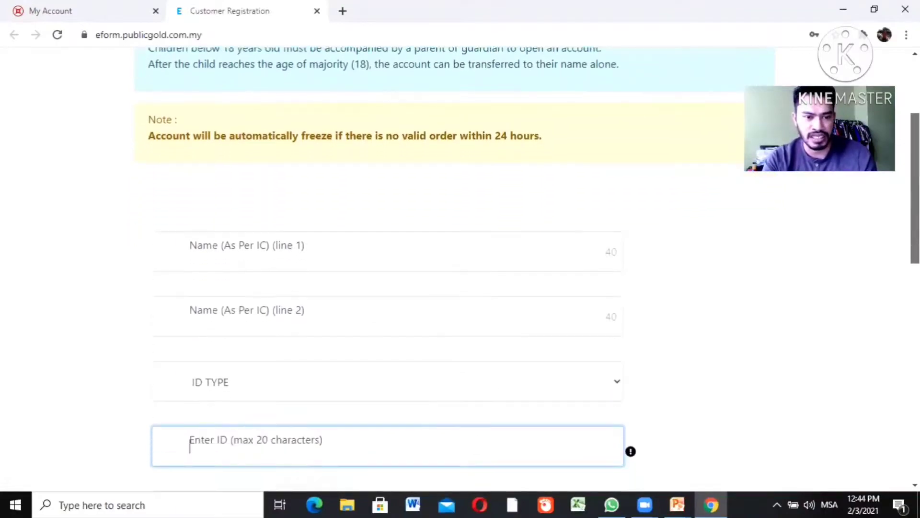
Enter the account holder's name on Name line 1 and set ID TYPE to NEW IC
click(267, 271)
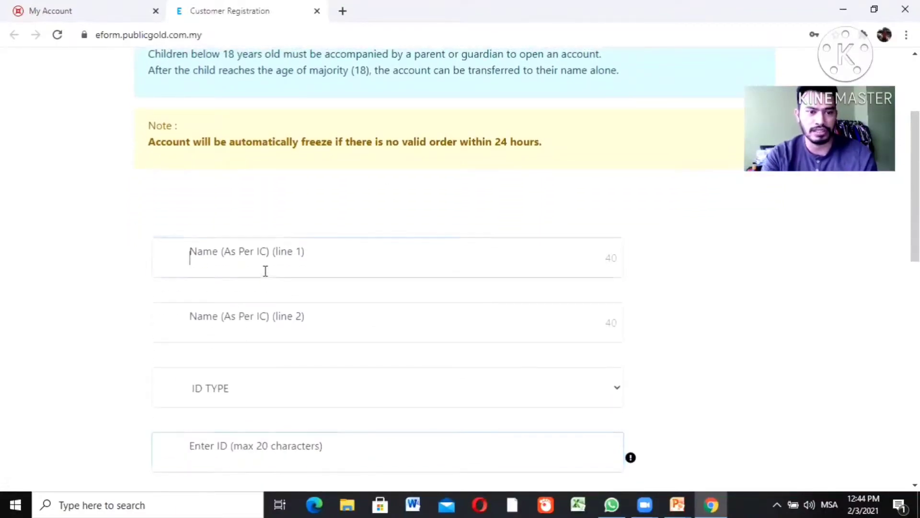
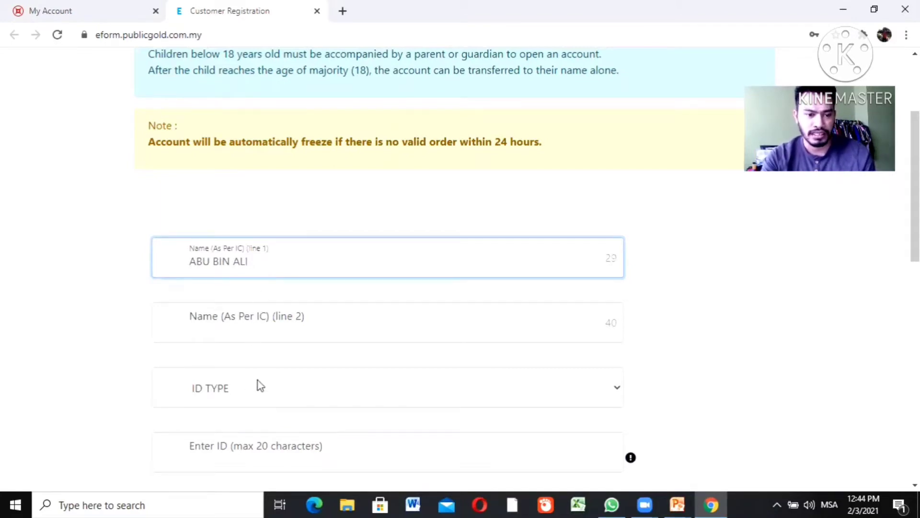
click(257, 380)
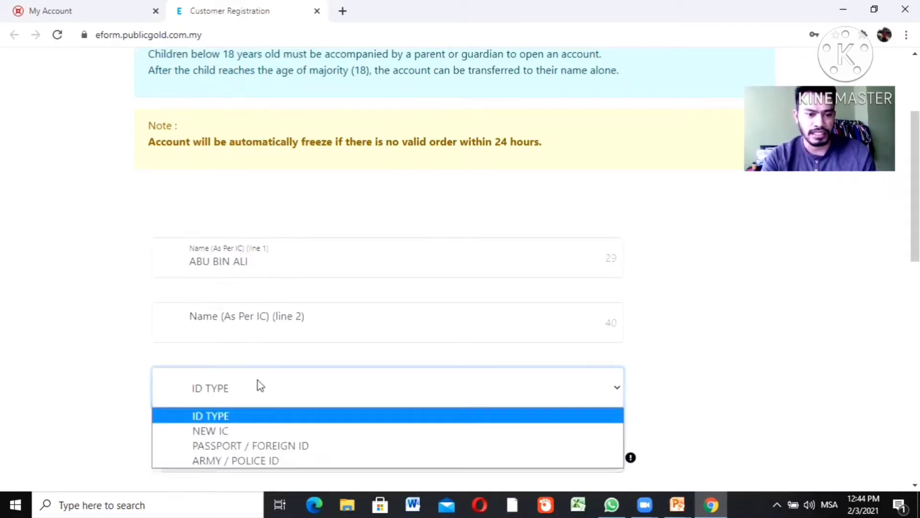
click(239, 430)
scroll(306, 210, down, 4)
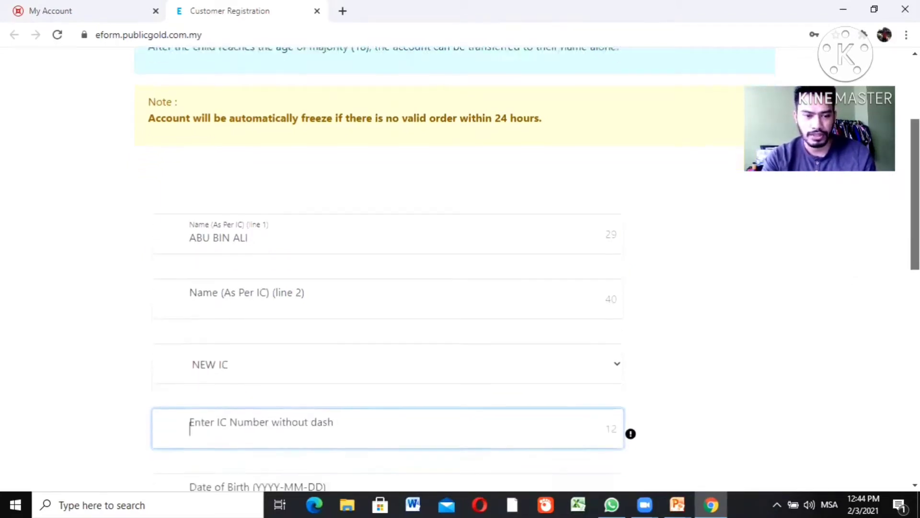
click(306, 209)
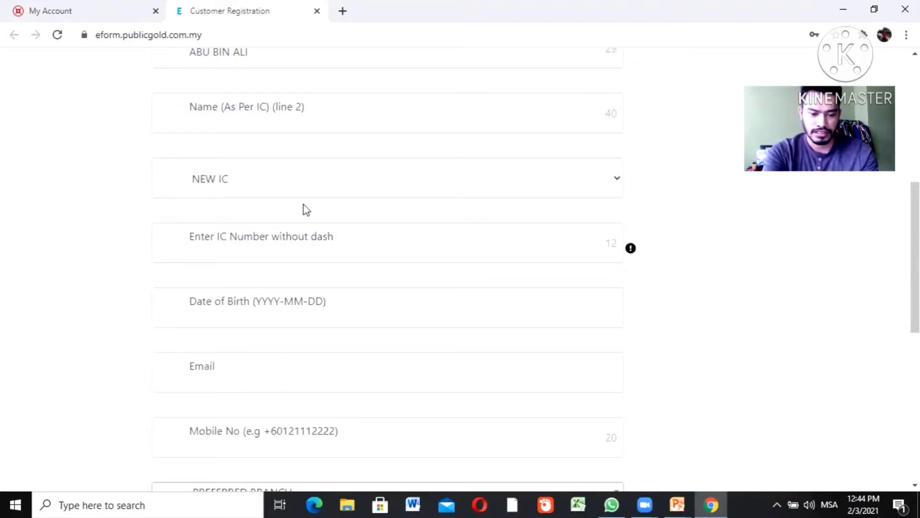
Enter the 12-digit IC number, correct a wrong digit, and let the birth date auto-fill
click(275, 254)
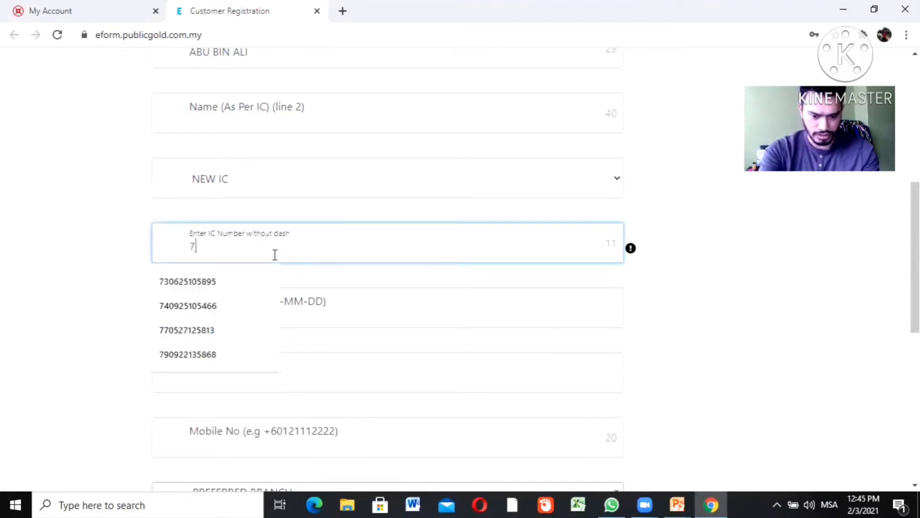
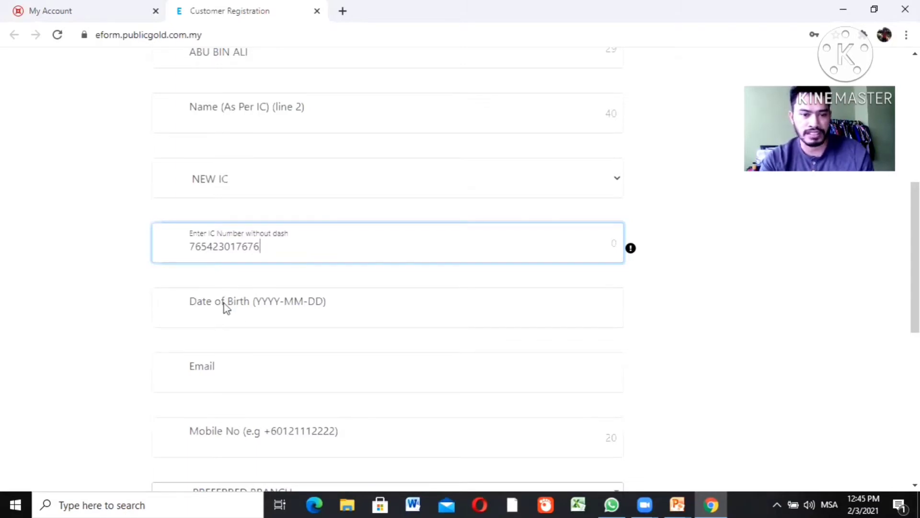
click(229, 375)
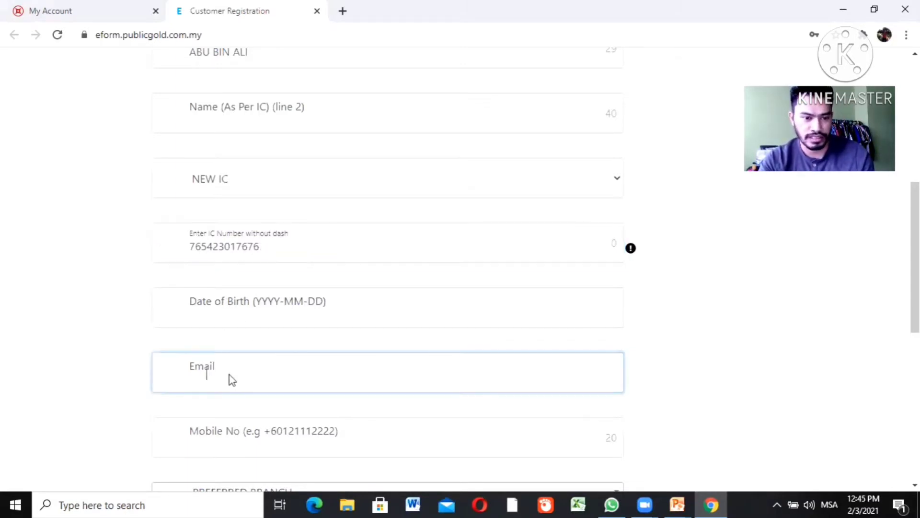
click(209, 249)
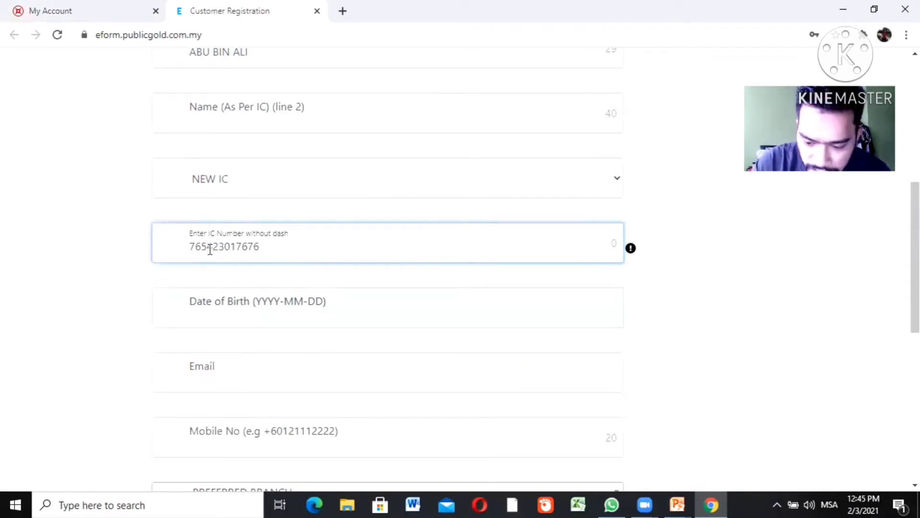
key(BackSpace)
text(0)
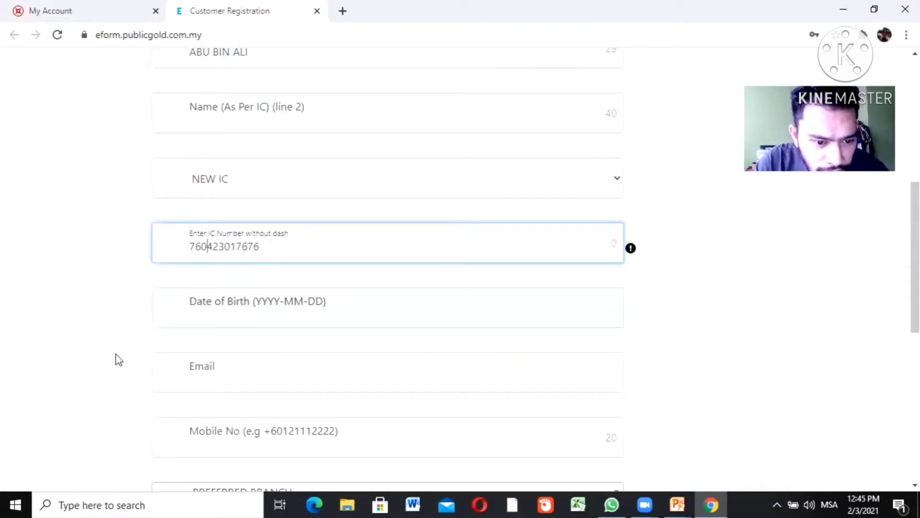
click(117, 359)
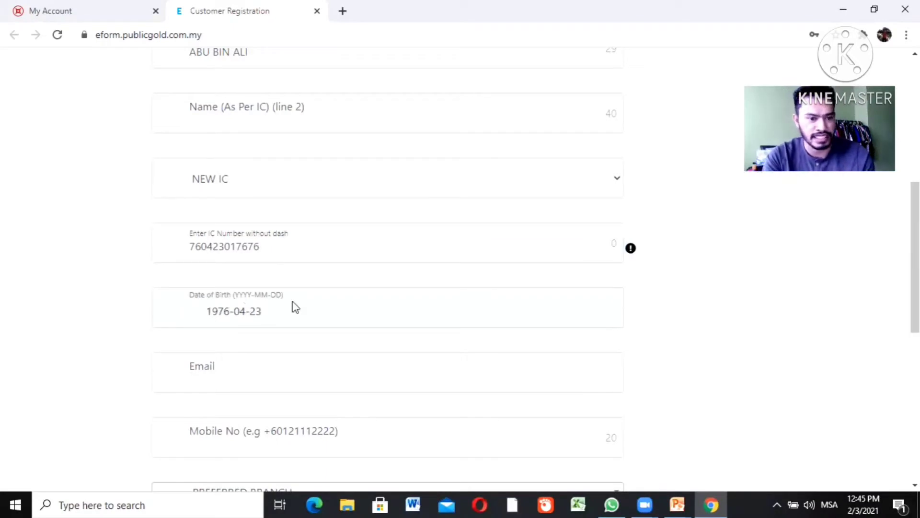
Fill in the holder's email address and mobile number
click(232, 379)
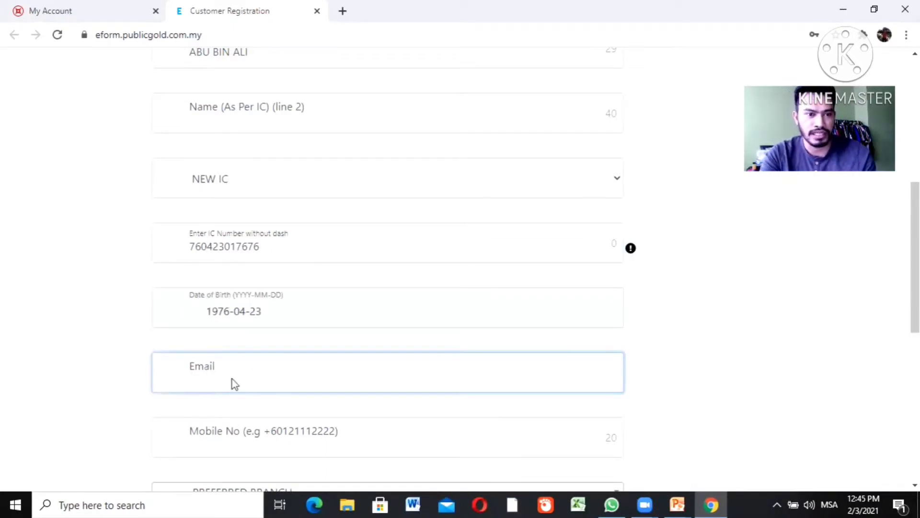
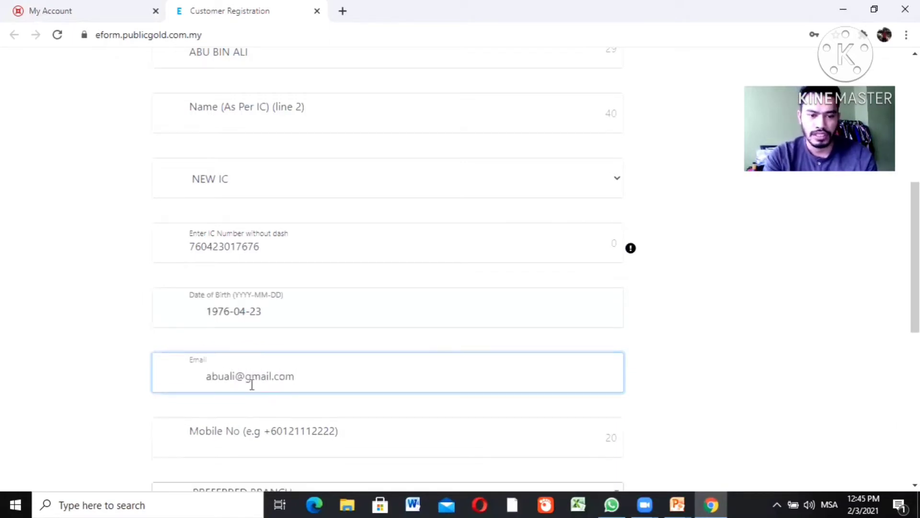
click(254, 442)
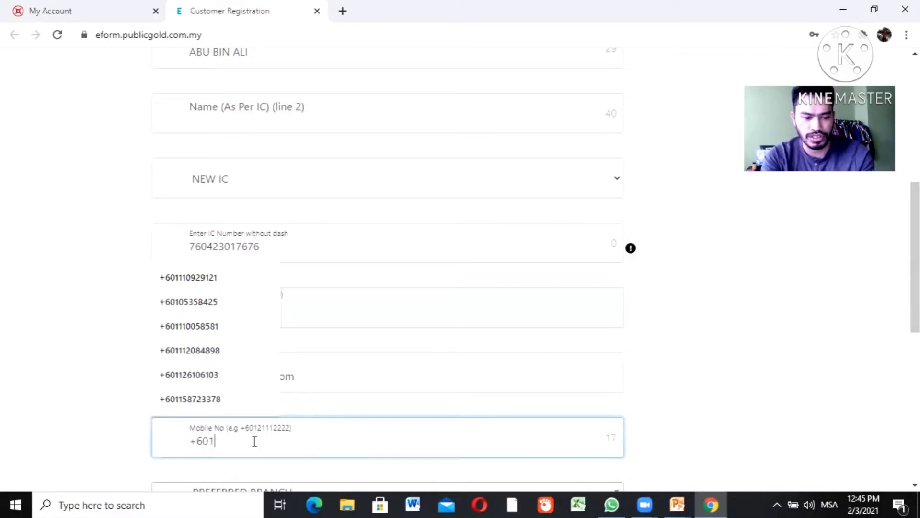
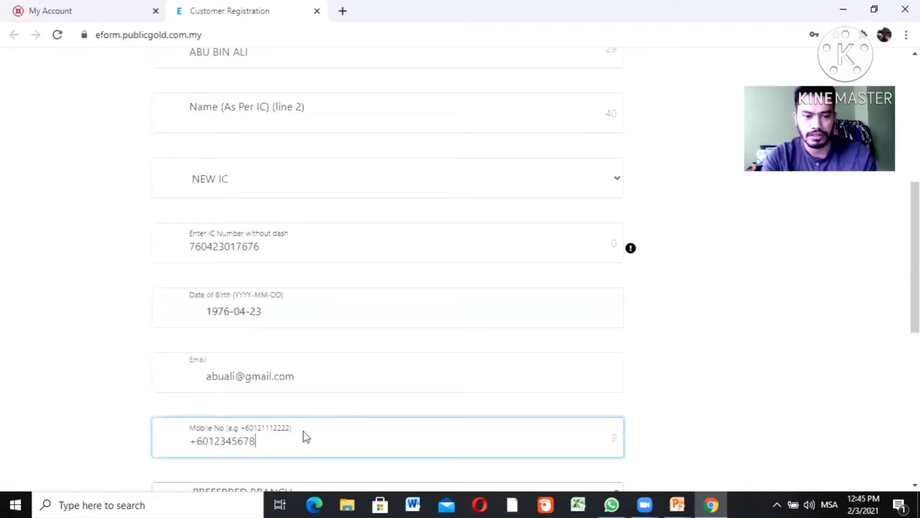
Browse the Preferred Branch list without choosing, then scroll down to the password fields and Submit
scroll(303, 430, down, 3)
scroll(425, 310, down, 1)
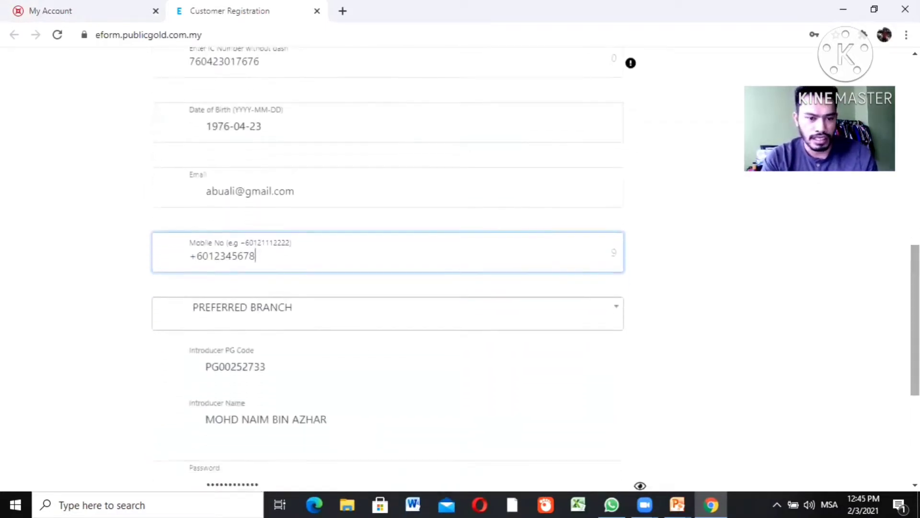
click(392, 314)
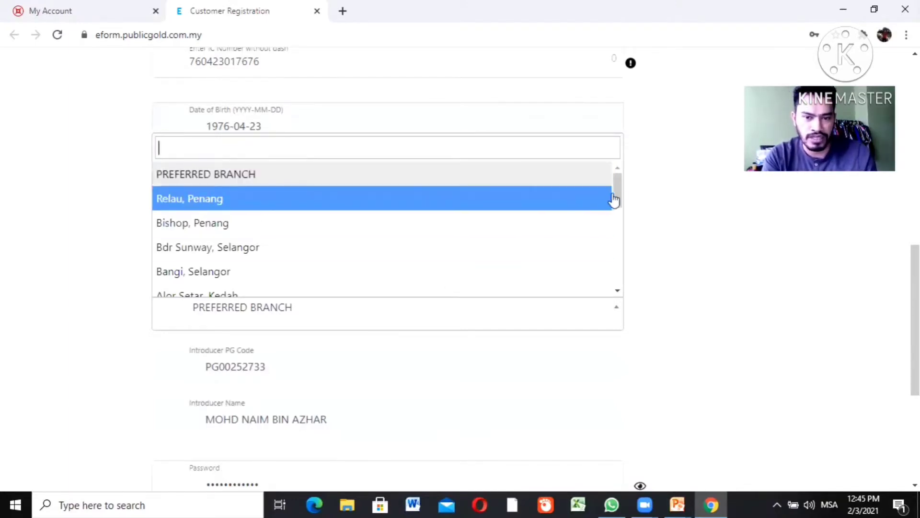
drag(617, 205, 612, 246)
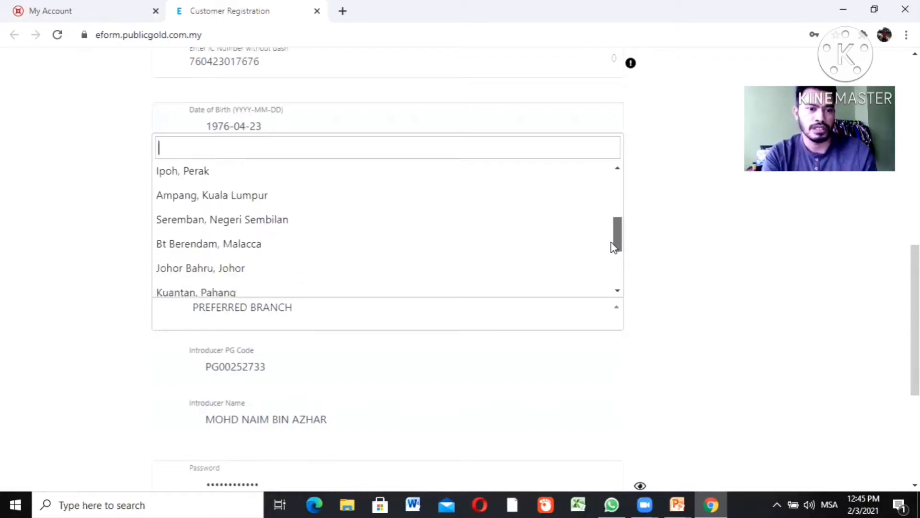
click(735, 362)
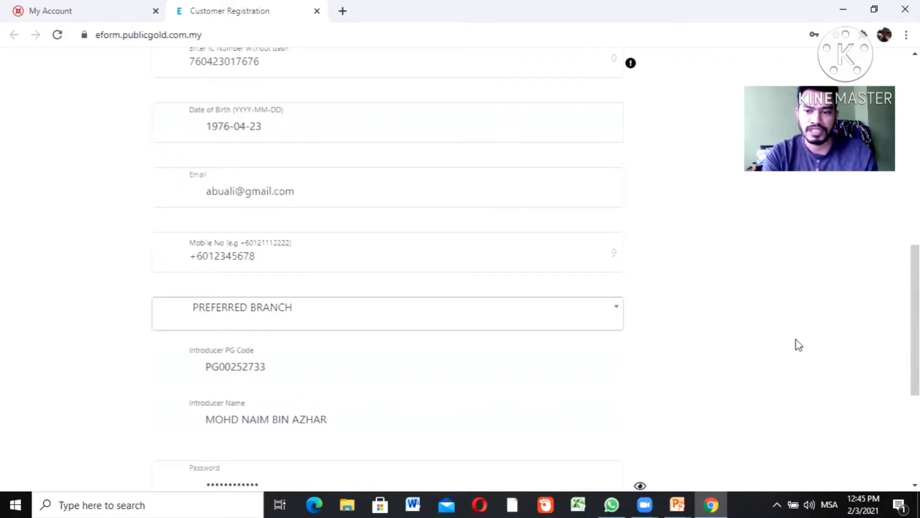
drag(915, 316, 914, 342)
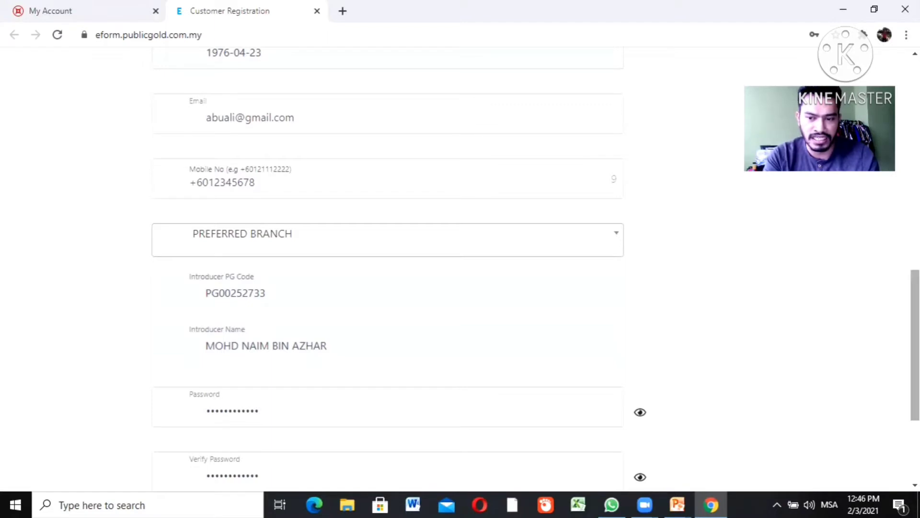
drag(914, 345, 914, 402)
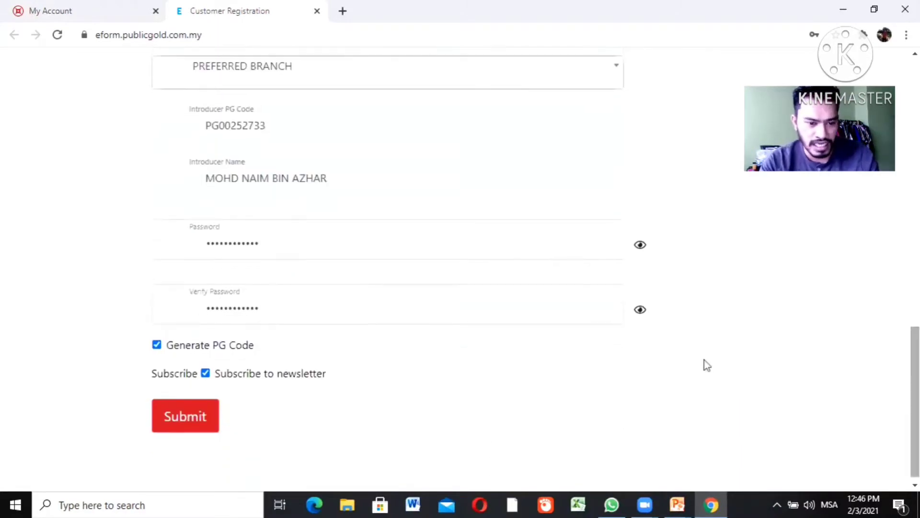
click(157, 346)
click(157, 345)
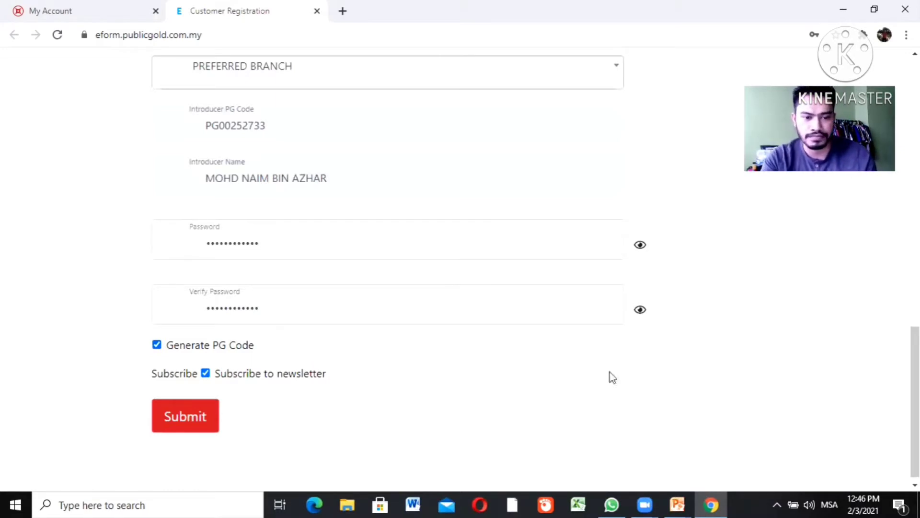
drag(915, 384, 914, 222)
scroll(323, 303, up, 6)
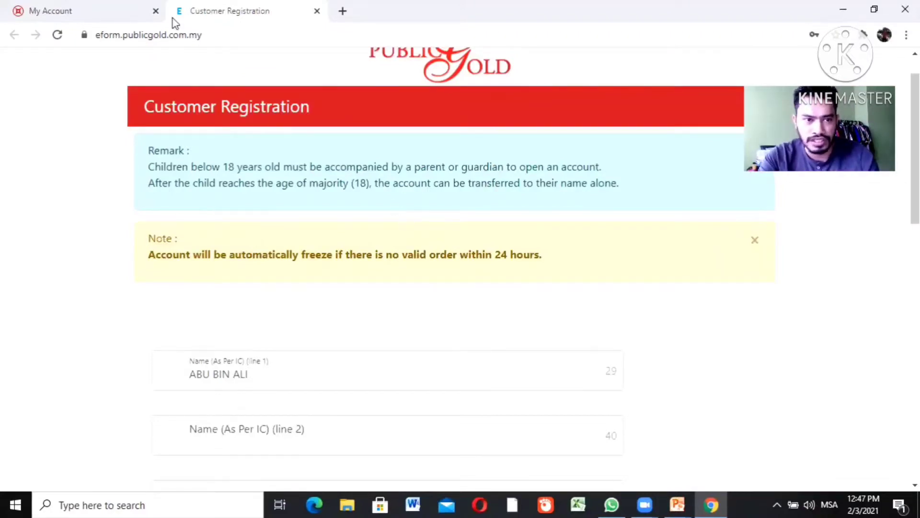
From My Account, start a Junior Customer Registration (With PG Code)
click(60, 8)
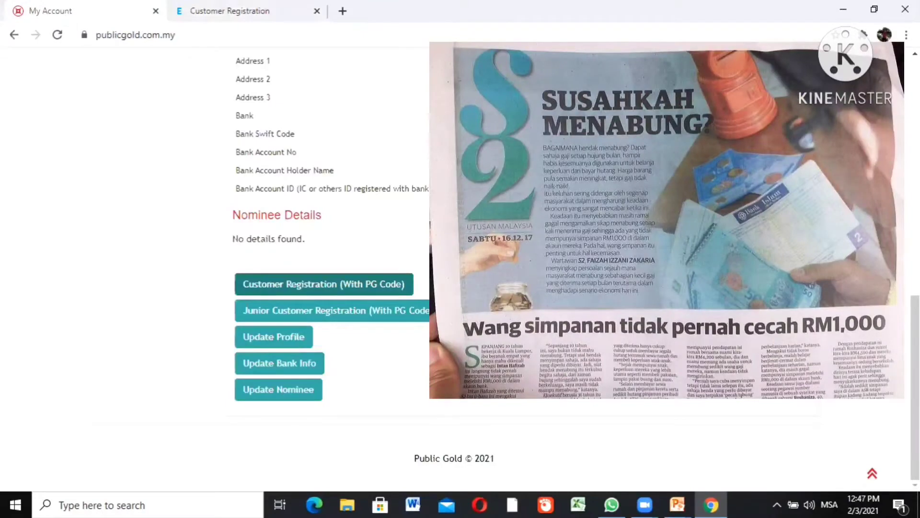
click(330, 312)
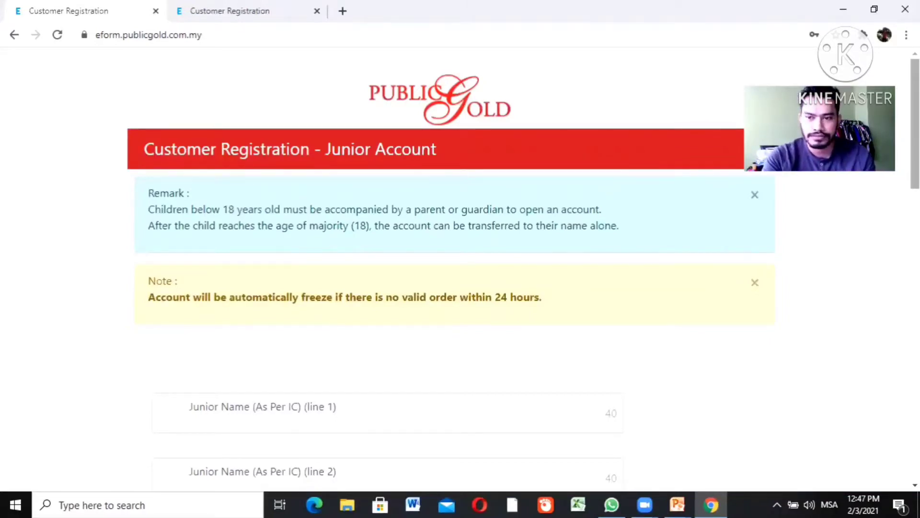
Enter the junior's full name on Junior Name line 1, fixing a lowercase typo
scroll(274, 247, down, 4)
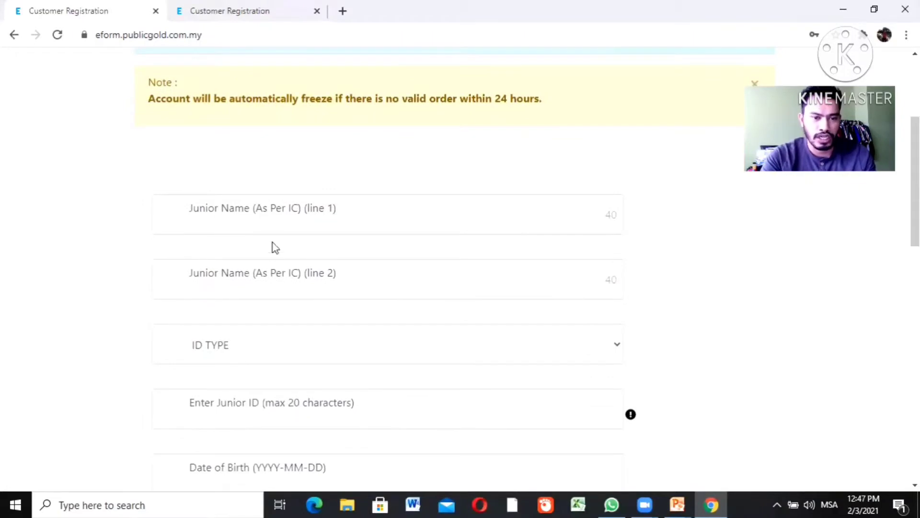
click(271, 220)
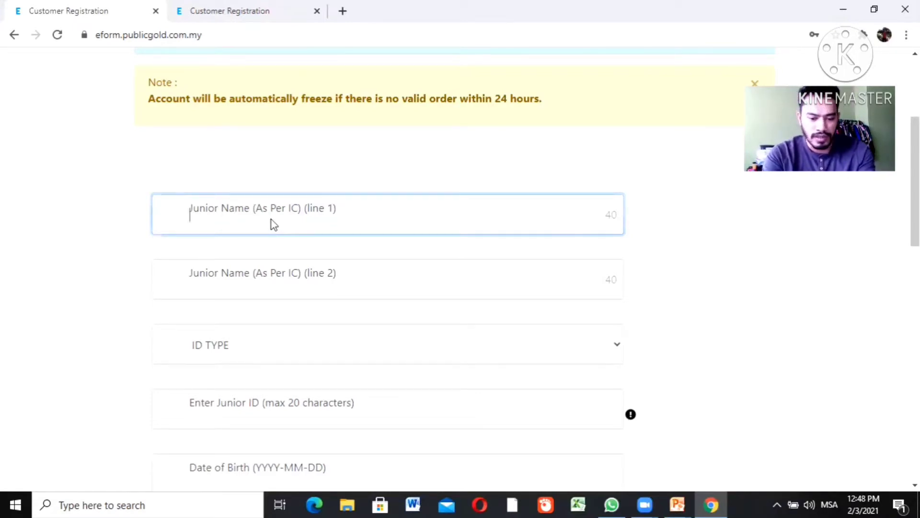
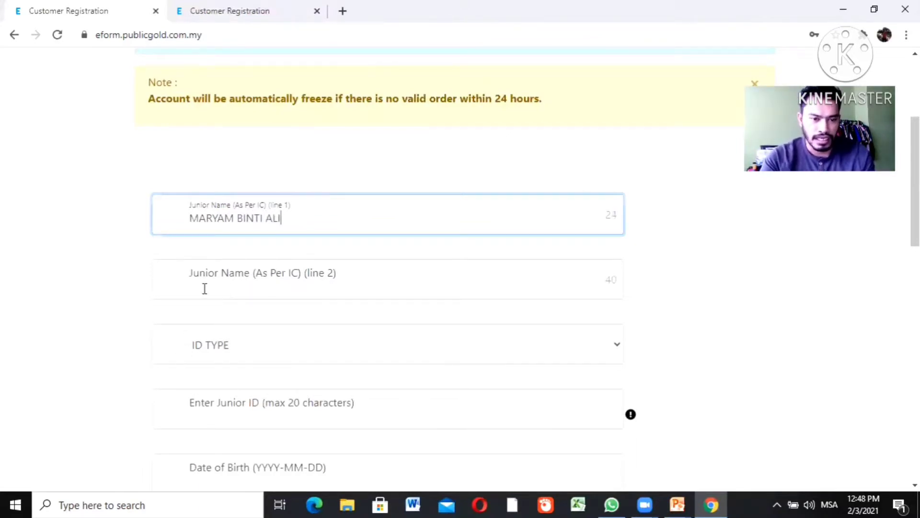
Set the junior's ID TYPE to NEW IC, confirming the choice, then go to the Junior ID field
click(211, 359)
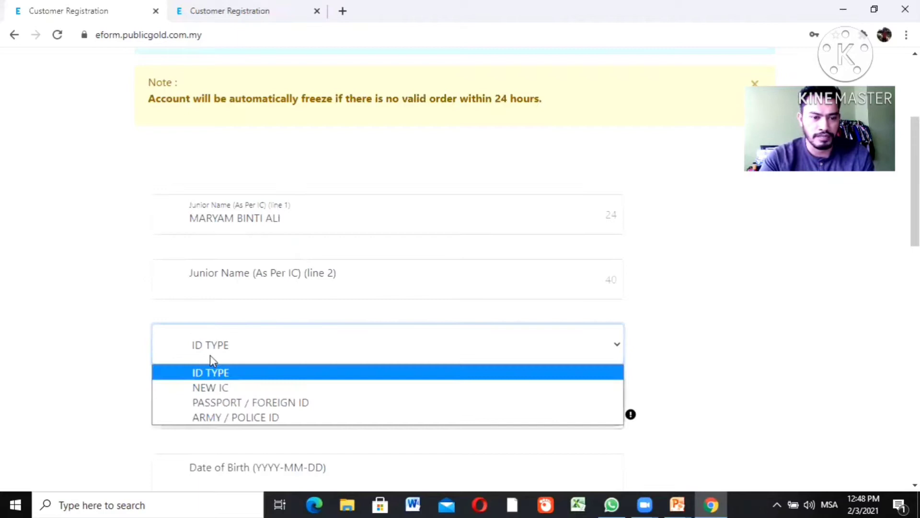
click(210, 387)
drag(915, 225, 915, 265)
click(268, 282)
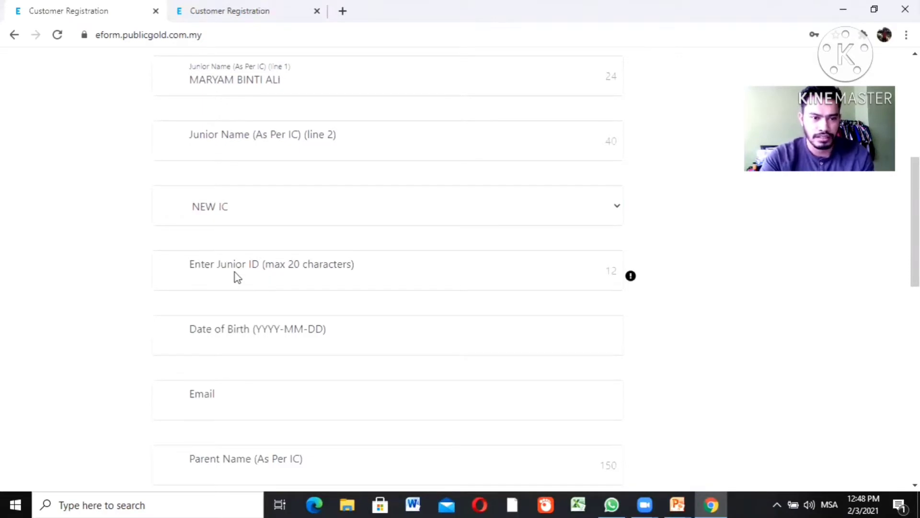
scroll(199, 230, up, 6)
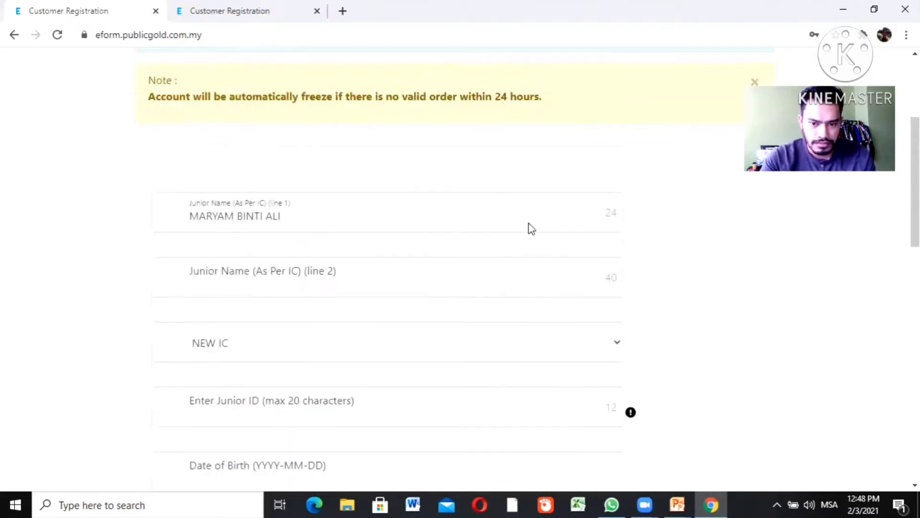
scroll(275, 102, down, 8)
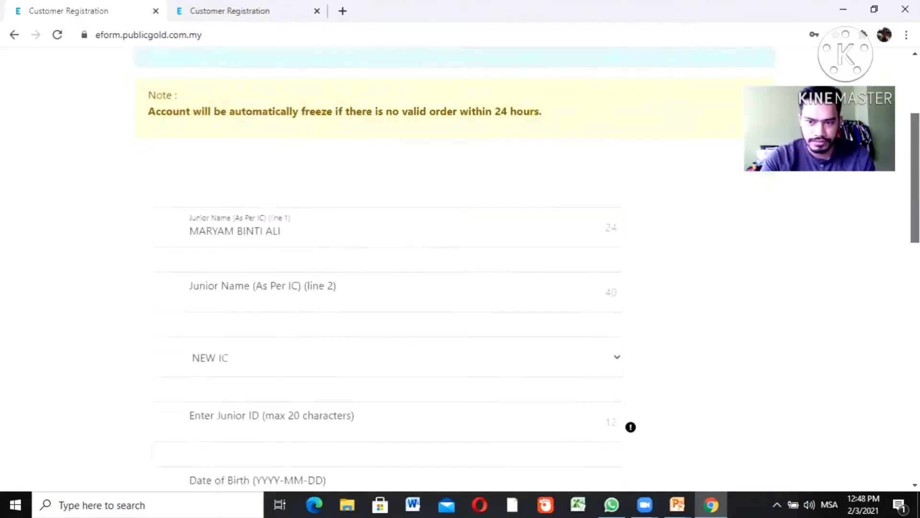
click(230, 114)
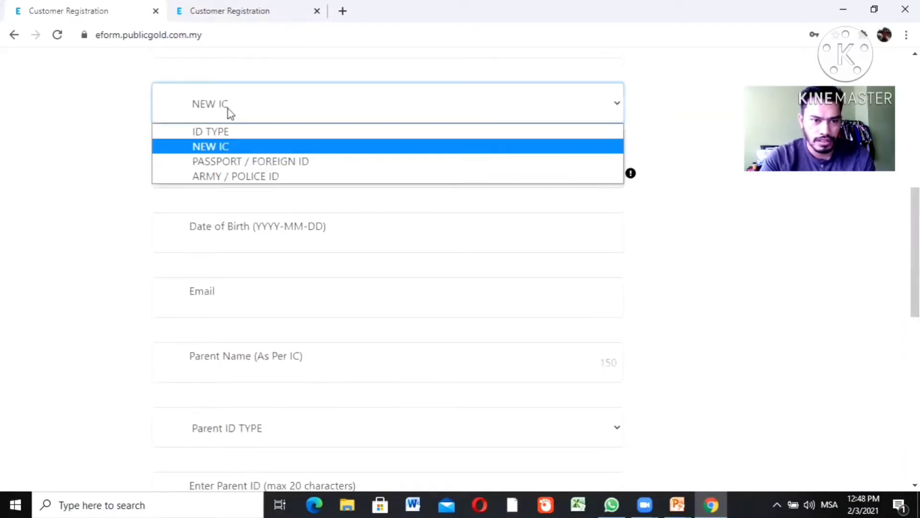
click(222, 146)
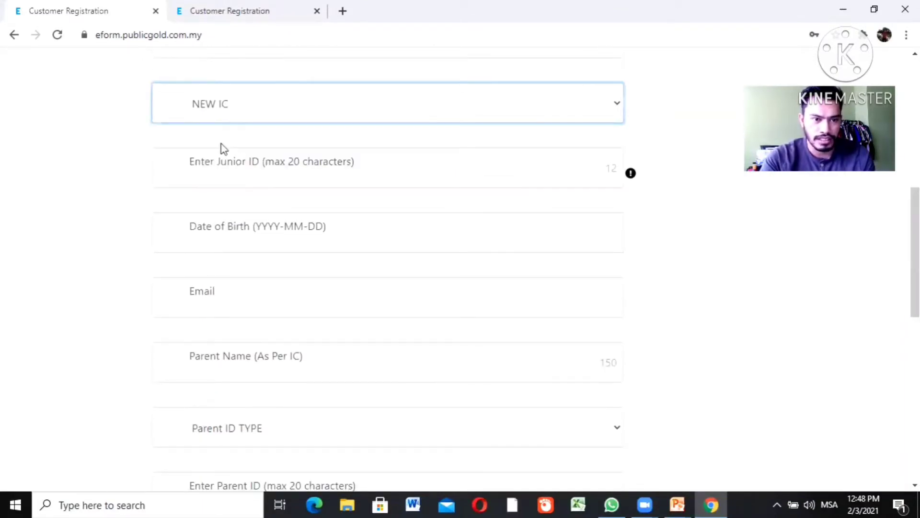
click(214, 178)
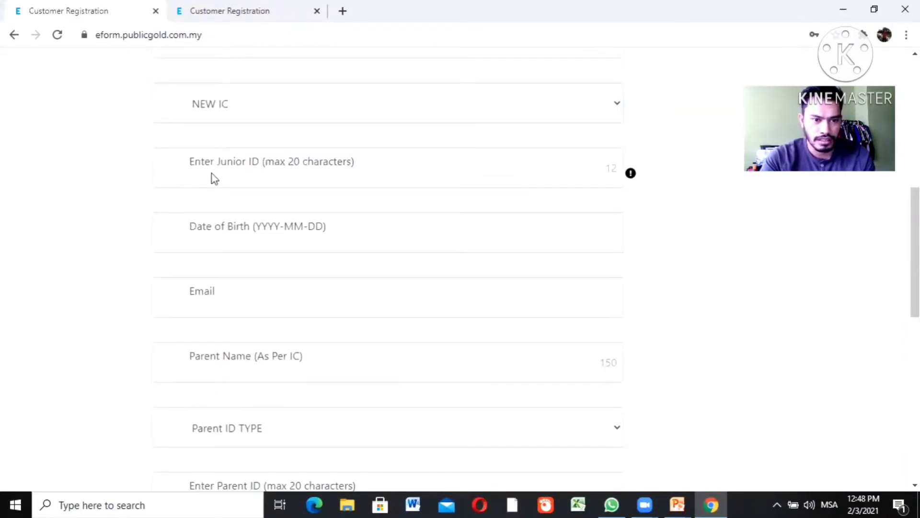
click(368, 180)
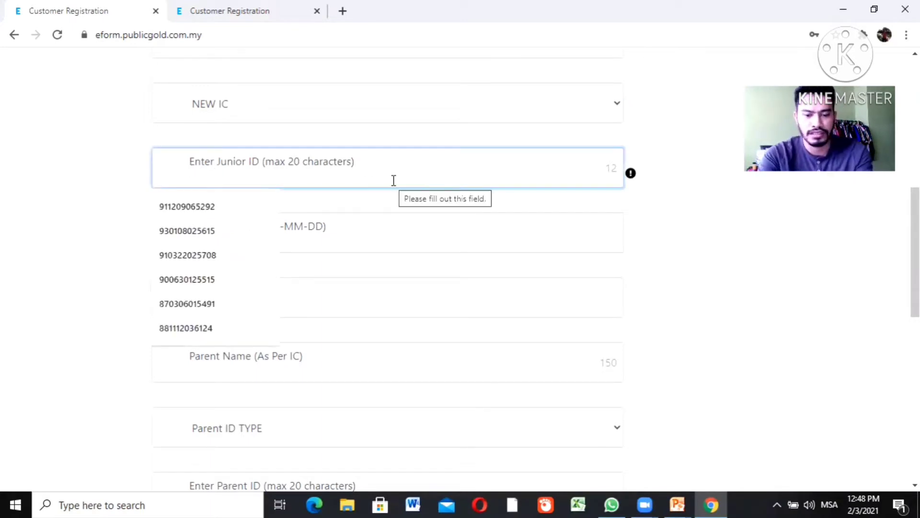
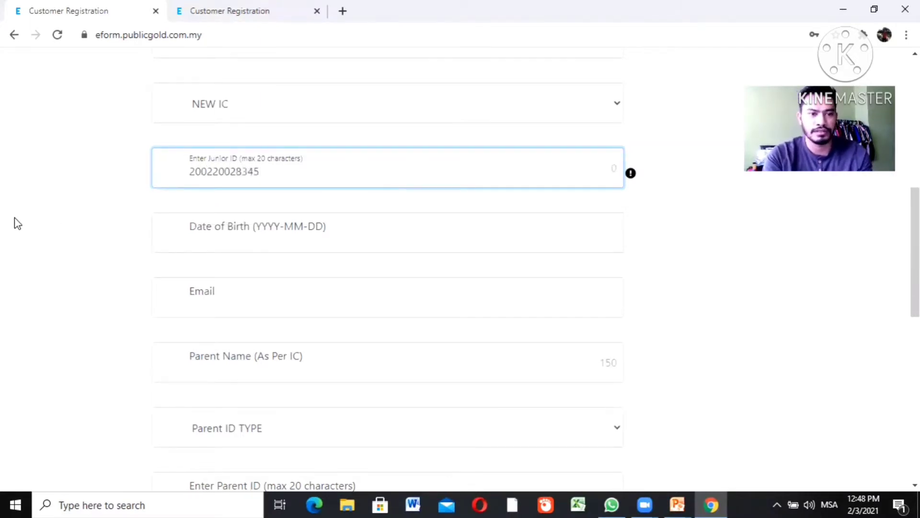
Enter the junior's 12-digit IC number so Date of Birth auto-fills, leaving Email blank
click(14, 226)
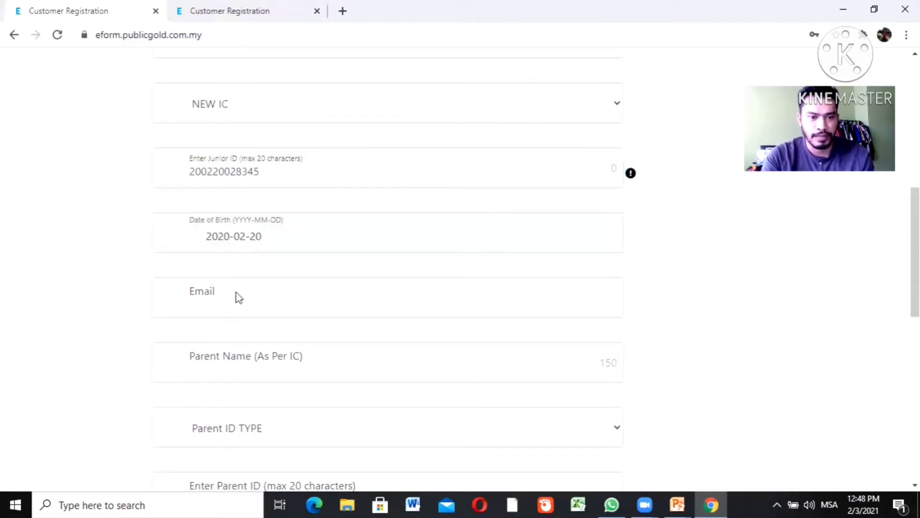
click(231, 304)
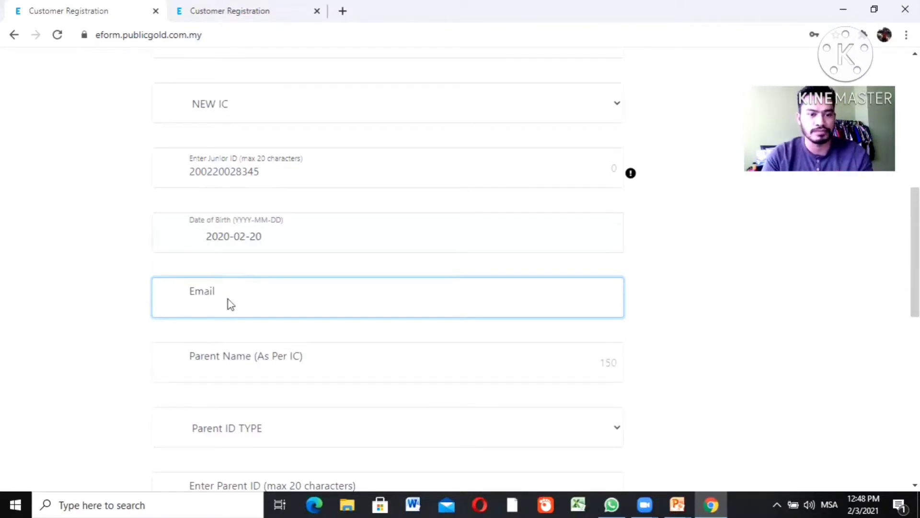
click(234, 358)
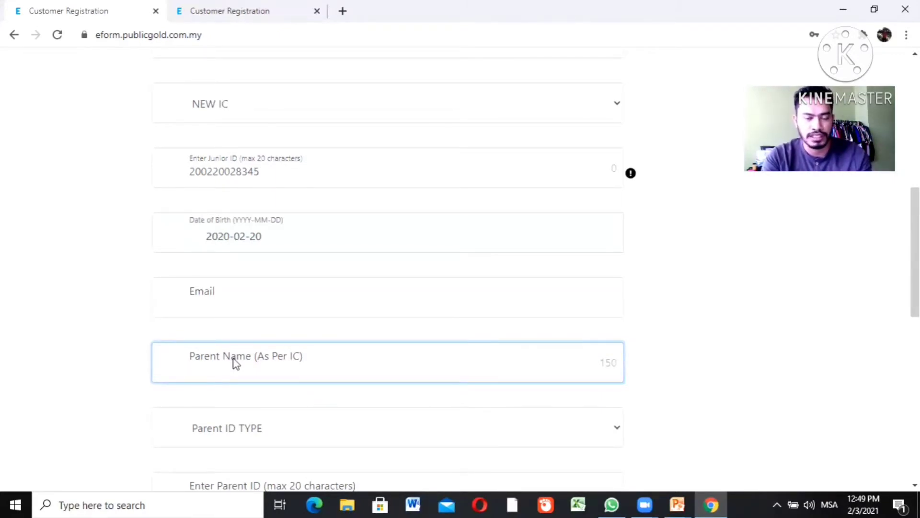
Enter the parent's full name in Parent Name (As Per IC), fixing a typo
drag(233, 358, 282, 357)
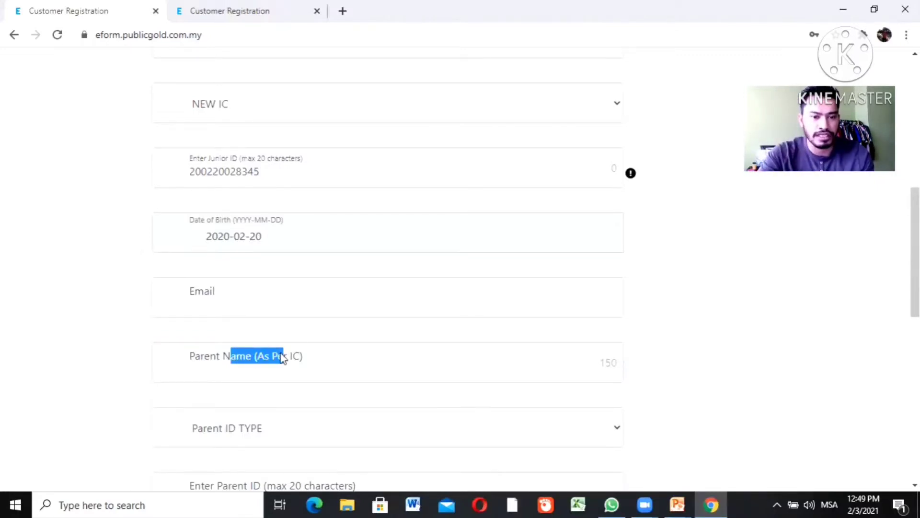
click(353, 365)
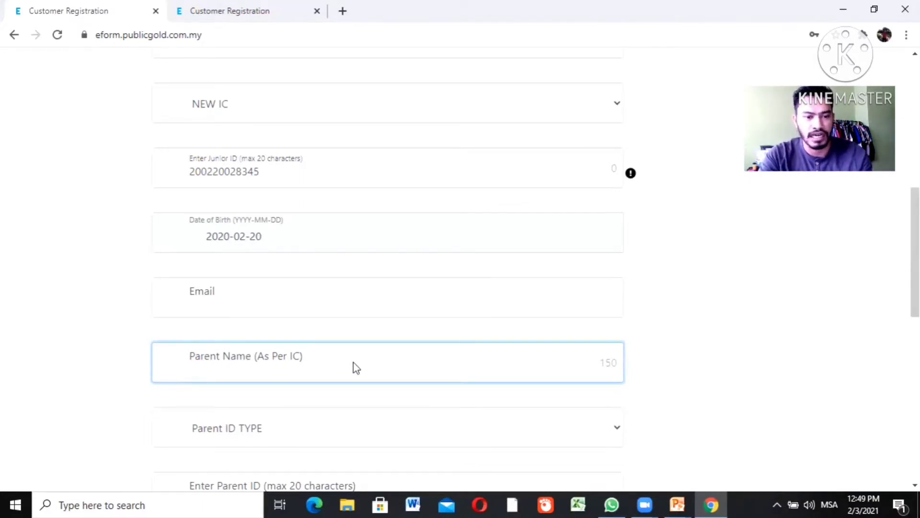
click(300, 310)
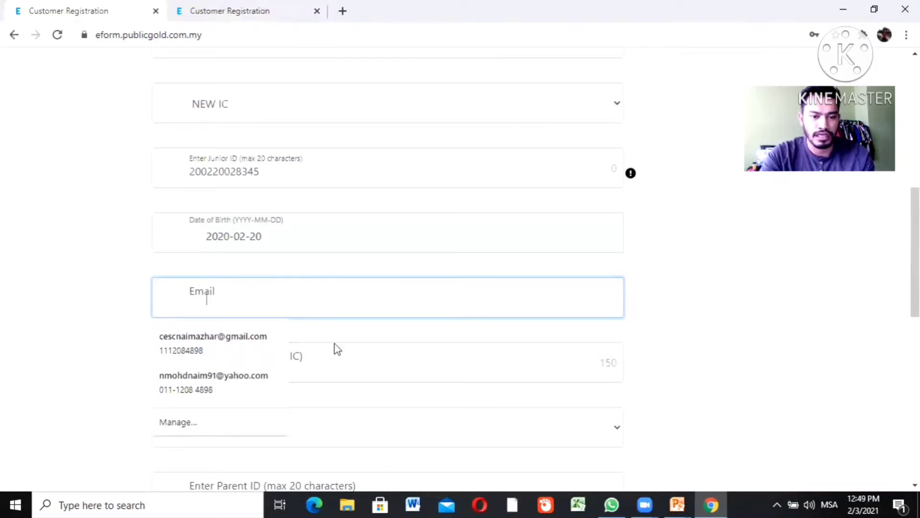
click(338, 359)
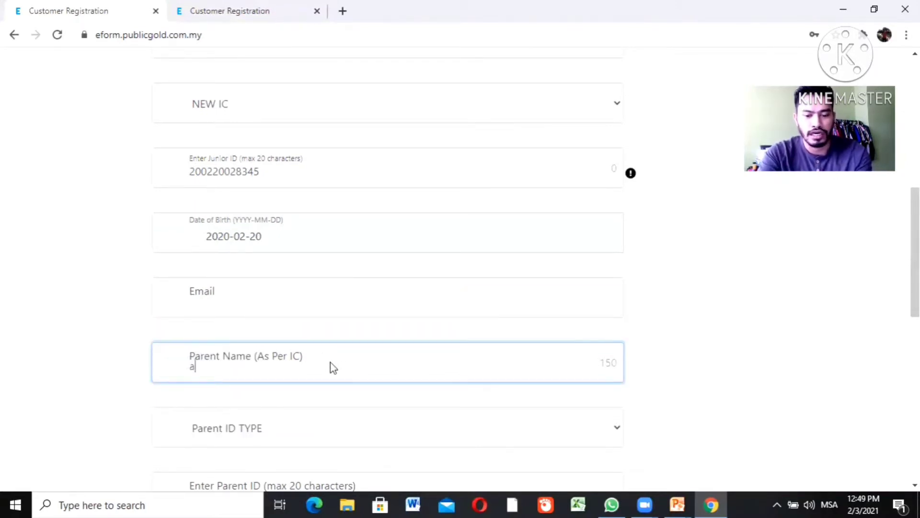
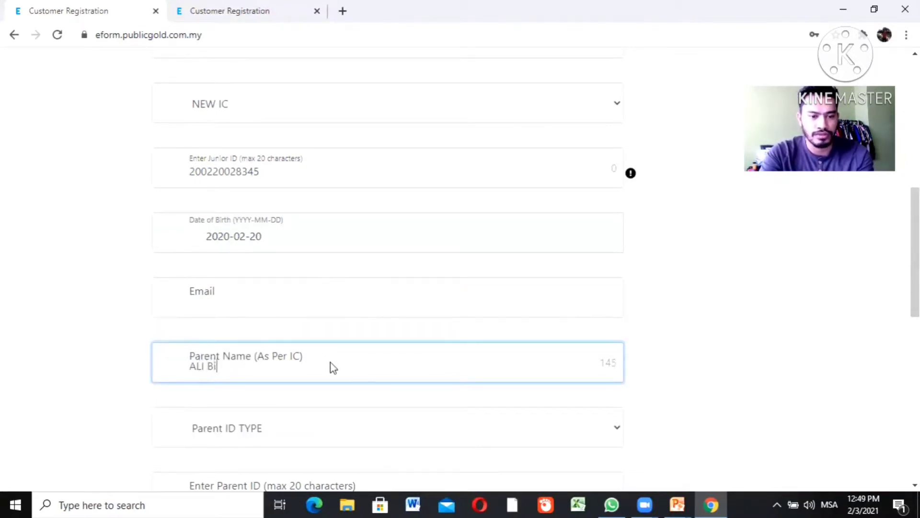
Set the Parent ID TYPE to NEW IC
click(285, 426)
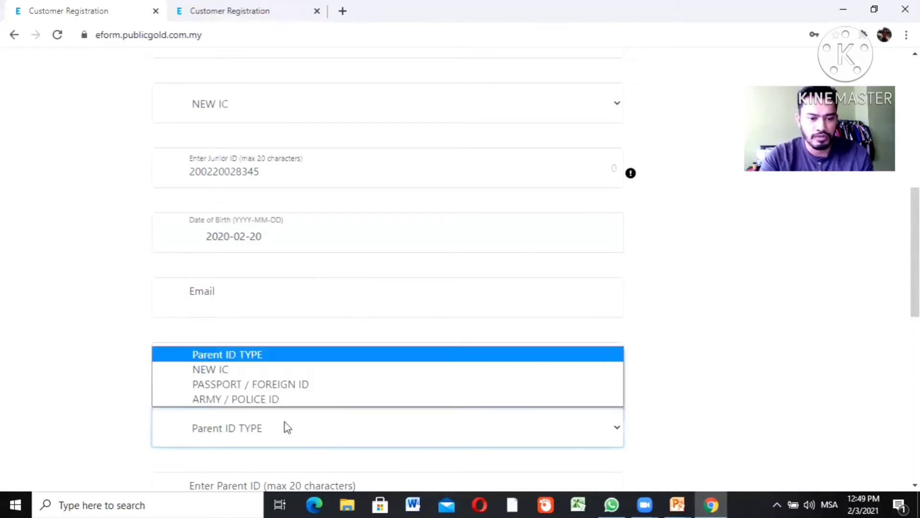
click(234, 370)
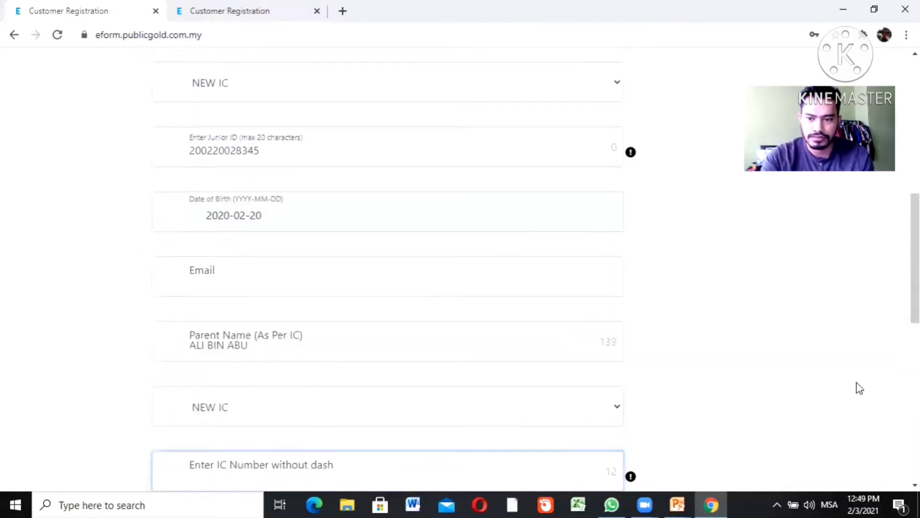
scroll(387, 271, down, 3)
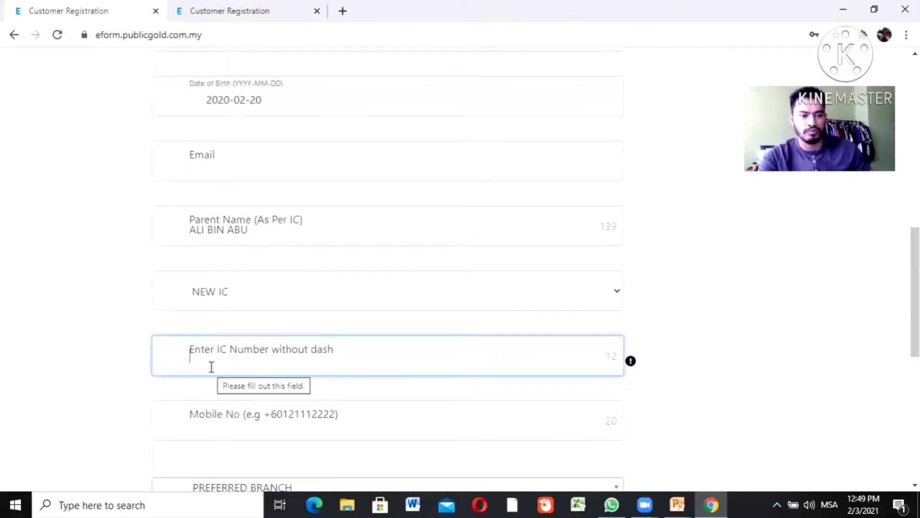
Start Mobile No with +6 and choose Bishop, Penang as the preferred branch
click(222, 417)
text(+6)
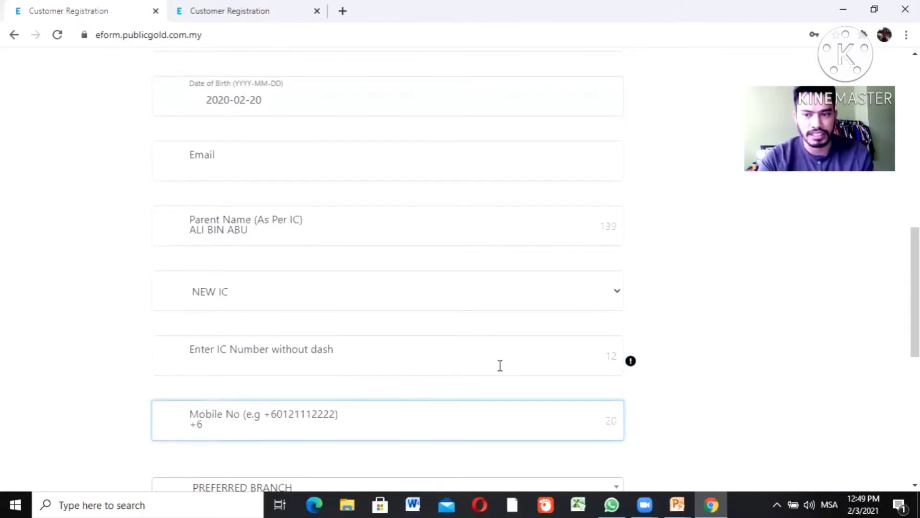
scroll(432, 307, down, 4)
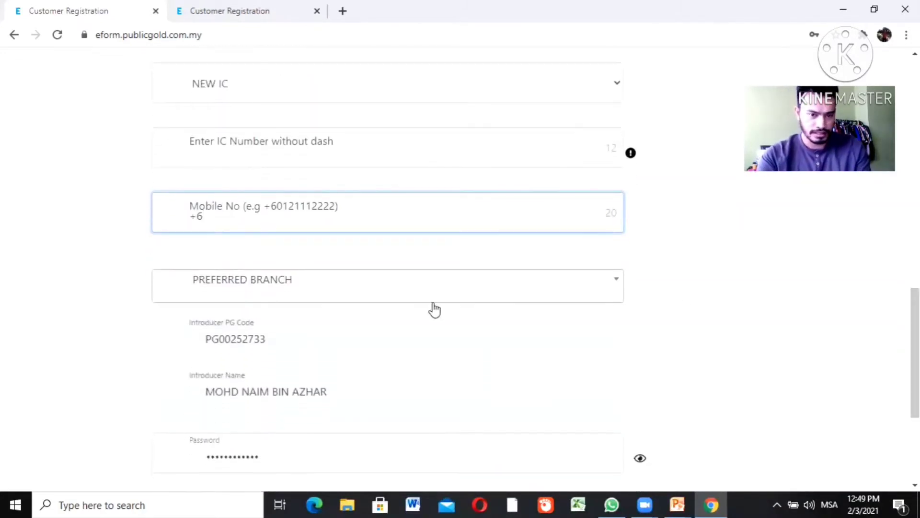
click(353, 297)
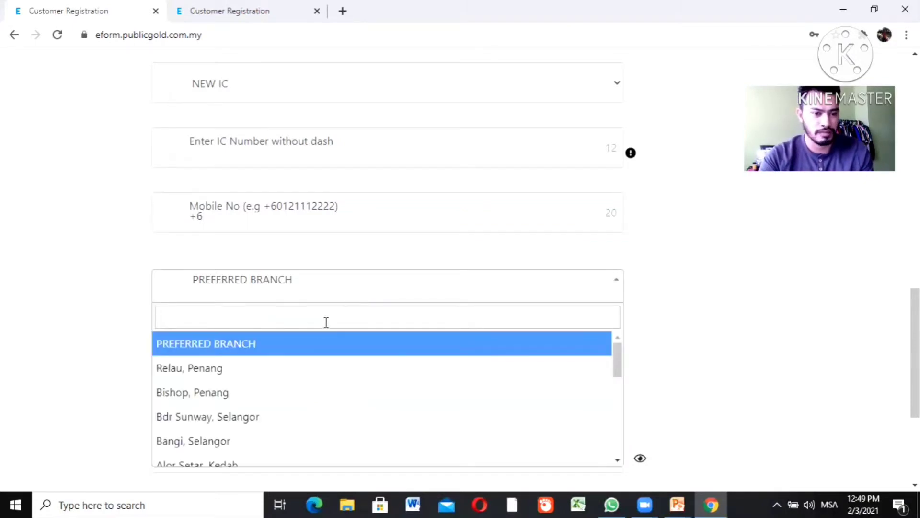
click(309, 387)
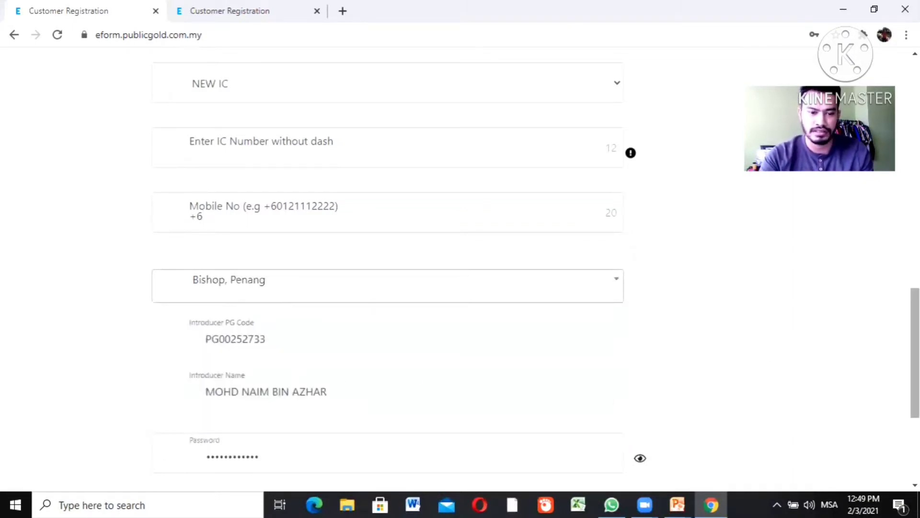
scroll(309, 383, down, 3)
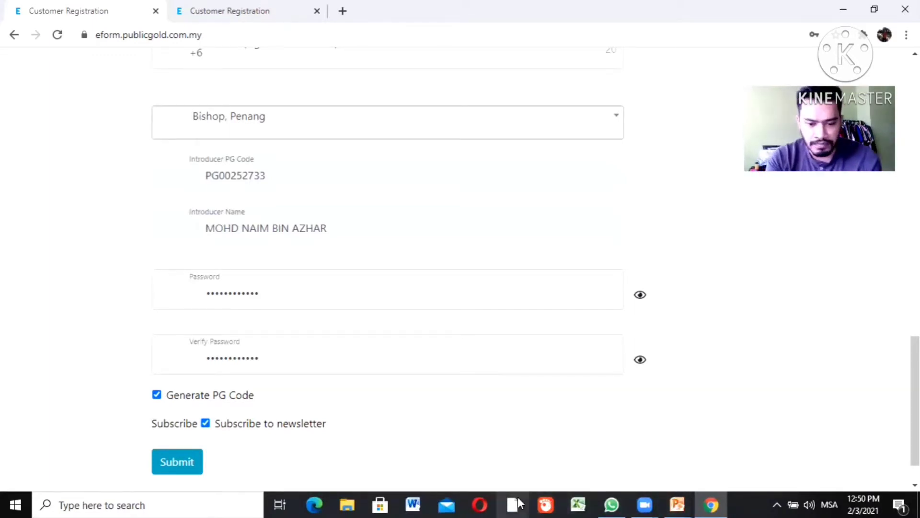
Return to the PowerPoint slideshow and advance to the updating profile and bank statements slide
click(677, 505)
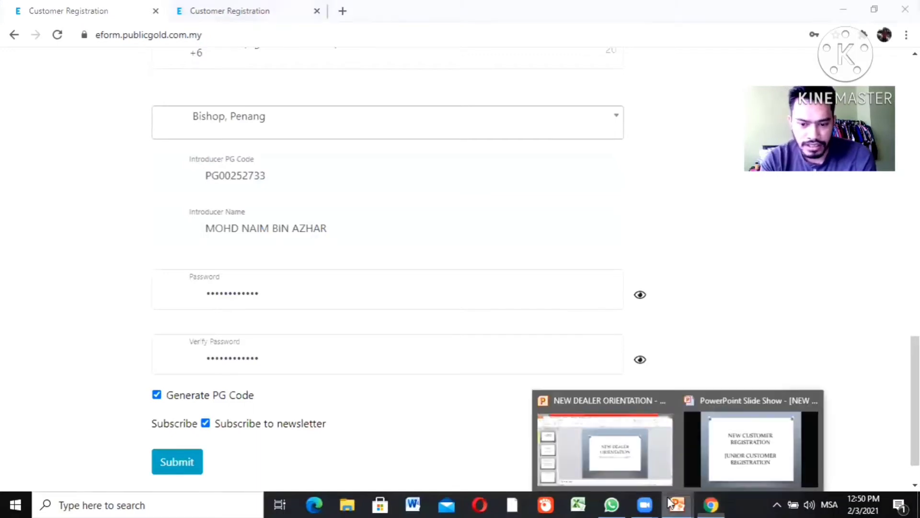
click(733, 427)
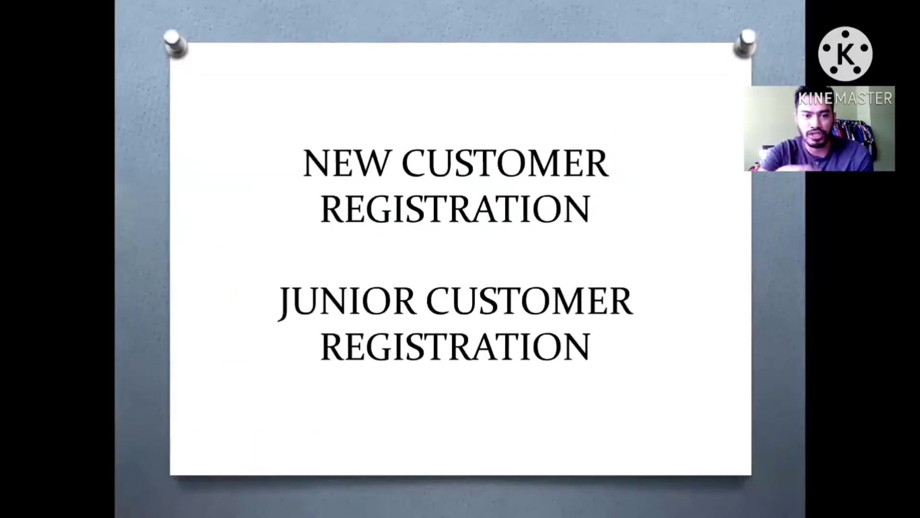
key(Right)
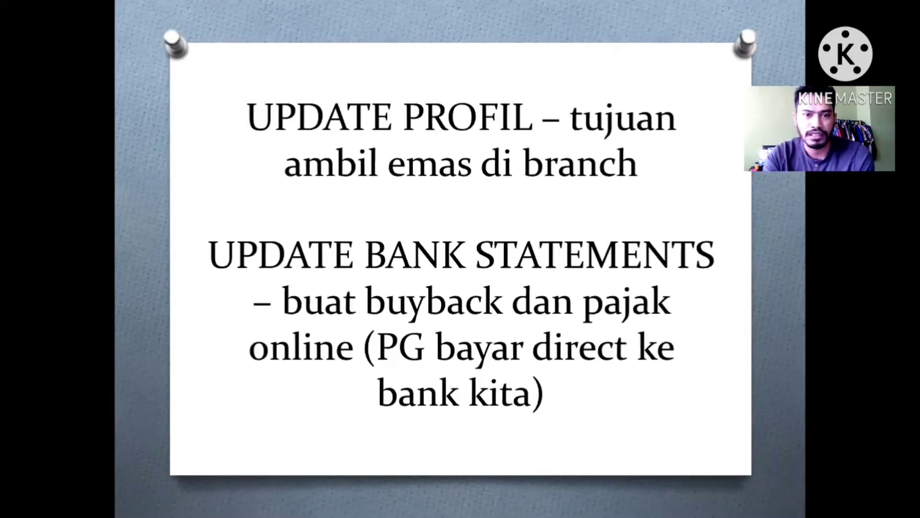
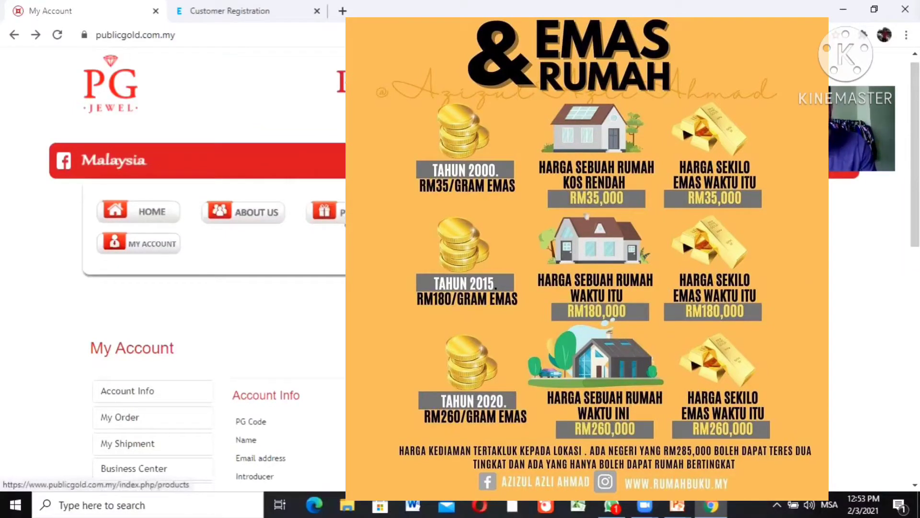
Go to the product catalogue from the My Account page's site menu
click(341, 223)
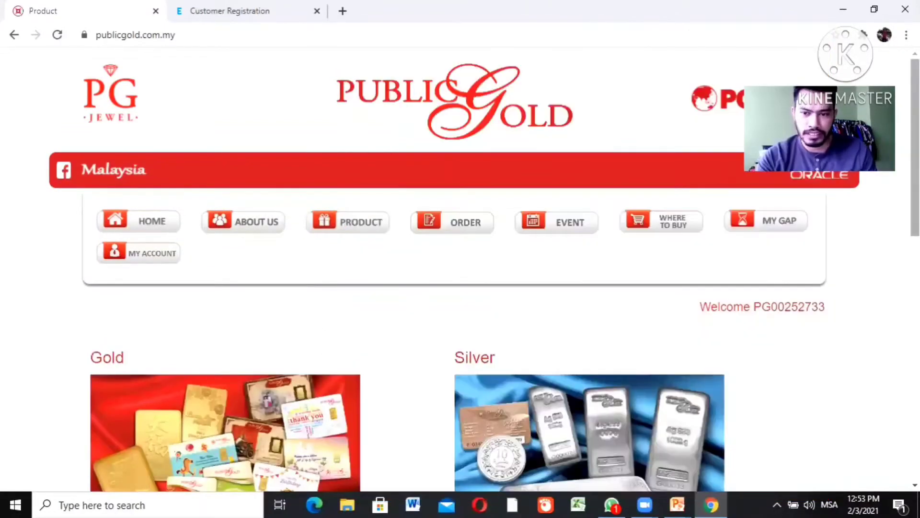
Open the Gold listing and select PUBLIC GOLD 1 DINAR 4.25G (AU999.9) - L
scroll(323, 345, down, 2)
scroll(362, 265, down, 1)
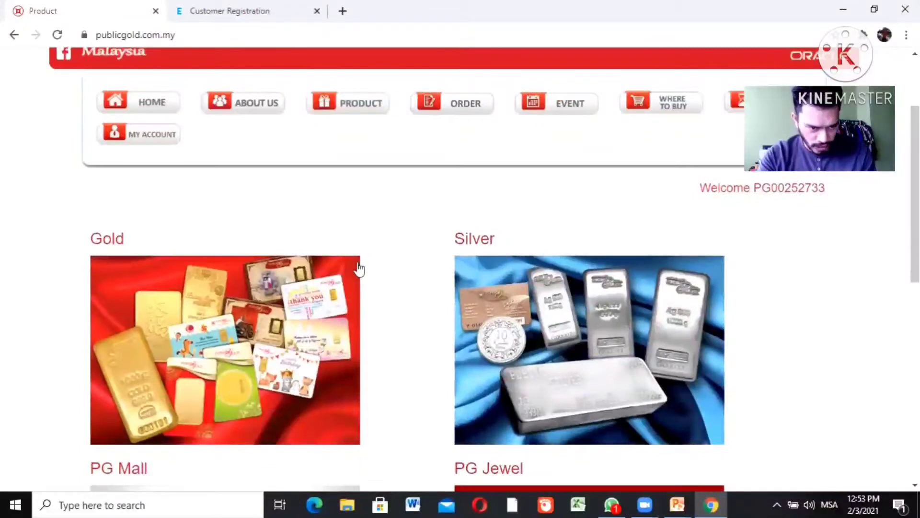
click(237, 320)
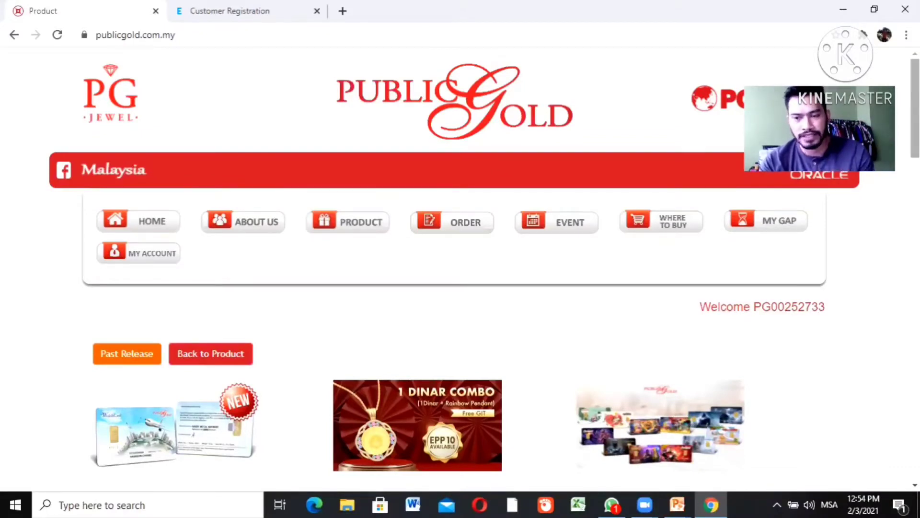
scroll(460, 268, down, 4)
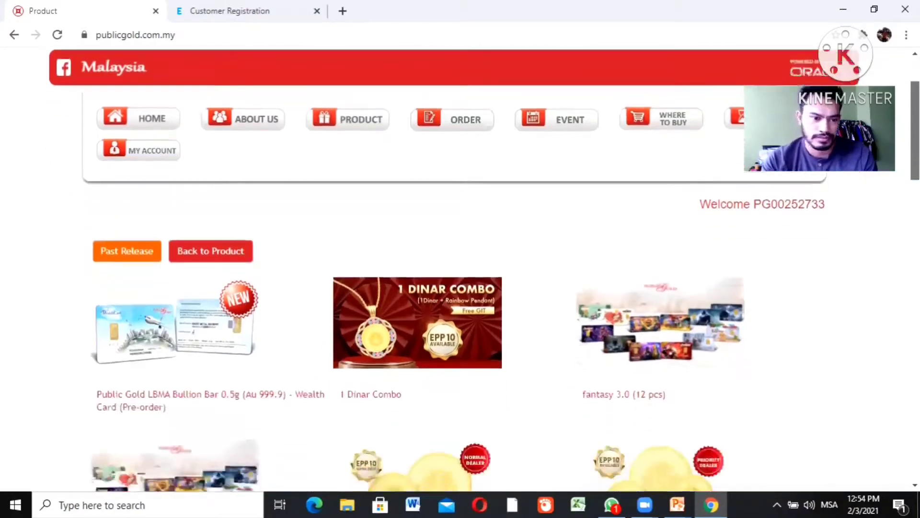
scroll(460, 268, down, 5)
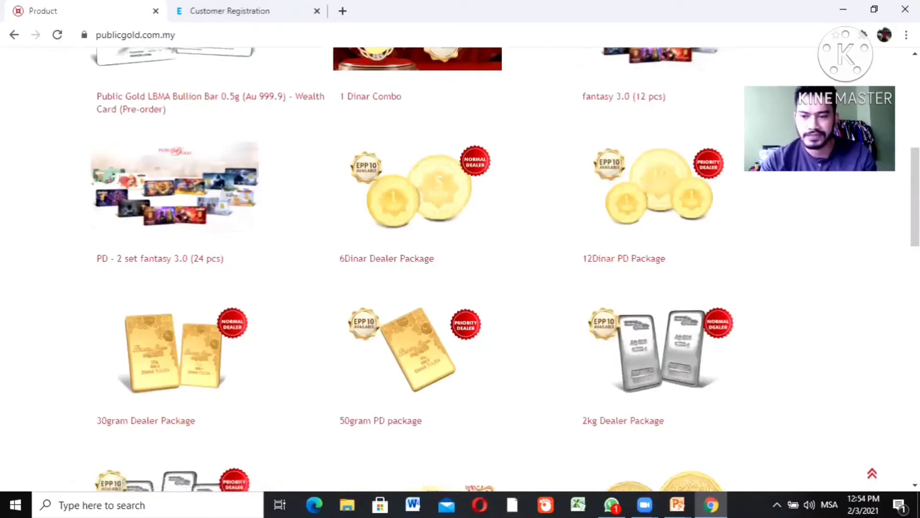
scroll(460, 268, down, 7)
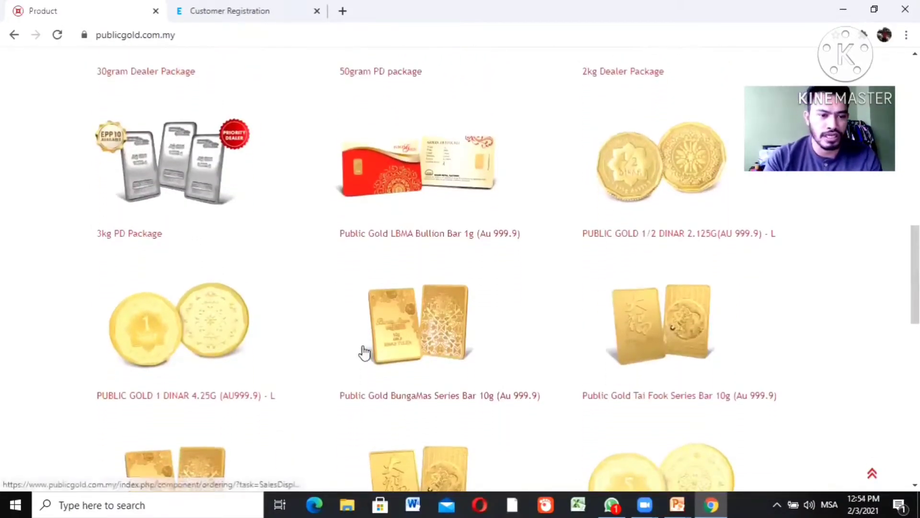
click(178, 338)
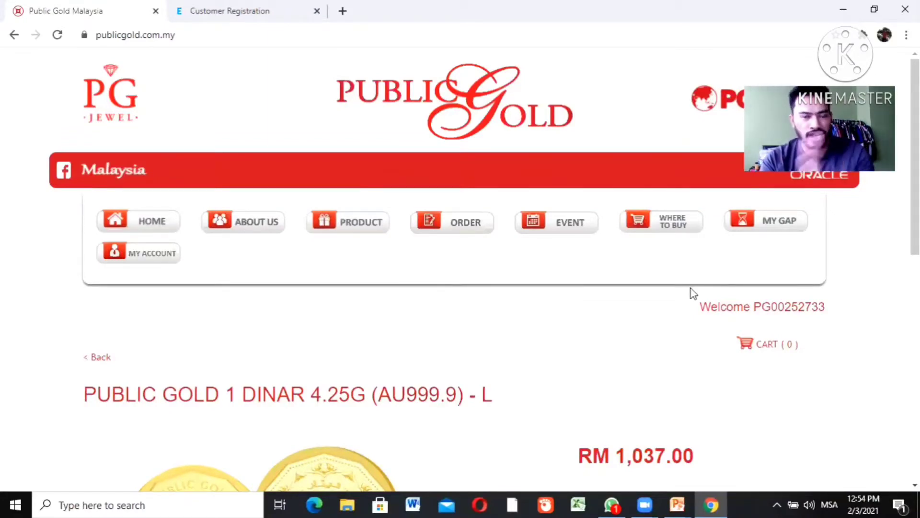
Add one 1 Dinar 4.25g coin to the cart and proceed to checkout
scroll(914, 158, down, 2)
scroll(785, 302, down, 3)
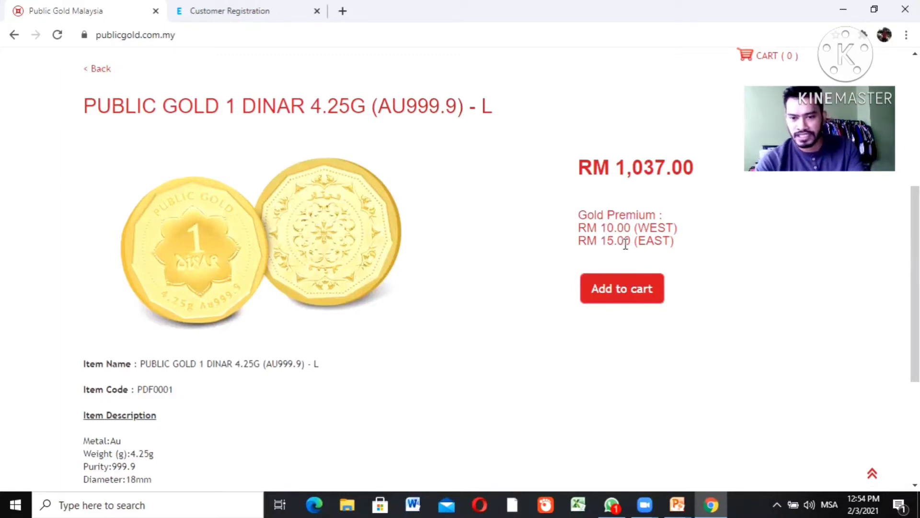
click(618, 294)
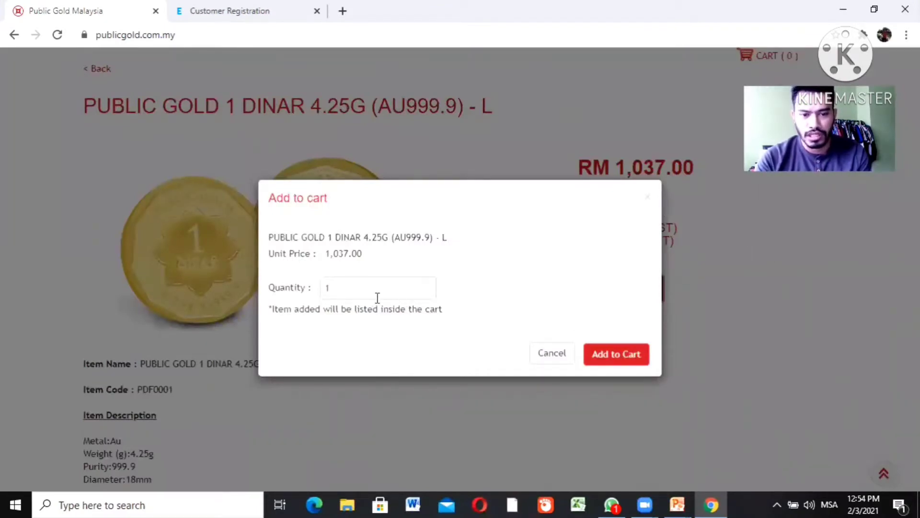
click(626, 353)
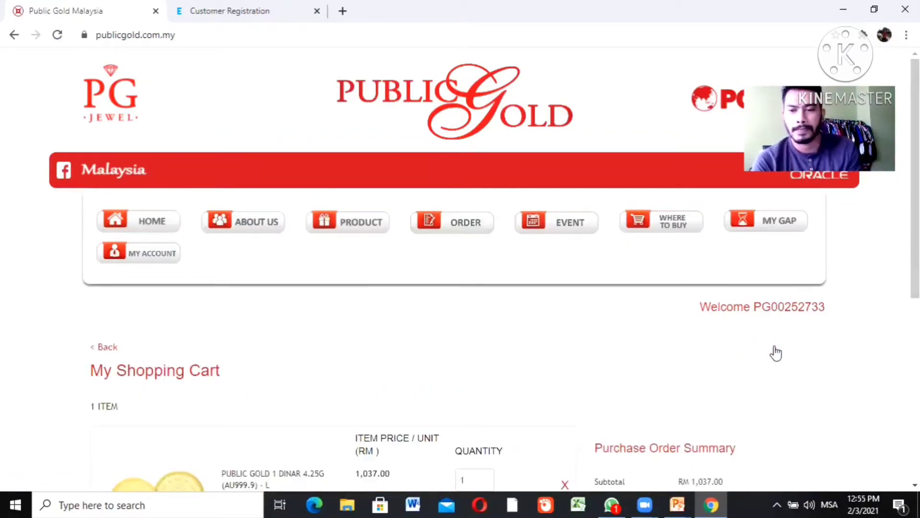
scroll(690, 239, down, 6)
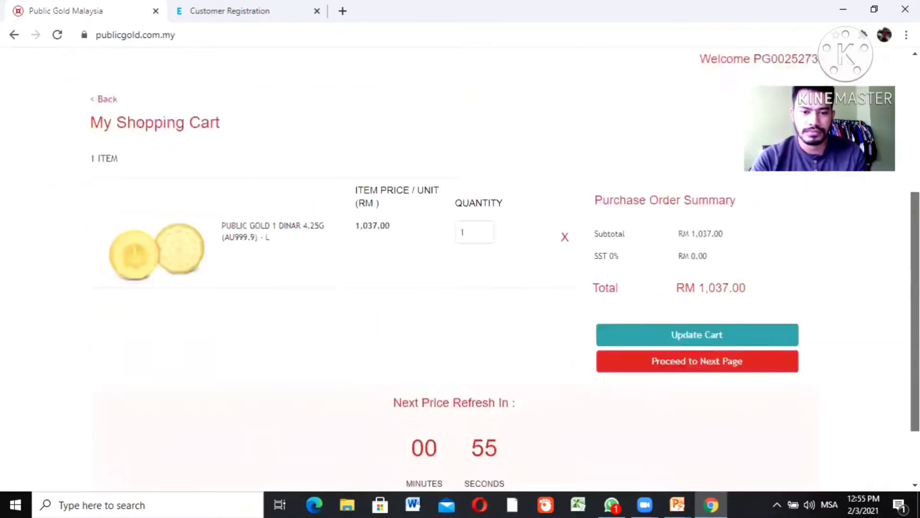
click(684, 325)
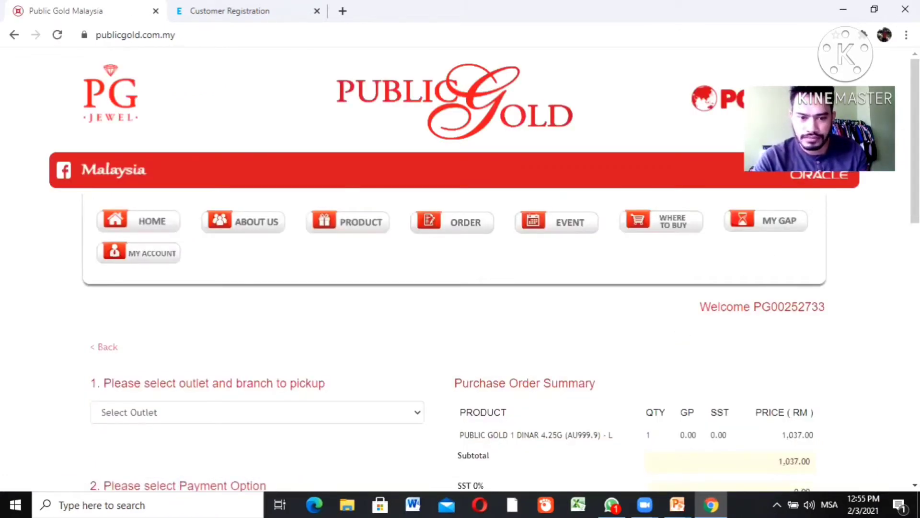
Pick up the order at the Public Gold outlet's Sungai Petani, Kedah branch
scroll(243, 248, down, 2)
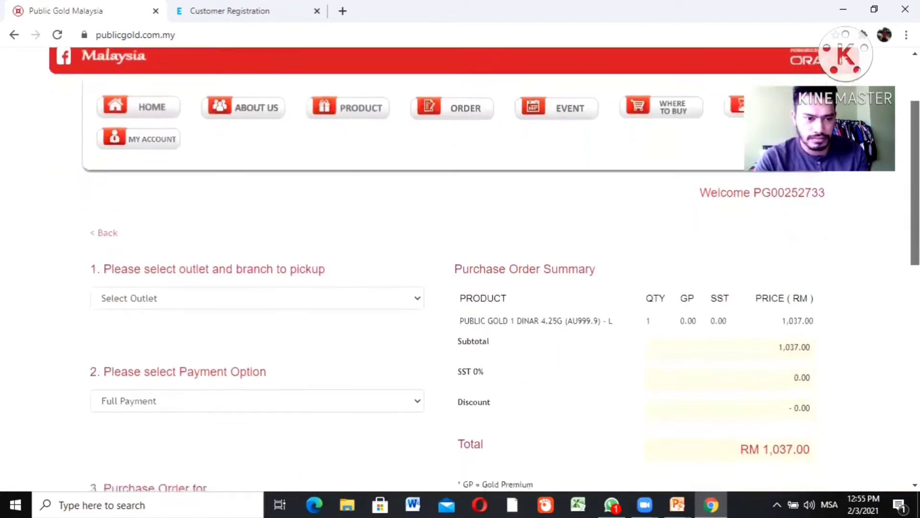
click(191, 301)
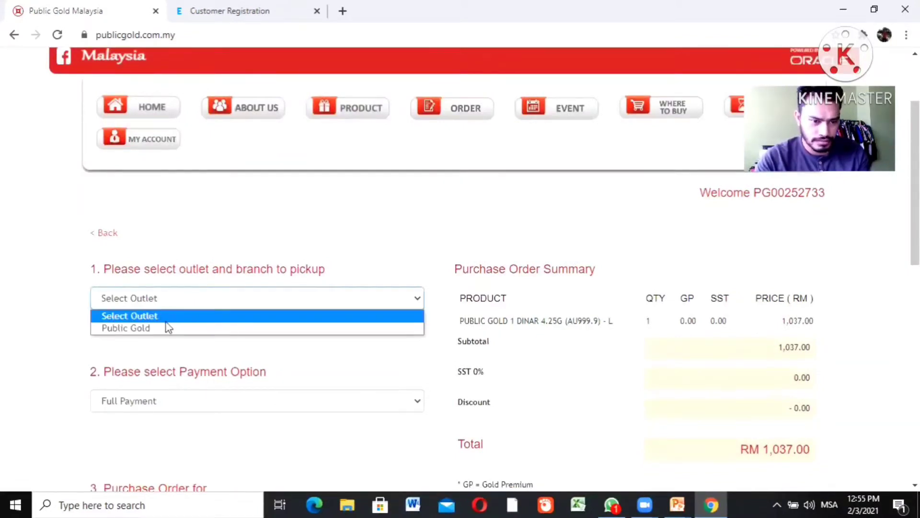
click(162, 328)
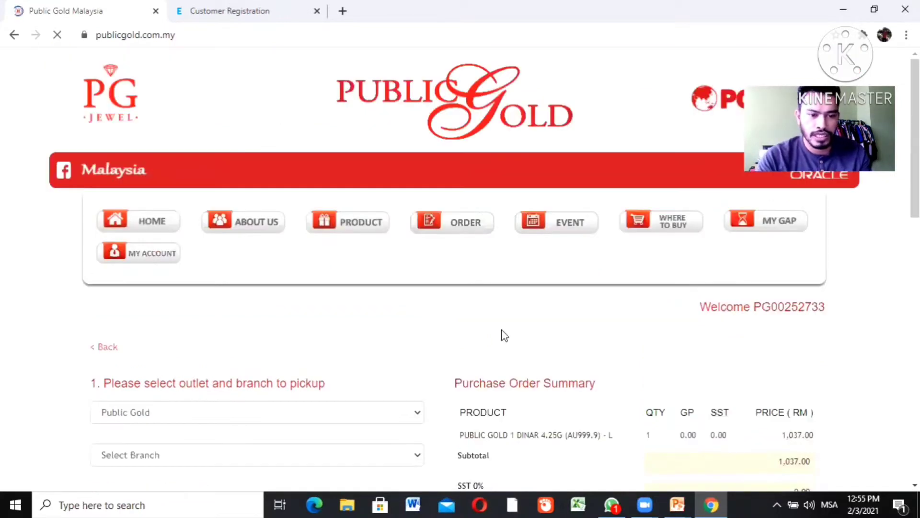
scroll(501, 331, down, 3)
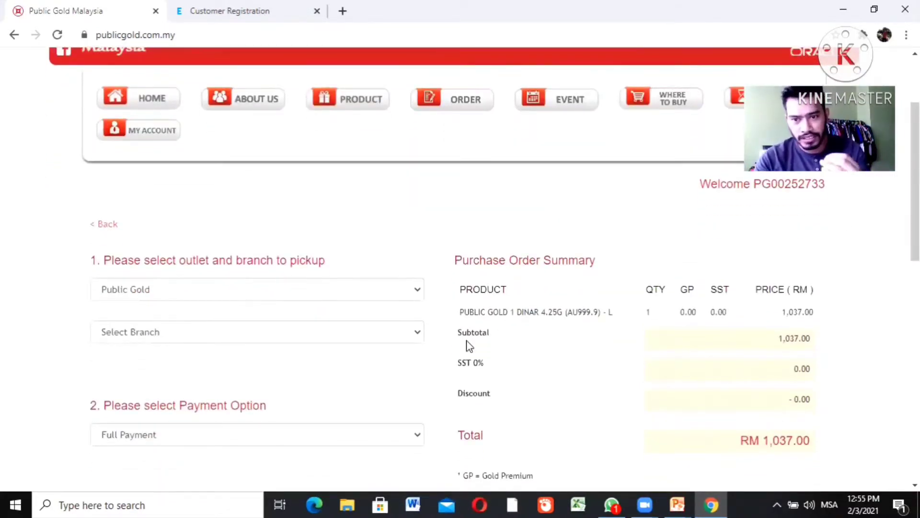
click(178, 337)
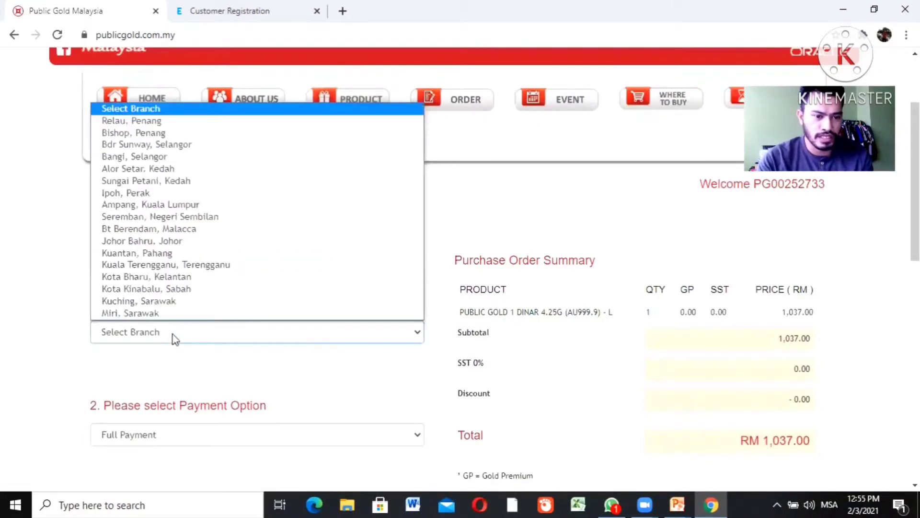
click(146, 181)
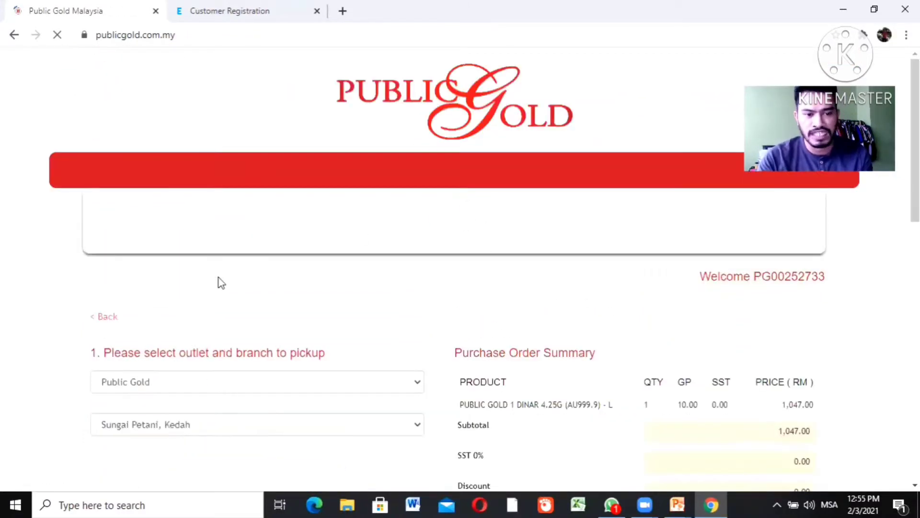
scroll(640, 275, down, 7)
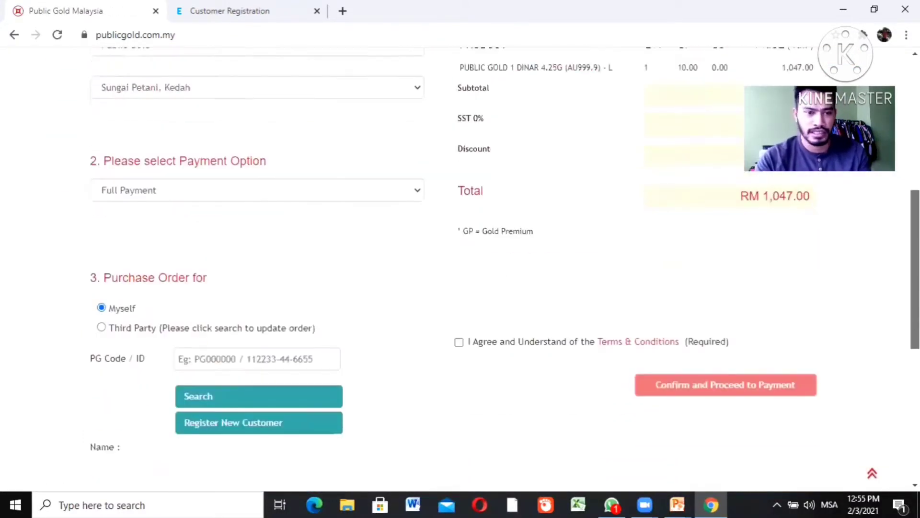
scroll(185, 353, down, 1)
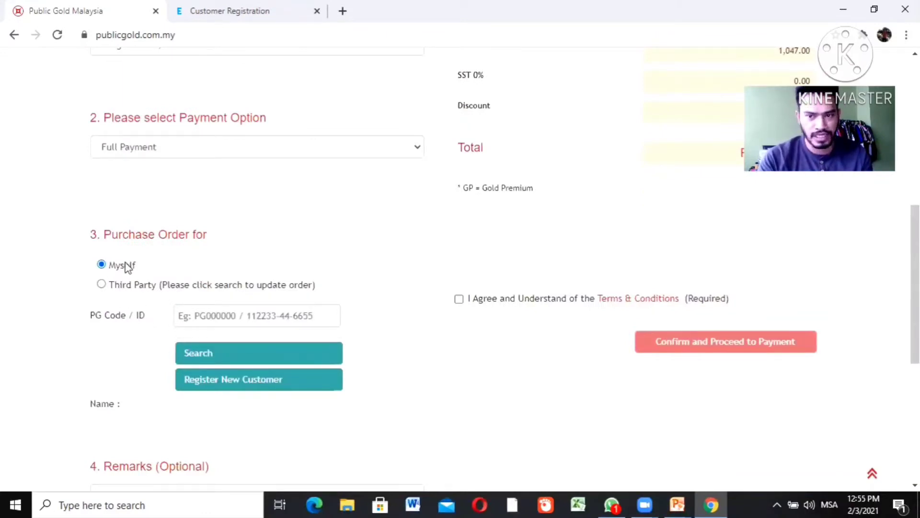
scroll(915, 297, down, 2)
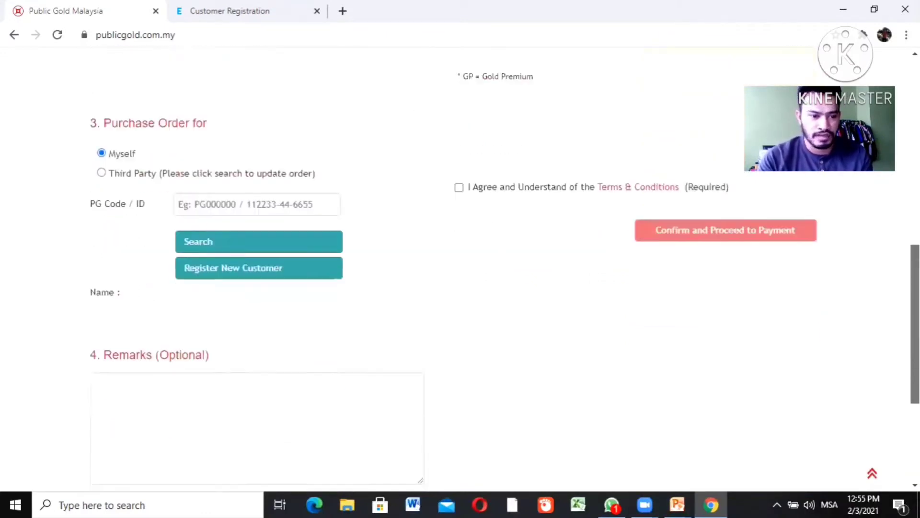
scroll(914, 298, down, 2)
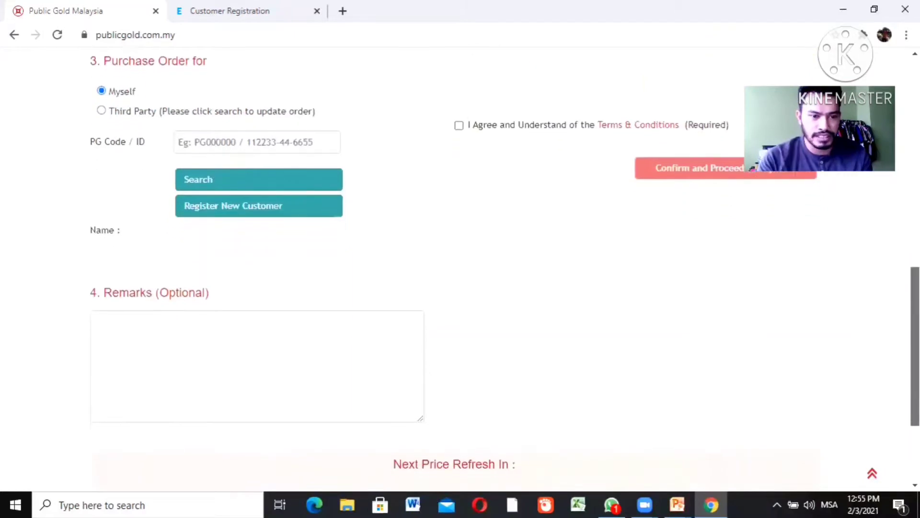
Write a delivery request in Remarks with the recipient's name, postal address and phone number
click(268, 343)
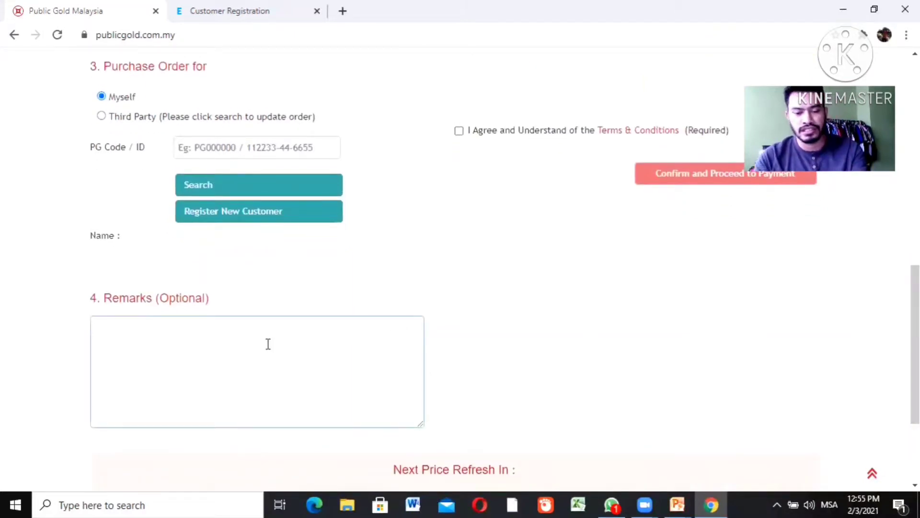
text(i want to G.I.)
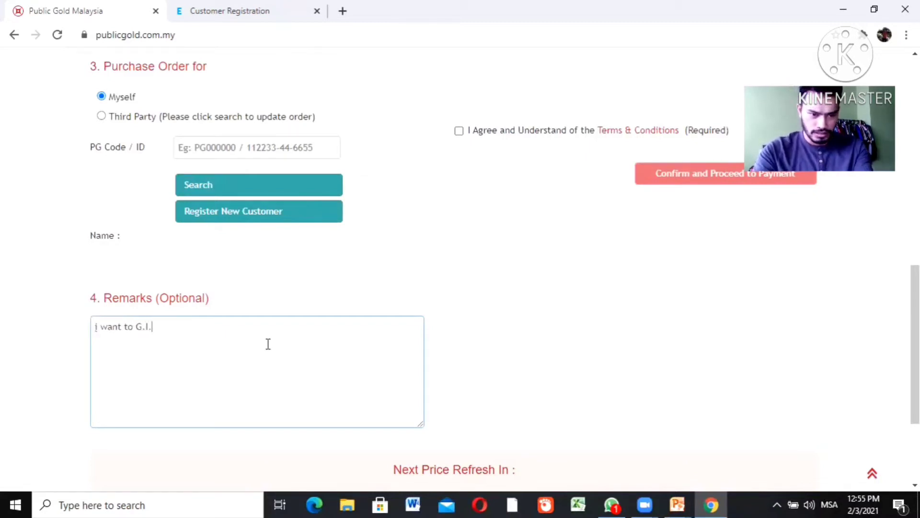
text(T to)
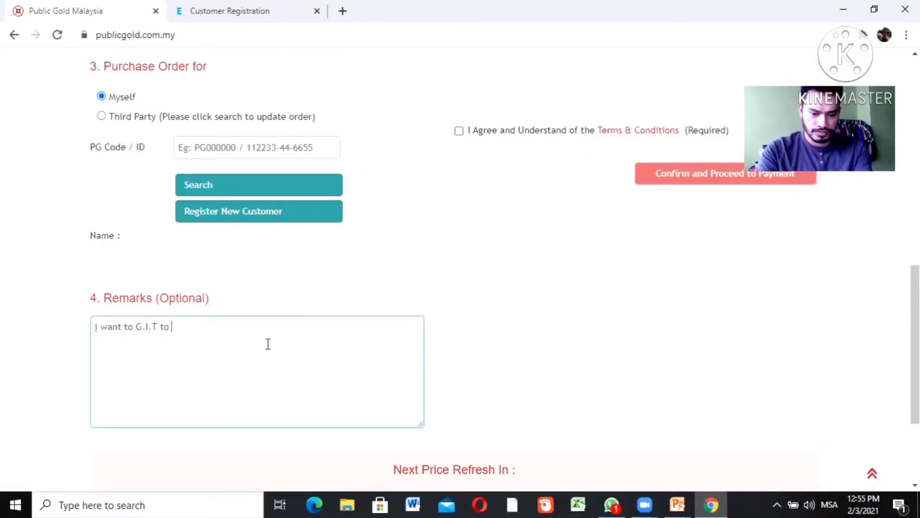
text( this address)
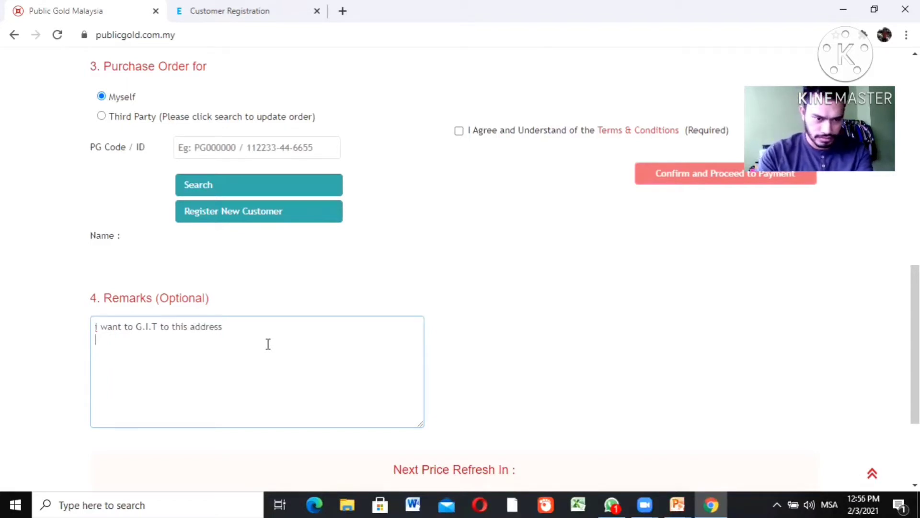
text(ame nemi)
key(BackSpace)
key(BackSpace)
key(BackSpace)
key(BackSpace)
key(BackSpace)
key(BackSpace)
key(BackSpace)
key(BackSpace)
key(BackSpace)
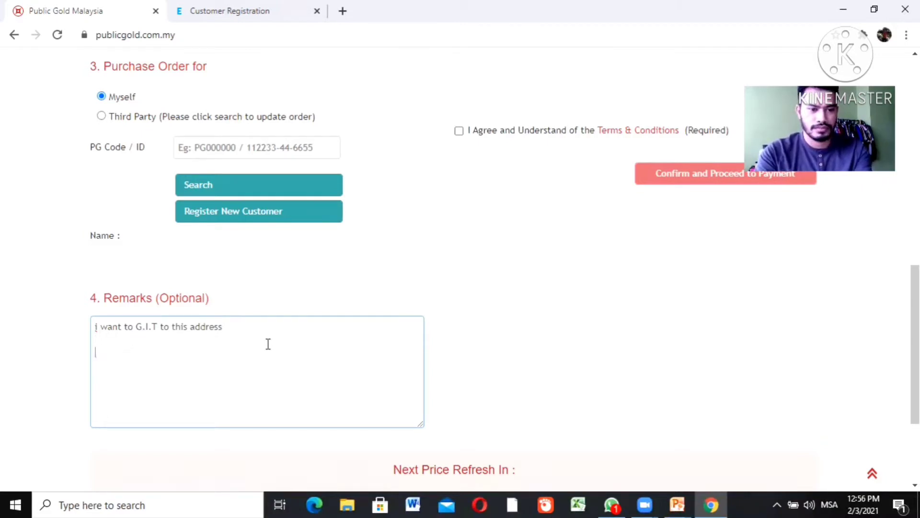
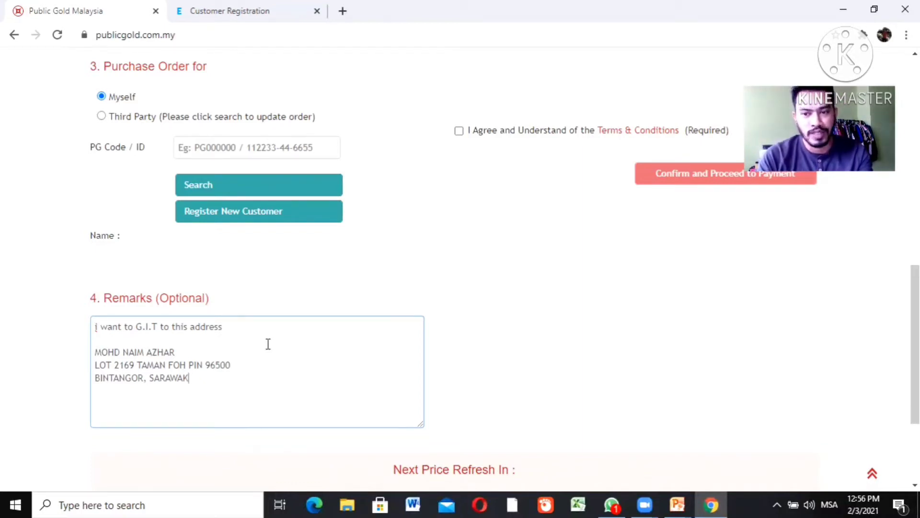
key(Return)
text(01120)
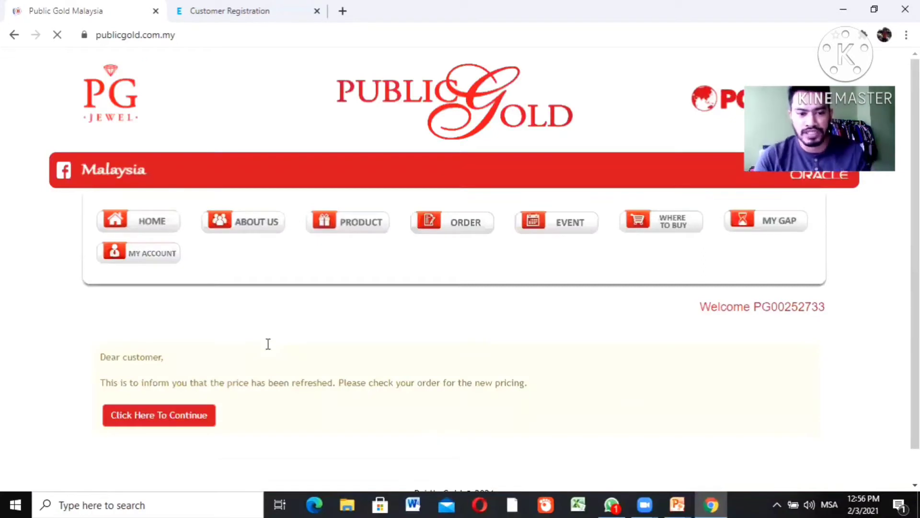
Dismiss the price-refresh notice and proceed from the cart back to checkout
click(197, 411)
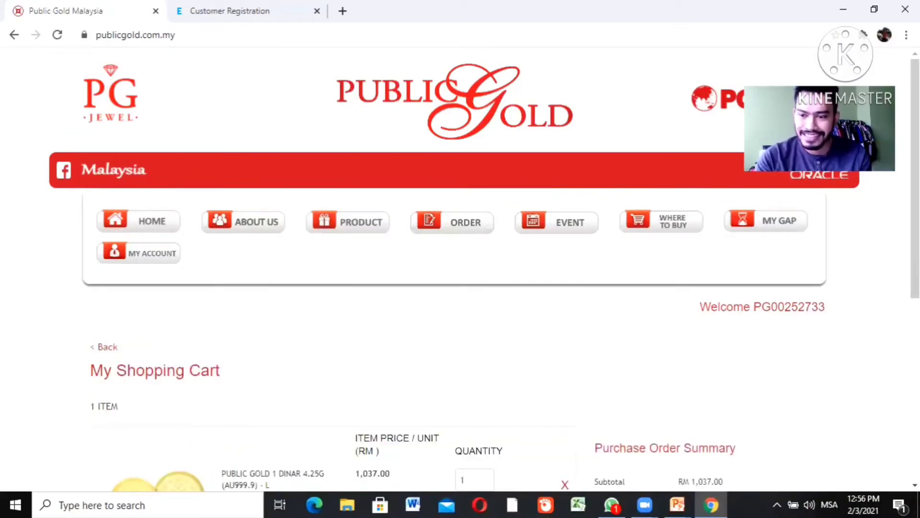
scroll(834, 384, down, 2)
scroll(766, 432, down, 2)
click(736, 437)
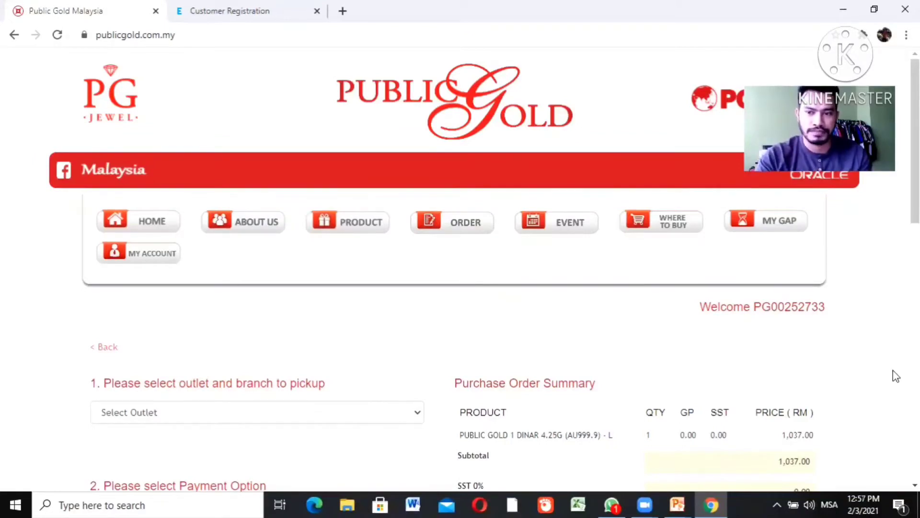
Set pickup to the Public Gold outlet's Ipoh, Perak branch
scroll(460, 269, down, 2)
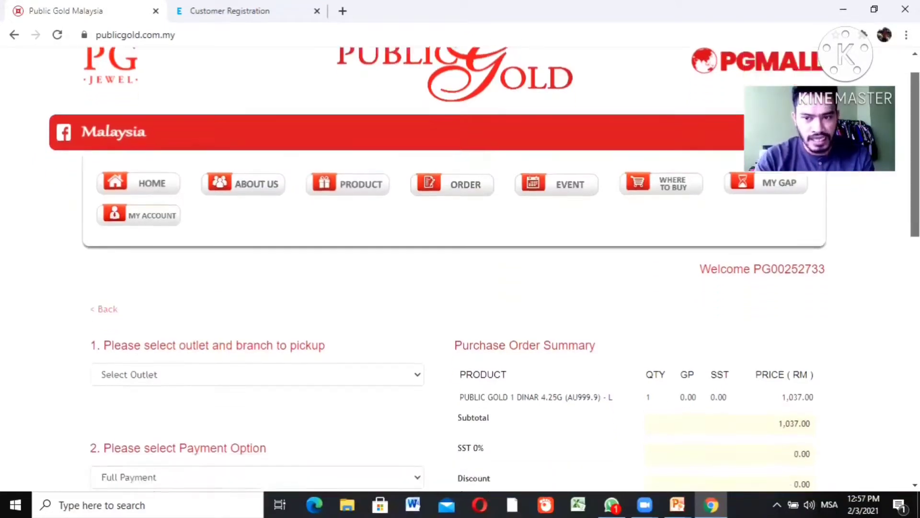
scroll(336, 253, down, 1)
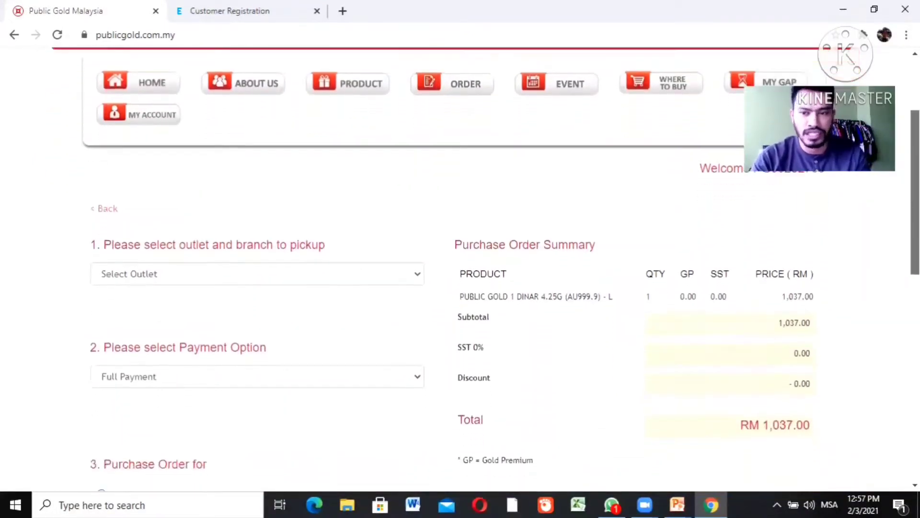
click(330, 258)
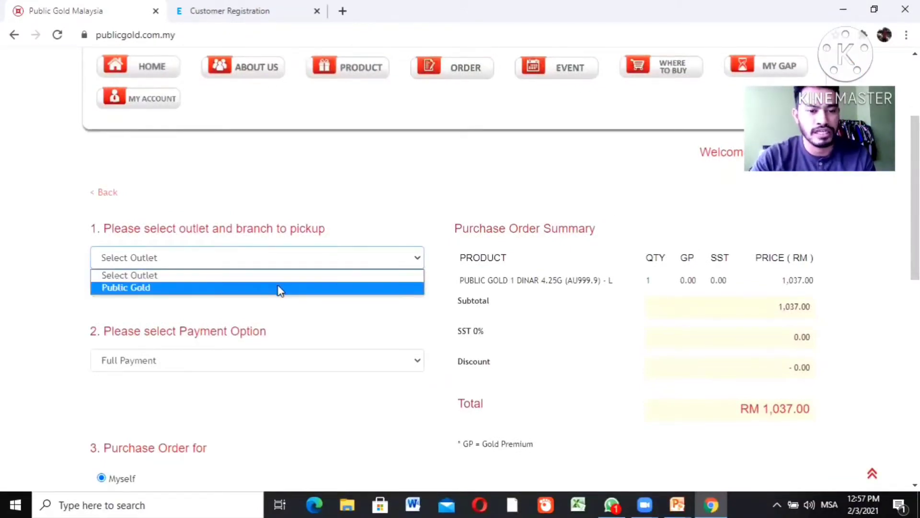
click(279, 288)
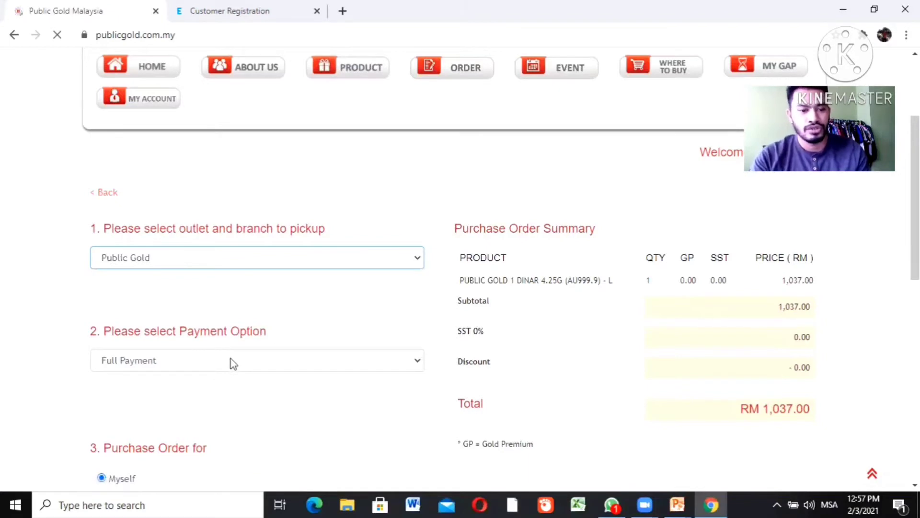
scroll(233, 363, down, 4)
scroll(453, 268, down, 2)
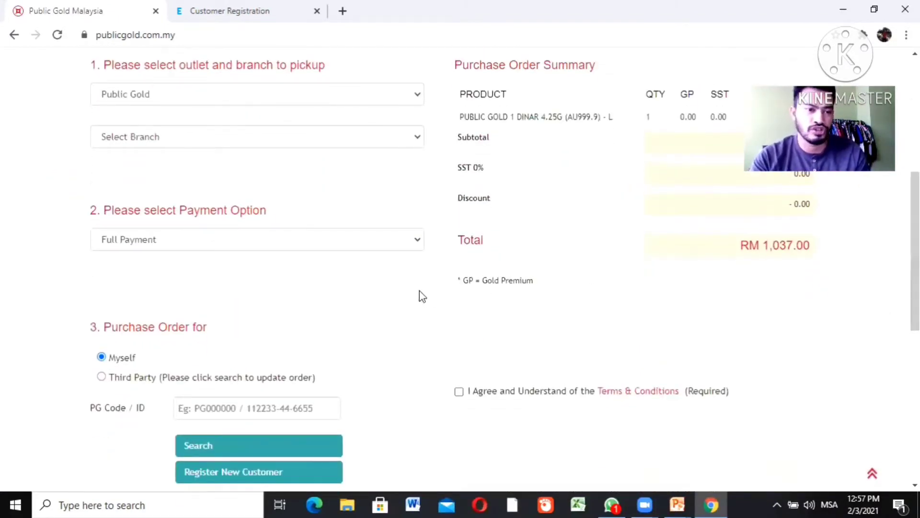
click(234, 137)
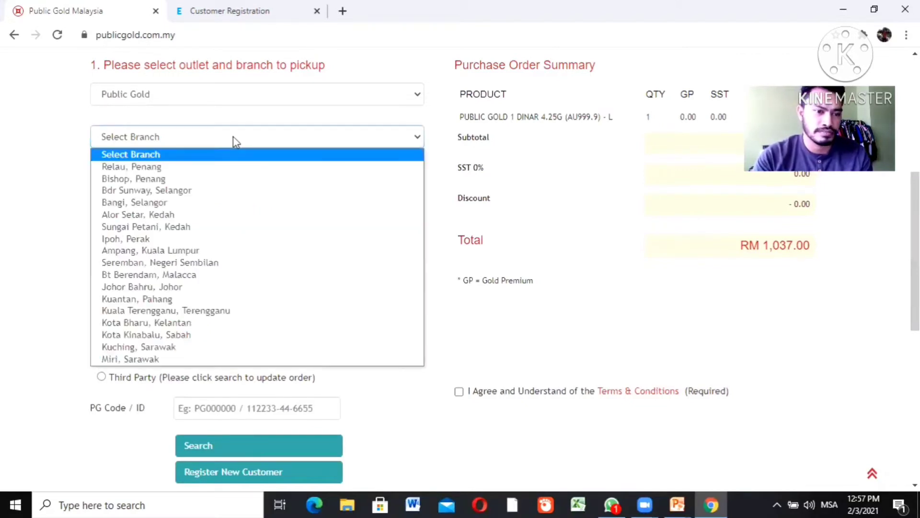
click(191, 239)
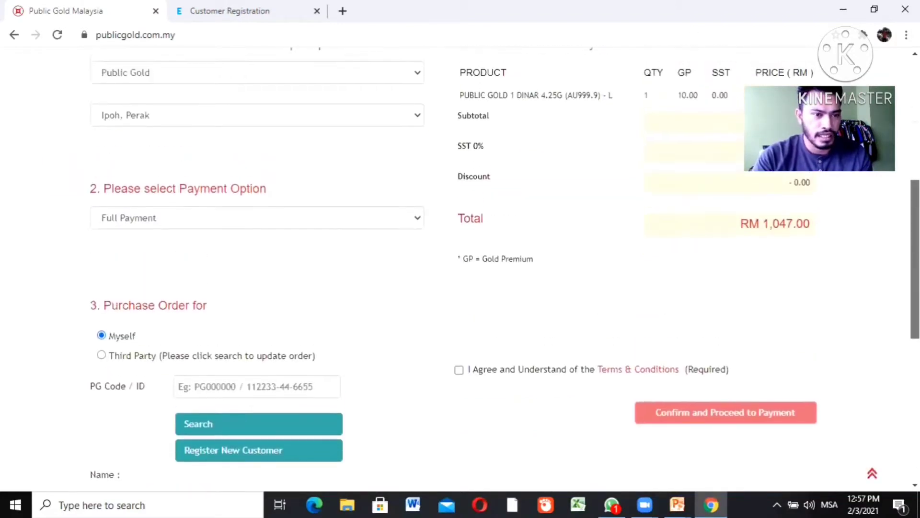
Place the order for a third party, looking up the customer by their PG code
click(101, 350)
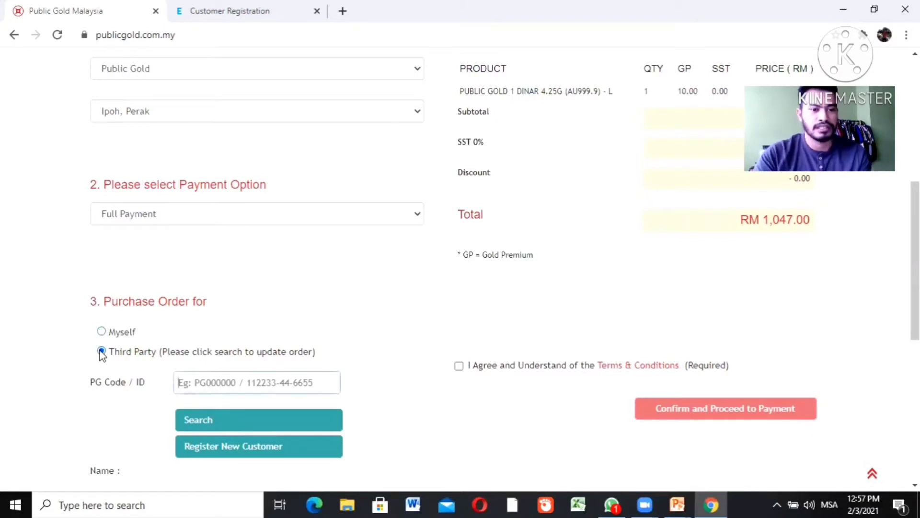
click(232, 391)
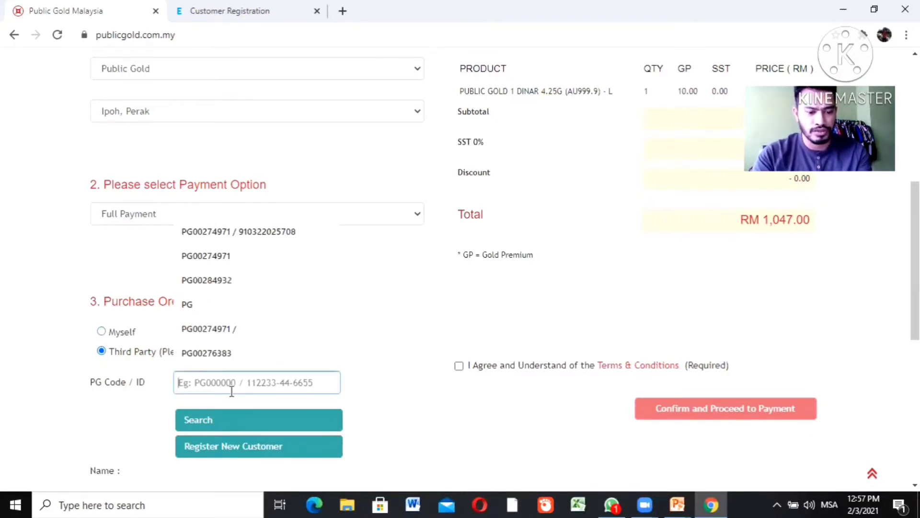
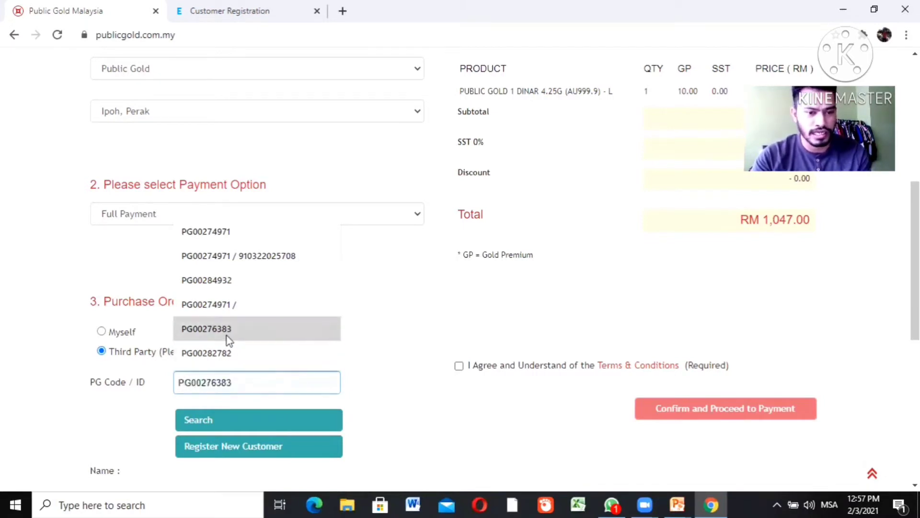
click(226, 335)
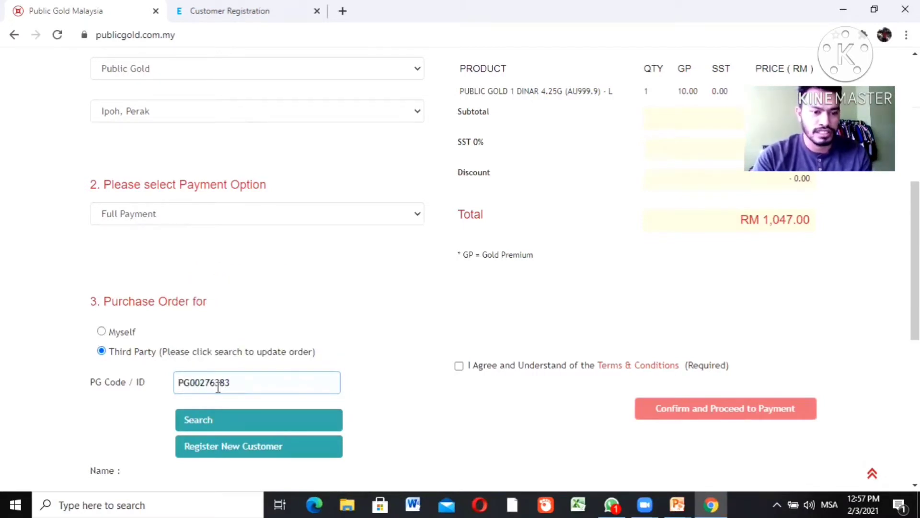
click(210, 421)
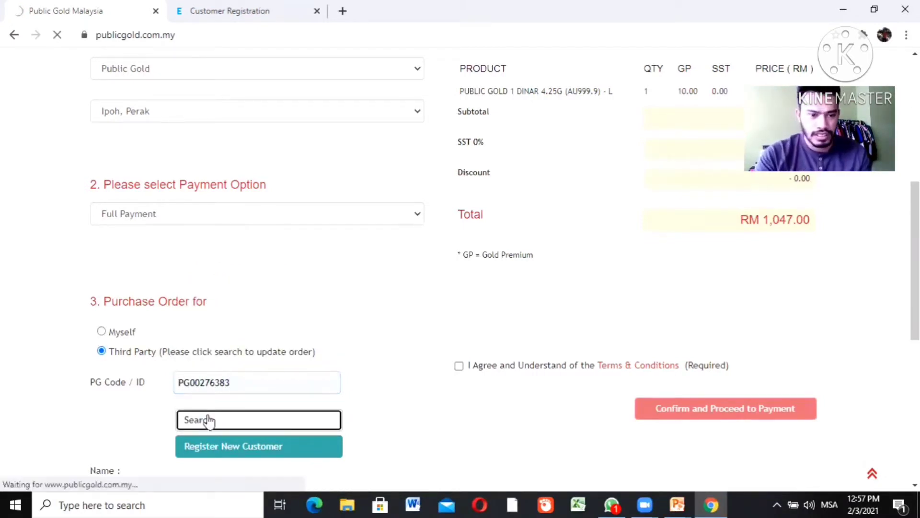
Accept the Terms and Conditions, then return to the top of the order page
scroll(460, 268, down, 2)
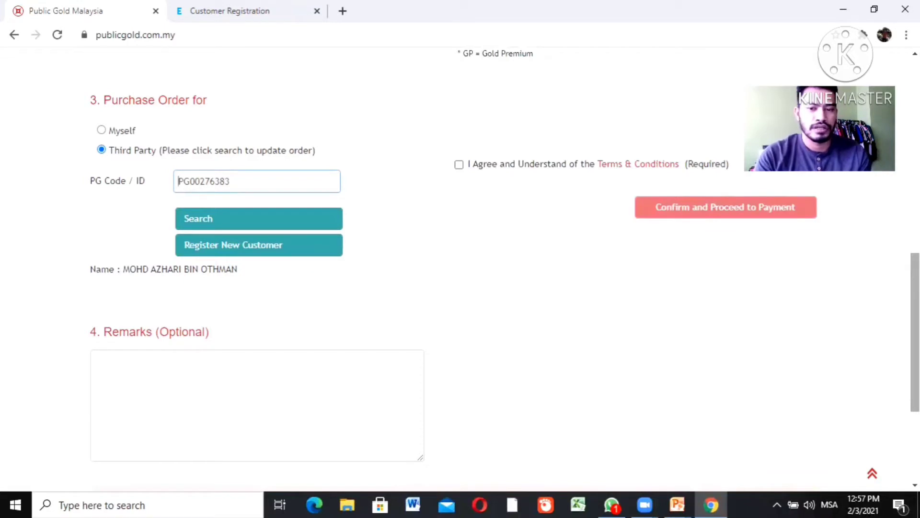
scroll(460, 273, down, 1)
scroll(519, 151, up, 1)
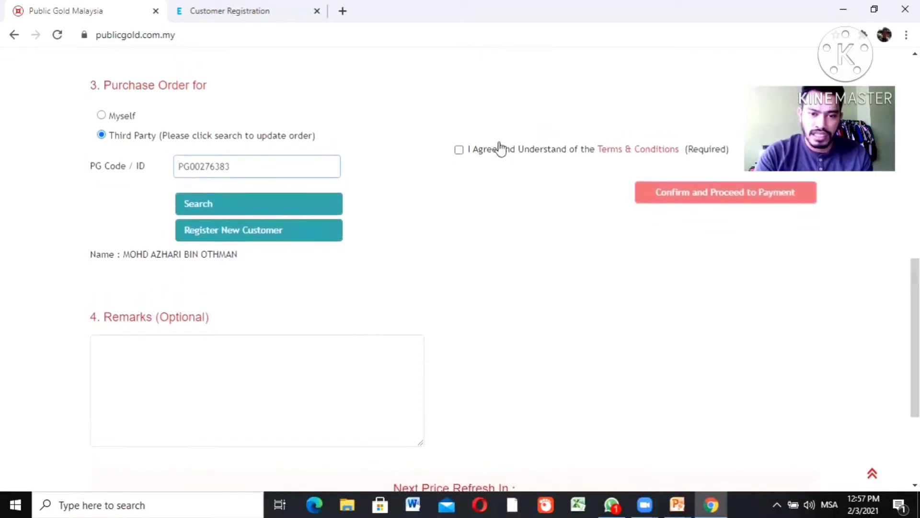
click(458, 150)
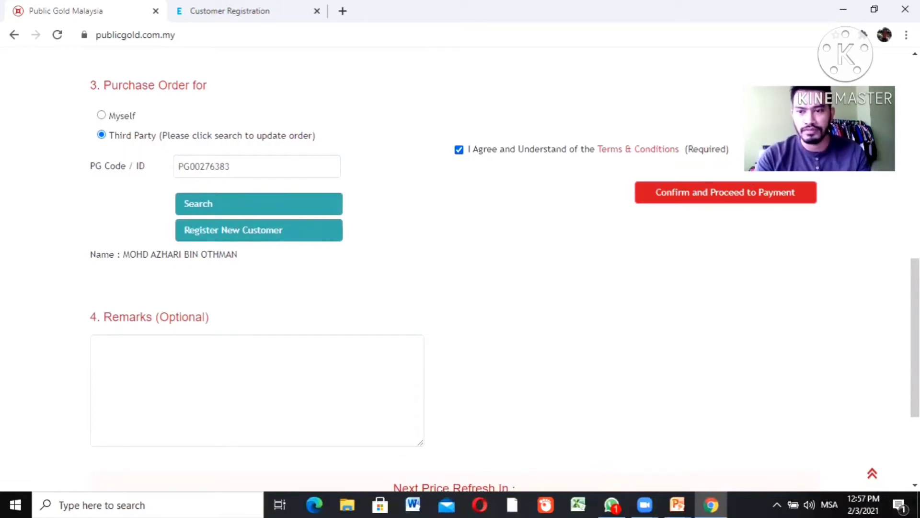
key(Home)
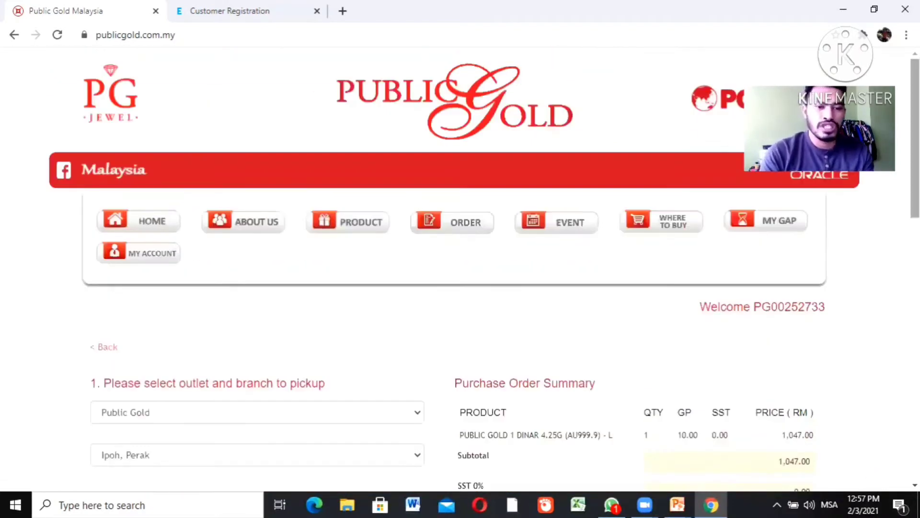
Pay by Syariah Easy Payment Purchase over 10 Months, totalling RM 1,052.00
scroll(460, 268, down, 4)
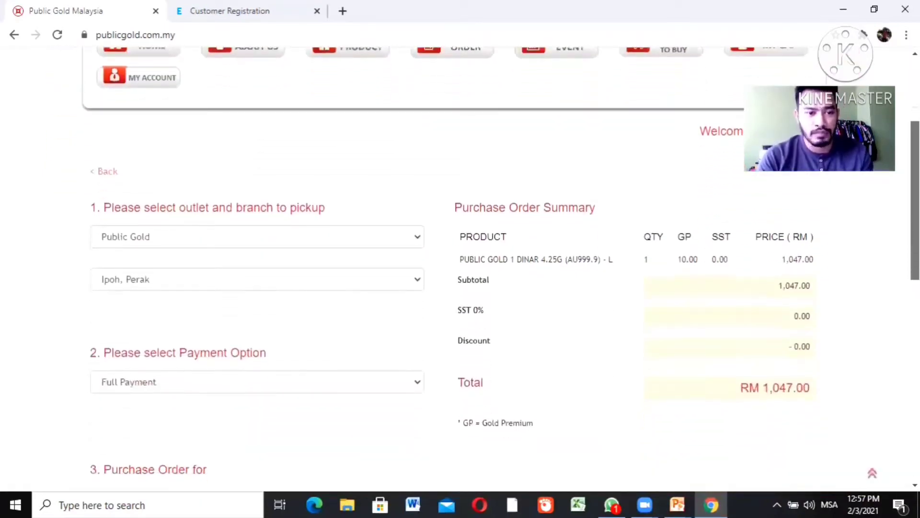
scroll(460, 268, down, 2)
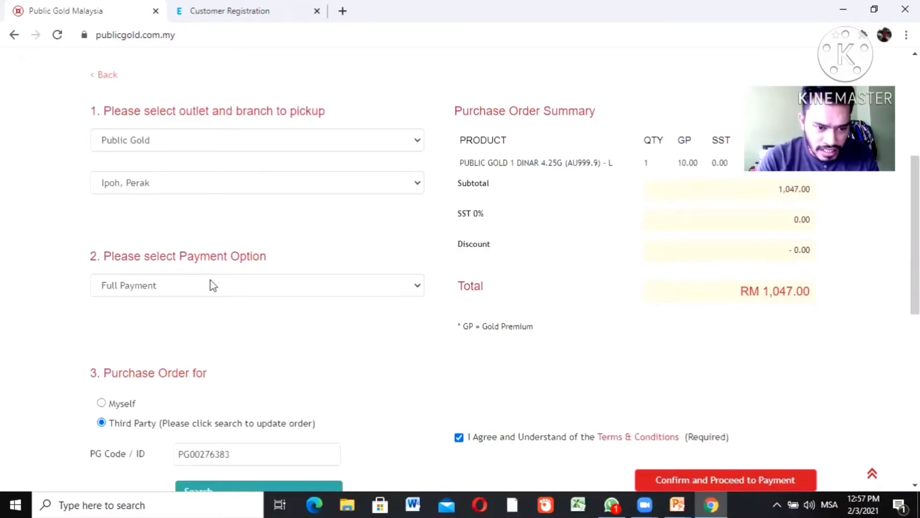
click(200, 286)
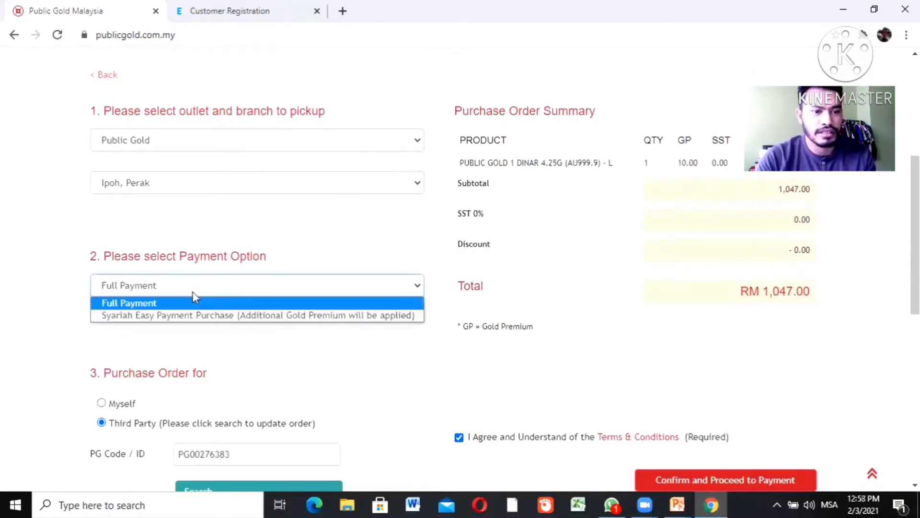
click(178, 314)
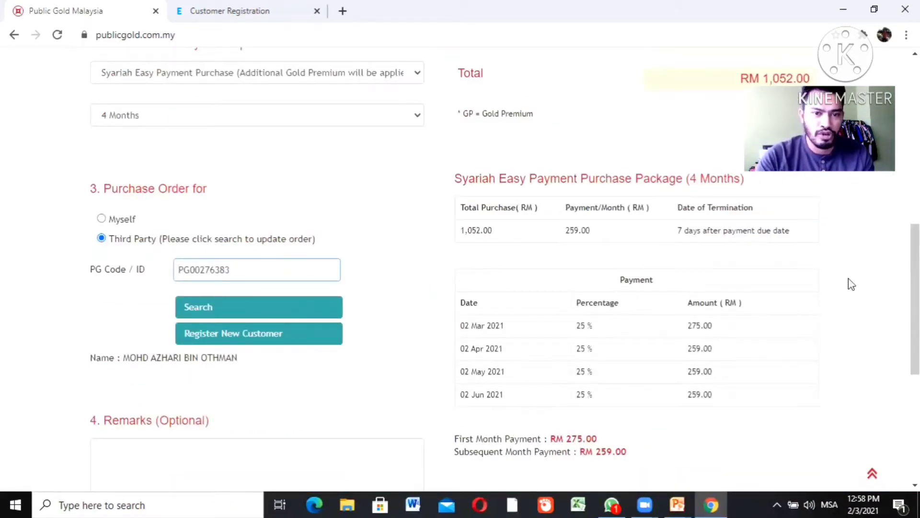
click(205, 119)
click(188, 147)
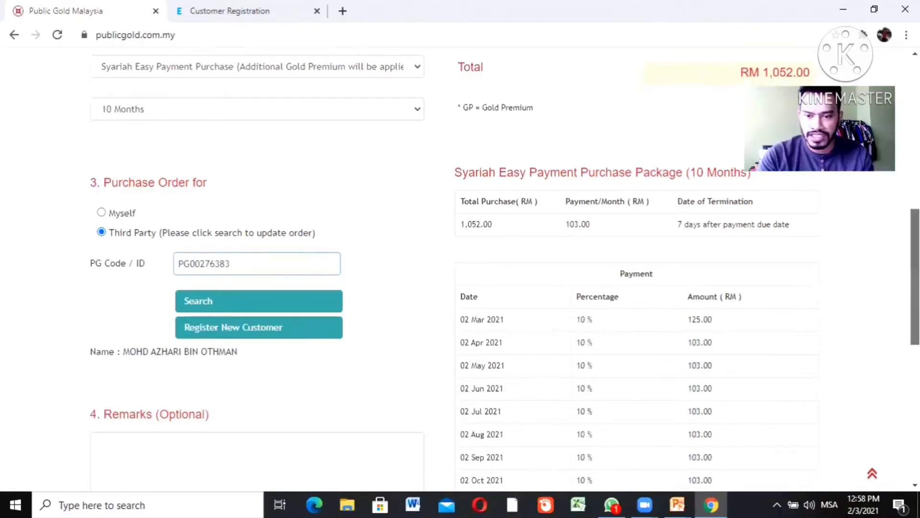
scroll(815, 269, down, 2)
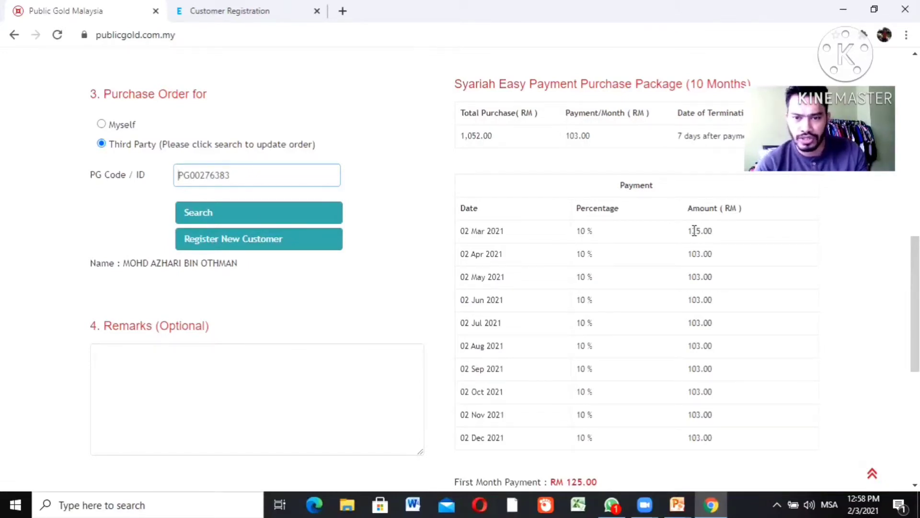
scroll(723, 228, up, 8)
scroll(672, 268, down, 1)
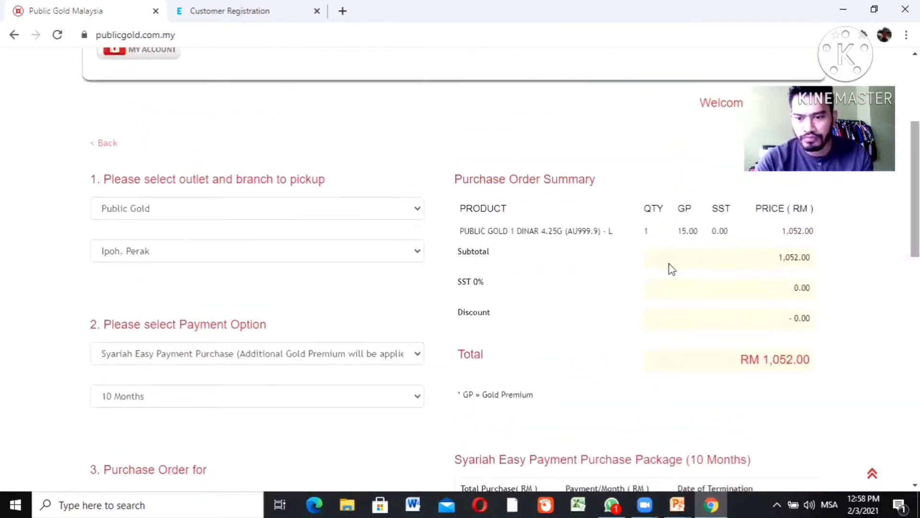
scroll(697, 240, down, 1)
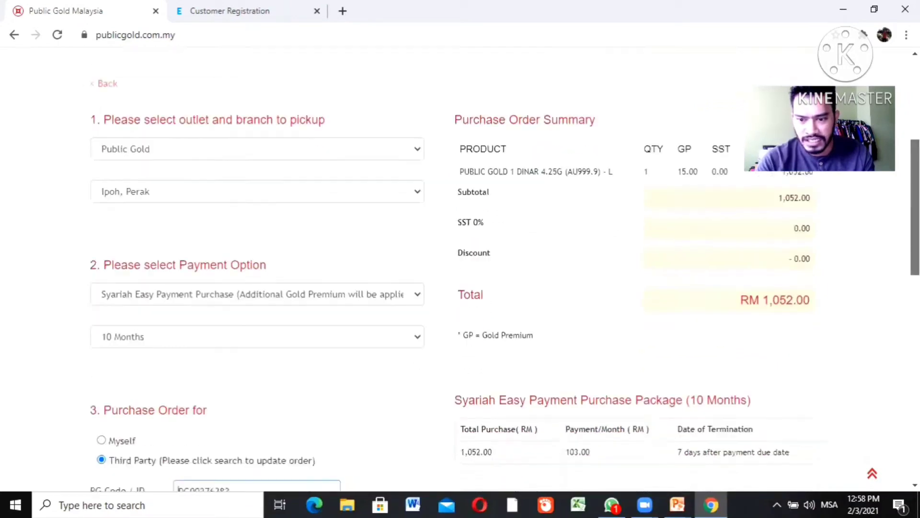
scroll(460, 268, down, 10)
scroll(460, 269, up, 2)
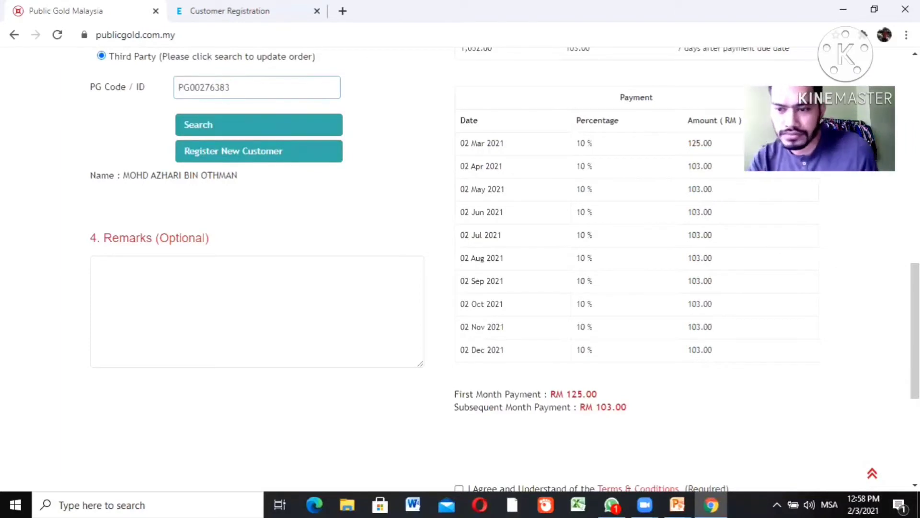
scroll(179, 475, up, 8)
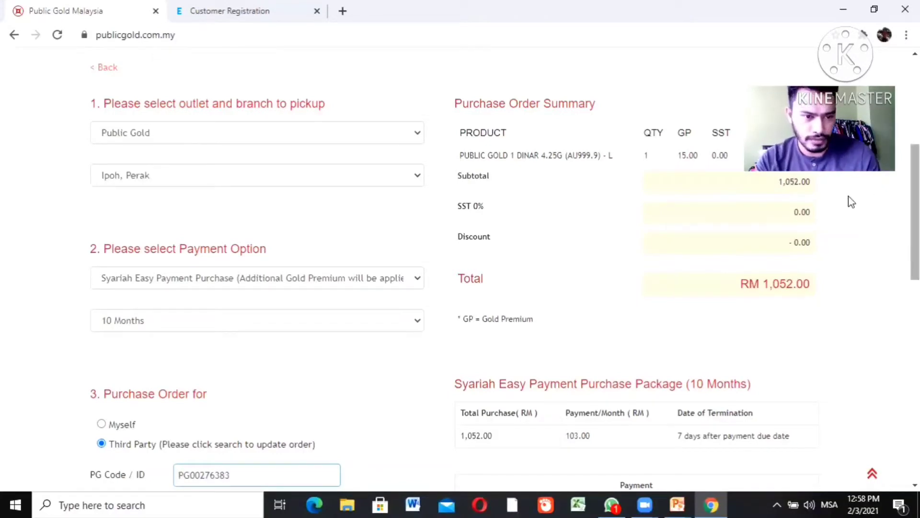
click(308, 322)
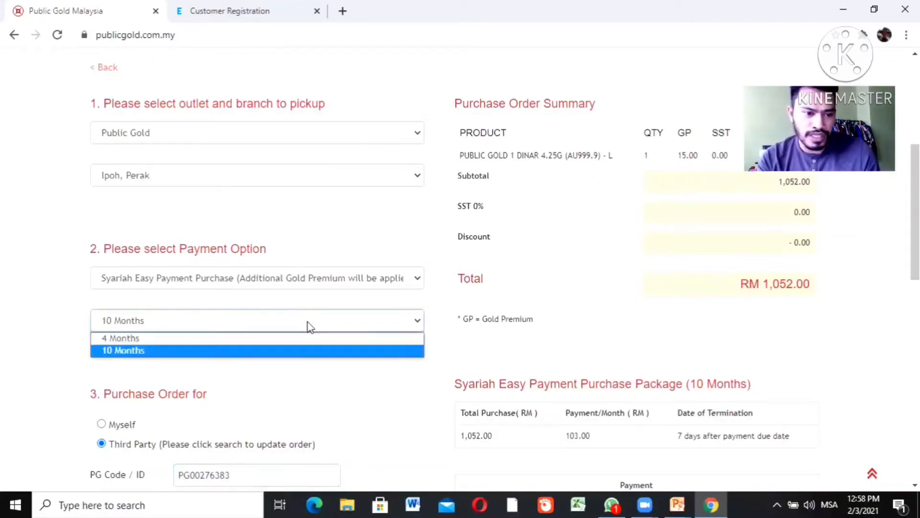
click(272, 338)
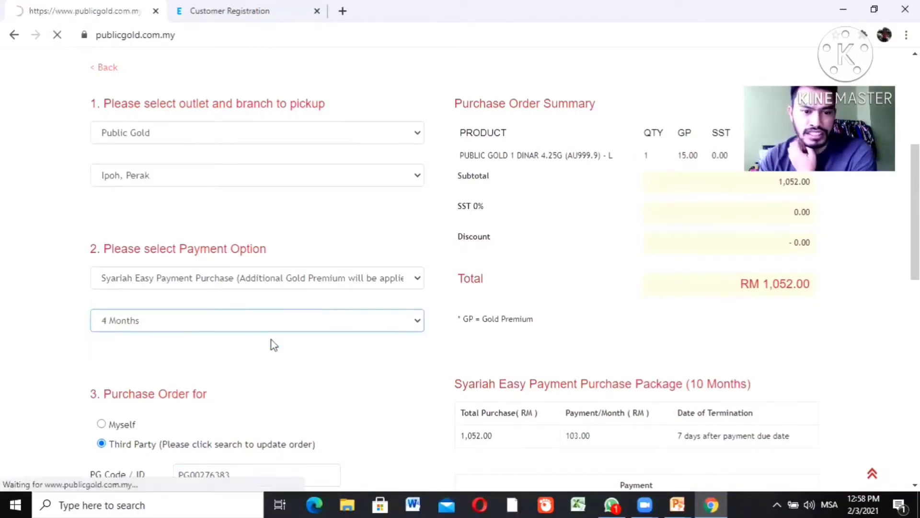
scroll(271, 340, down, 4)
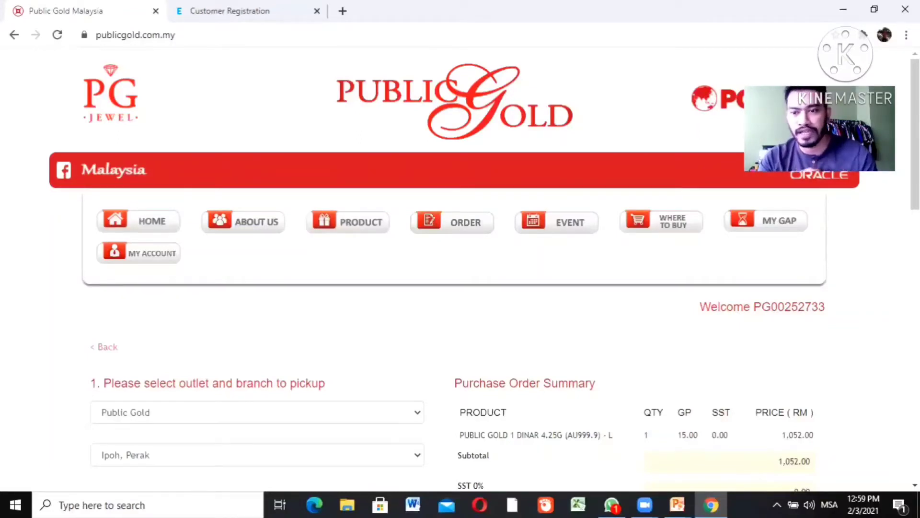
scroll(484, 269, down, 5)
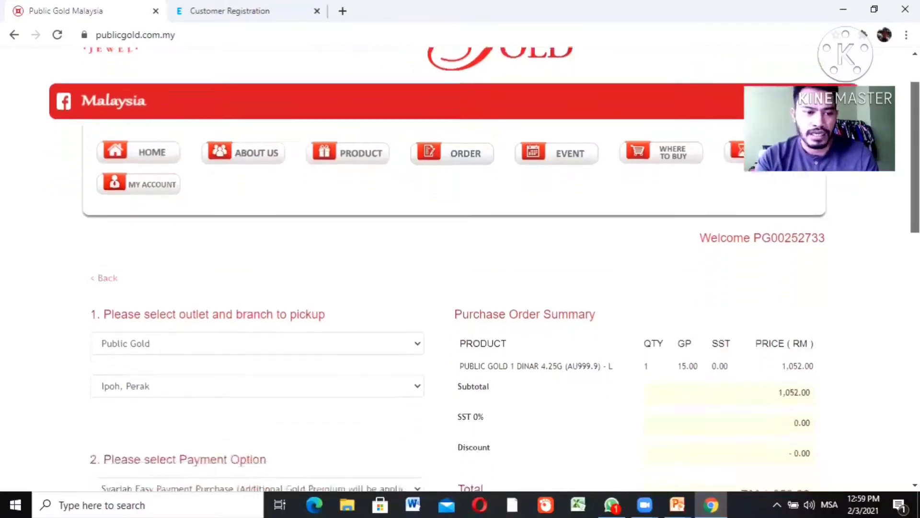
scroll(501, 269, up, 1)
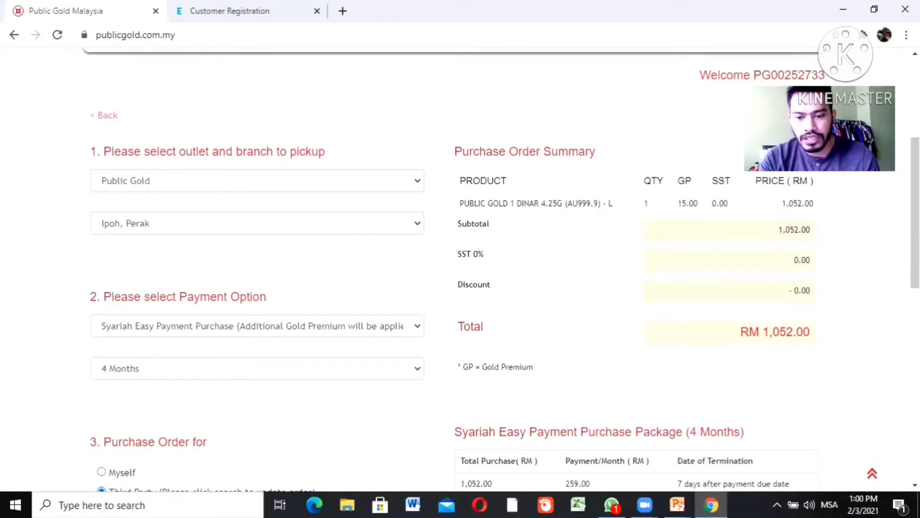
click(654, 503)
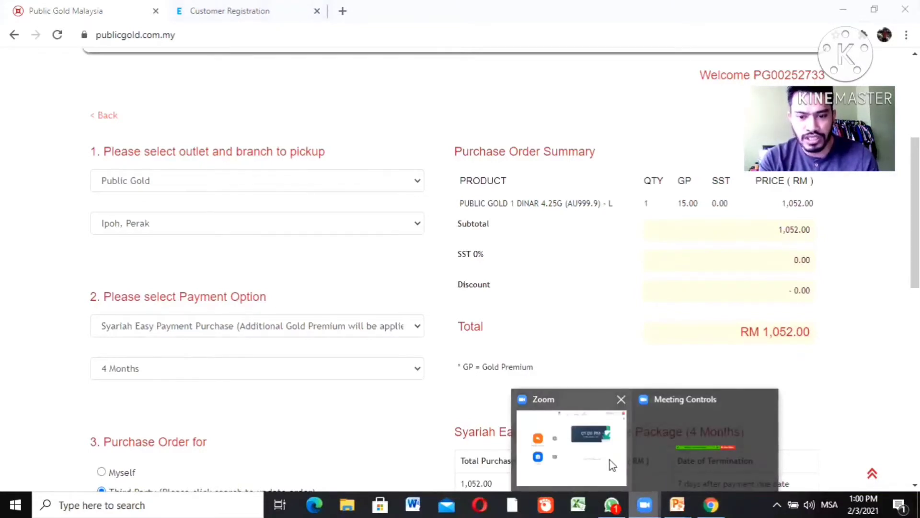
click(674, 456)
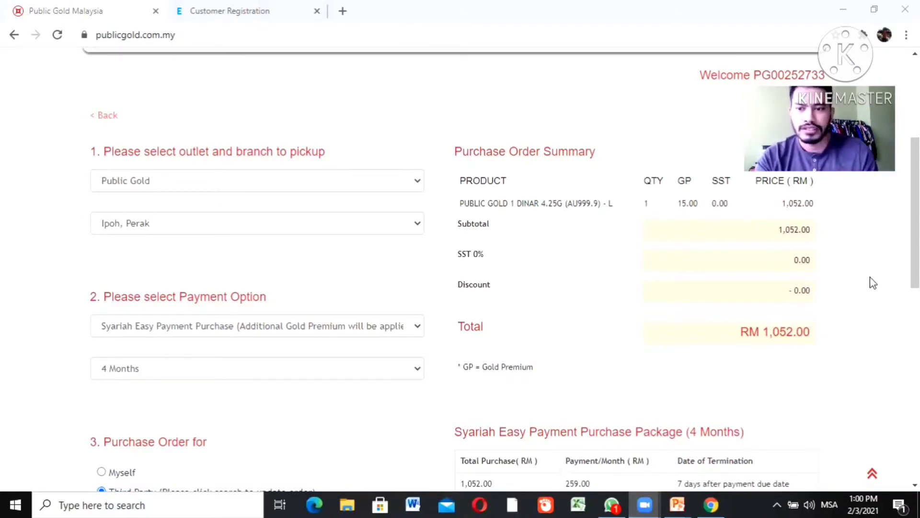
click(274, 374)
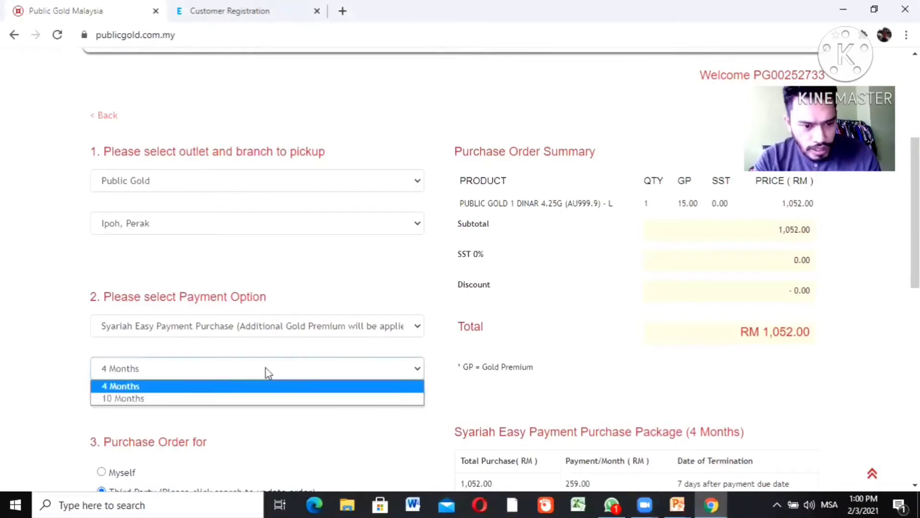
click(211, 399)
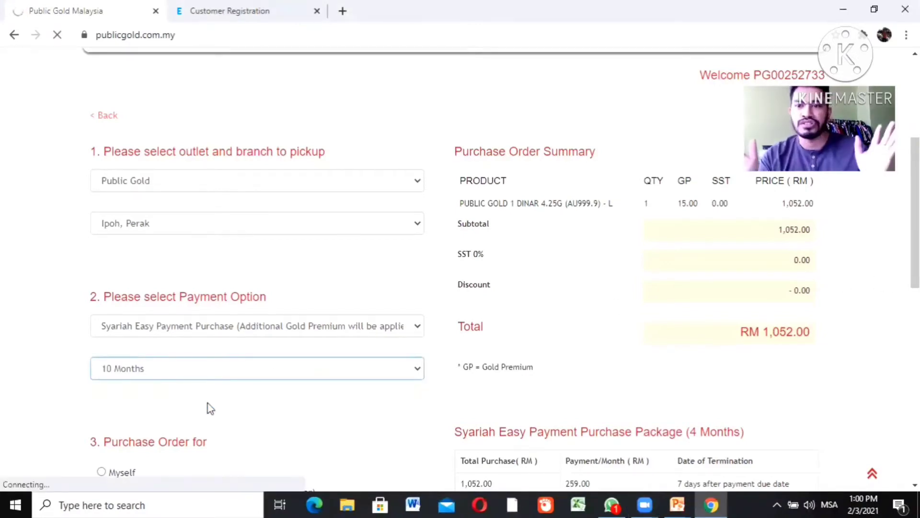
scroll(210, 408, down, 5)
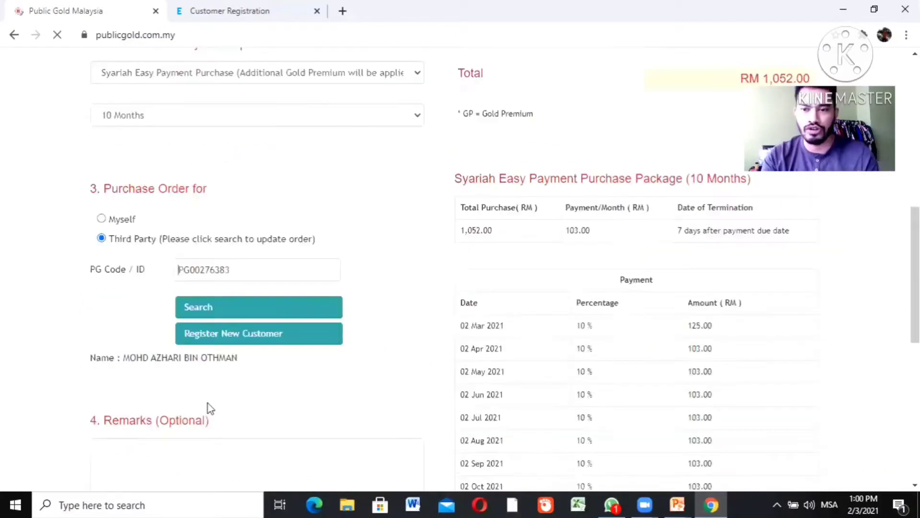
scroll(178, 269, down, 1)
scroll(179, 256, down, 2)
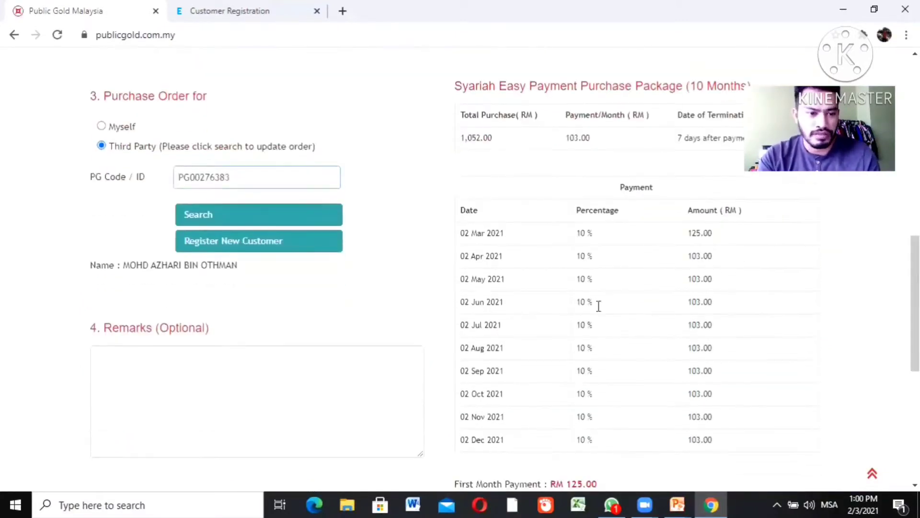
Erase the earlier remark attempts and enter G100 LIVE PROMO as the order remark
click(189, 387)
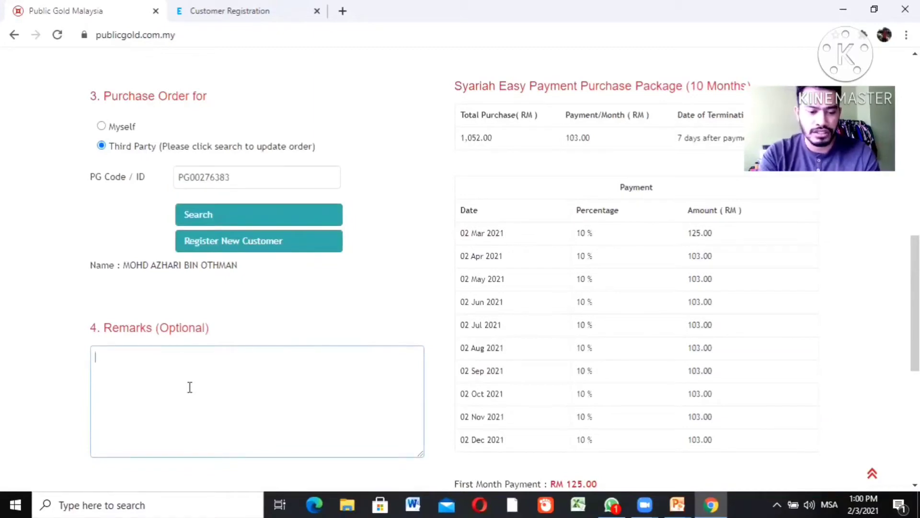
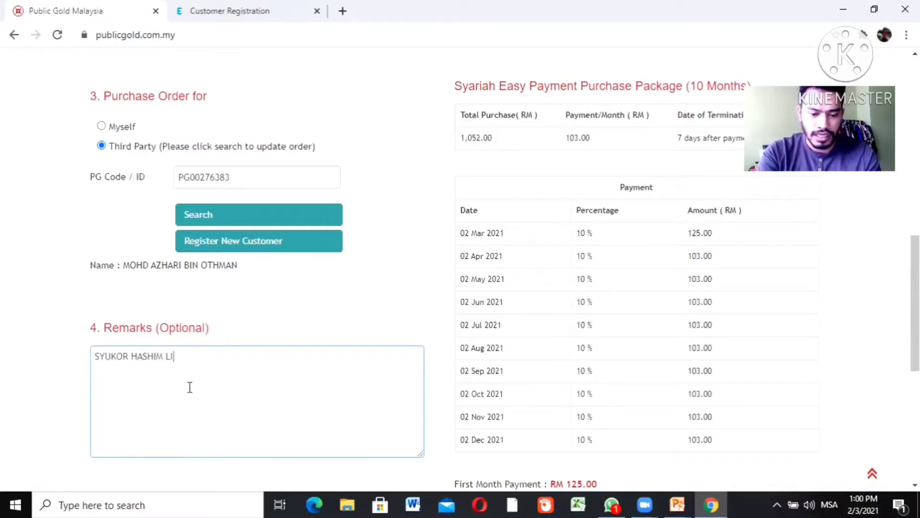
text(VE FB OFFER)
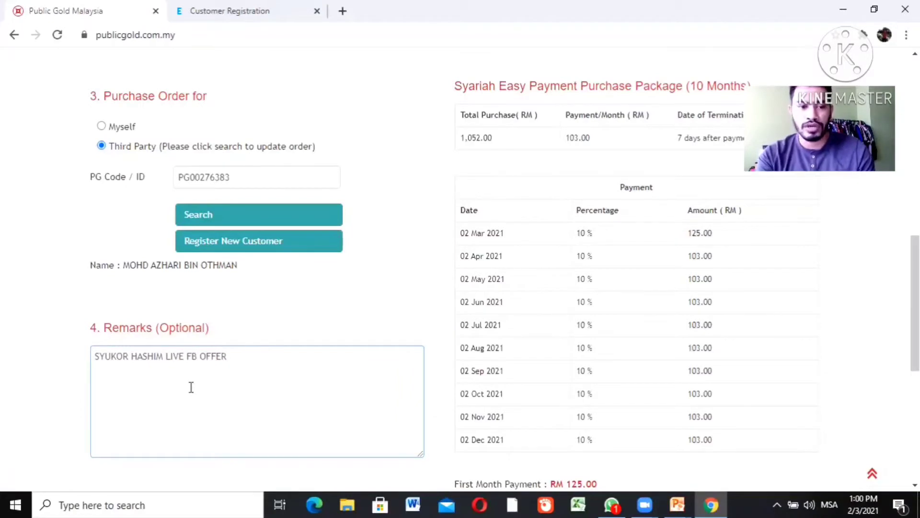
key(BackSpace)
key(BackSpace)
key(BackSpace)
key(BackSpace)
key(BackSpace)
key(BackSpace)
key(BackSpace)
key(BackSpace)
key(BackSpace)
key(BackSpace)
key(BackSpace)
key(BackSpace)
key(BackSpace)
key(BackSpace)
key(BackSpace)
key(BackSpace)
key(BackSpace)
key(BackSpace)
key(BackSpace)
key(BackSpace)
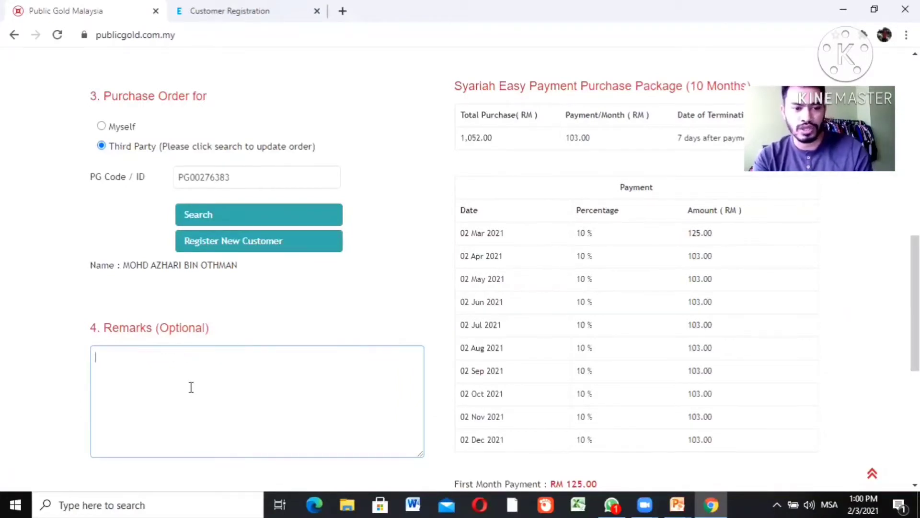
text(BWM )
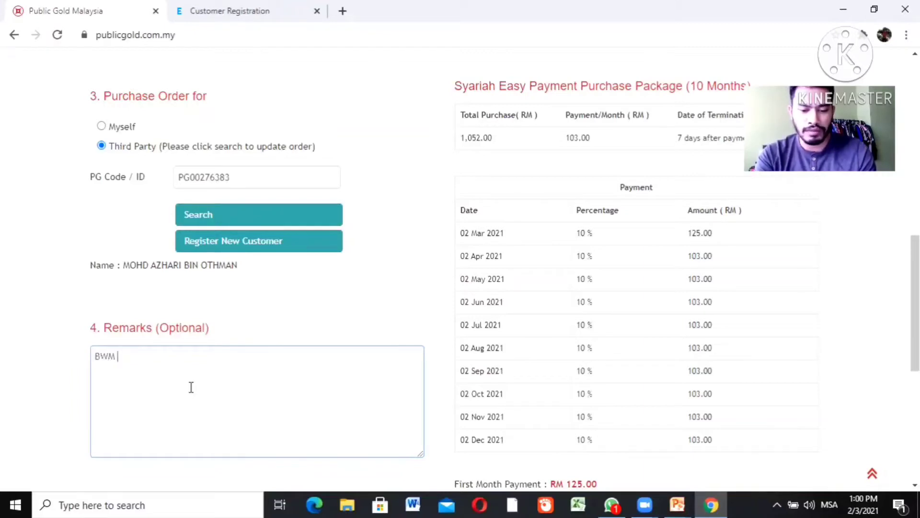
text(SPB 28)
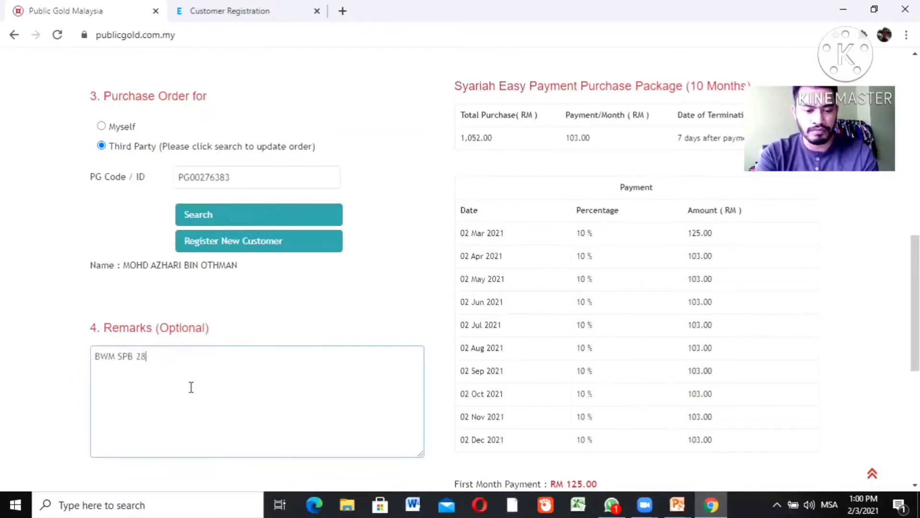
text(022021)
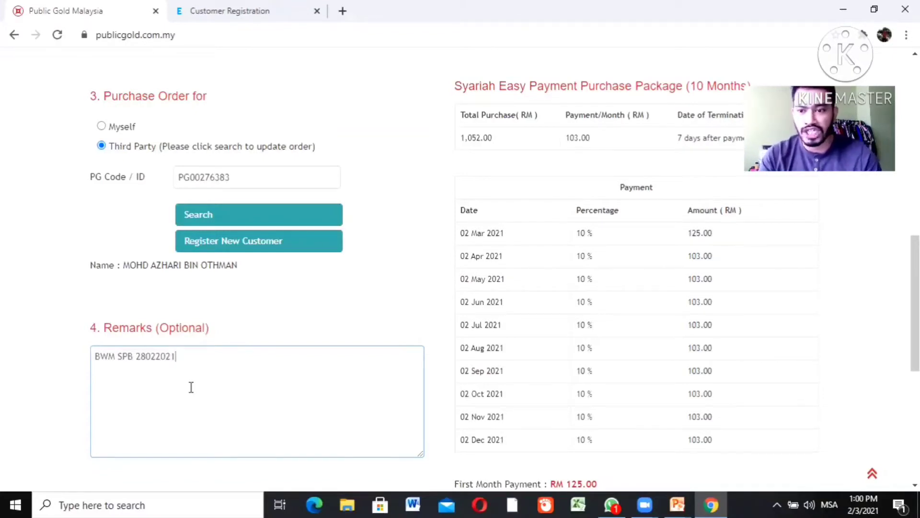
key(BackSpace)
key(BackSpace)
key(BackSpace)
key(BackSpace)
key(BackSpace)
key(BackSpace)
key(BackSpace)
key(BackSpace)
key(BackSpace)
key(BackSpace)
key(BackSpace)
key(BackSpace)
key(BackSpace)
key(BackSpace)
key(BackSpace)
key(BackSpace)
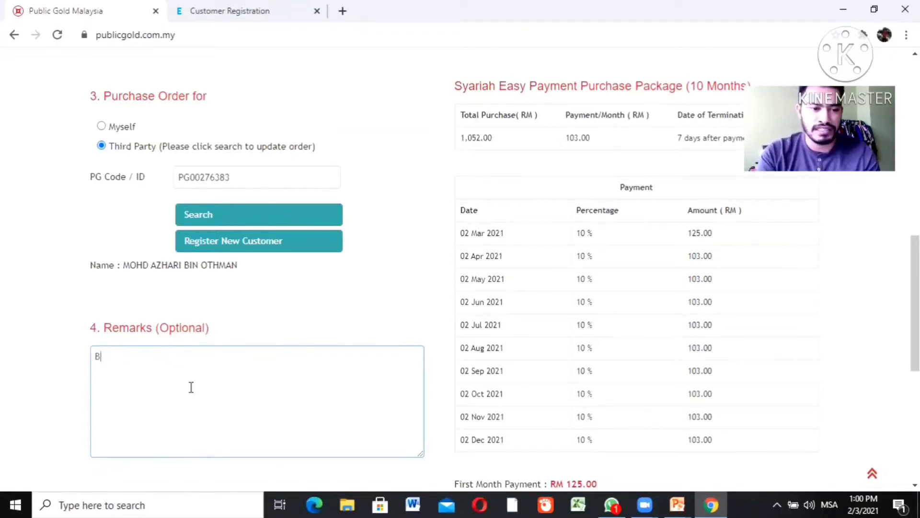
text(AMAZING)
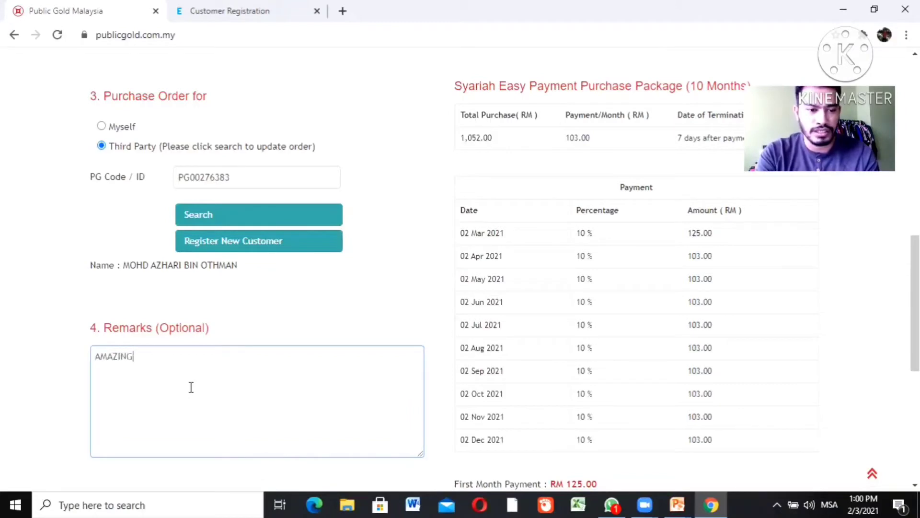
text(24JE)
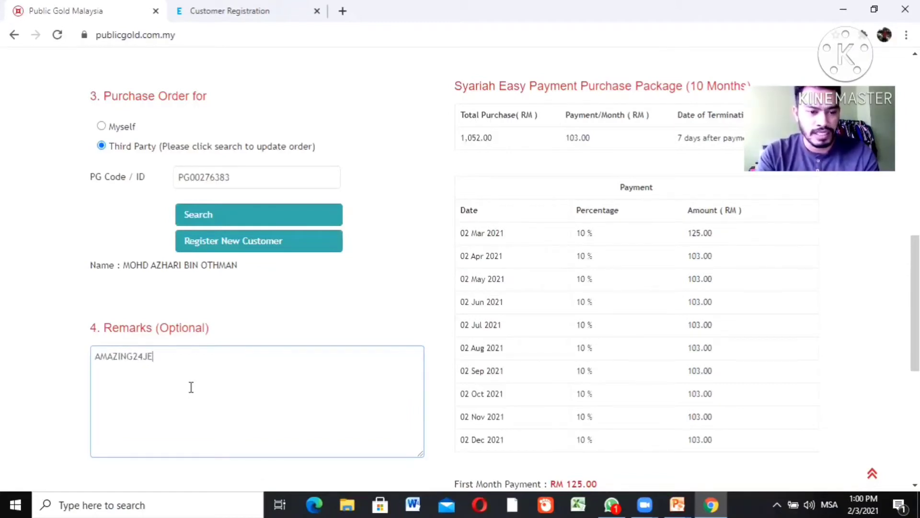
key(BackSpace)
key(BackSpace)
key(BackSpace)
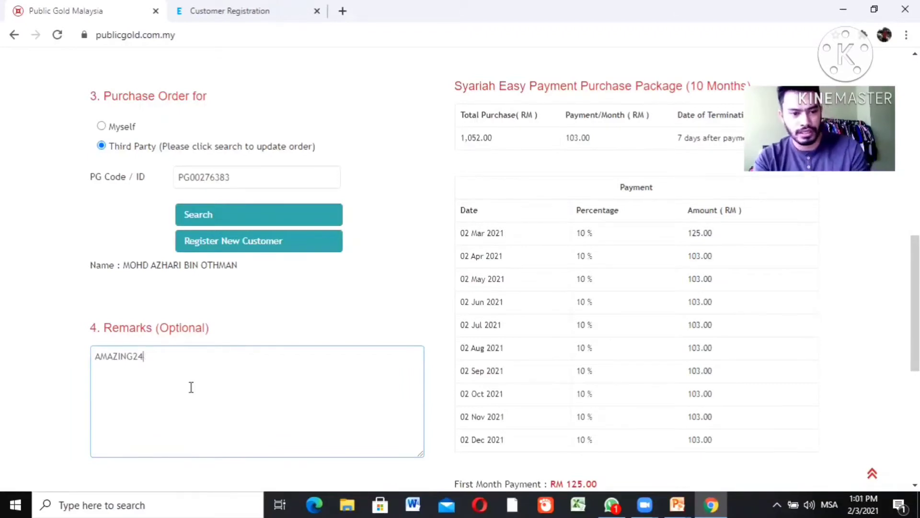
key(BackSpace)
text(JE2)
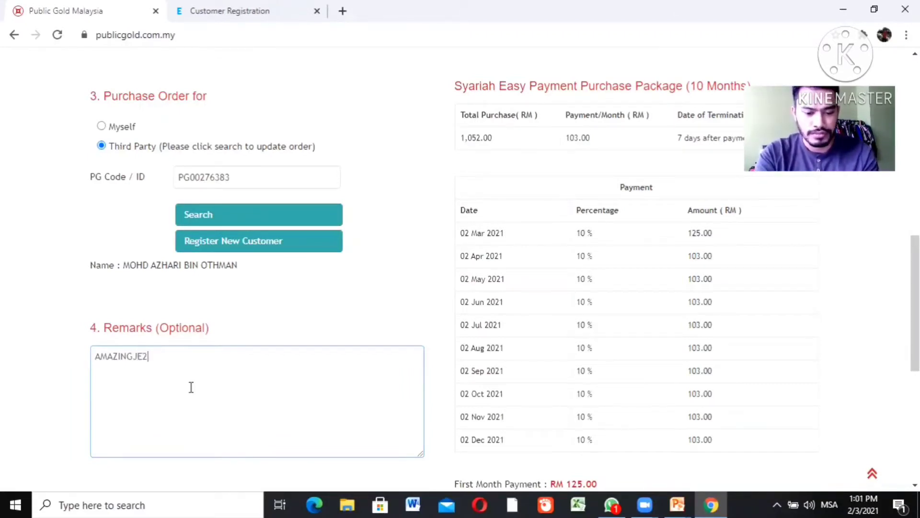
text(4 PROMO)
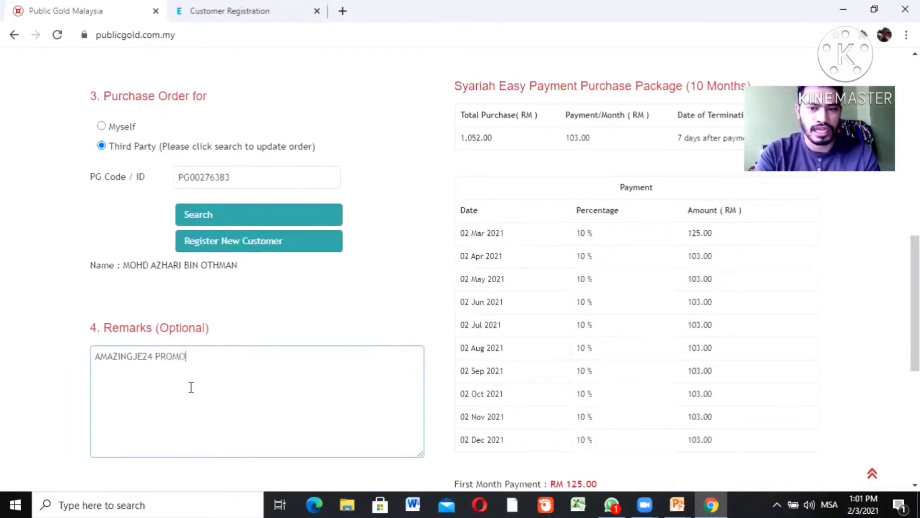
key(BackSpace)
key(BackSpace)
key(BackSpace)
key(BackSpace)
key(BackSpace)
key(BackSpace)
key(BackSpace)
key(BackSpace)
key(BackSpace)
key(BackSpace)
key(BackSpace)
key(BackSpace)
key(BackSpace)
key(BackSpace)
key(BackSpace)
key(BackSpace)
key(BackSpace)
text(G10)
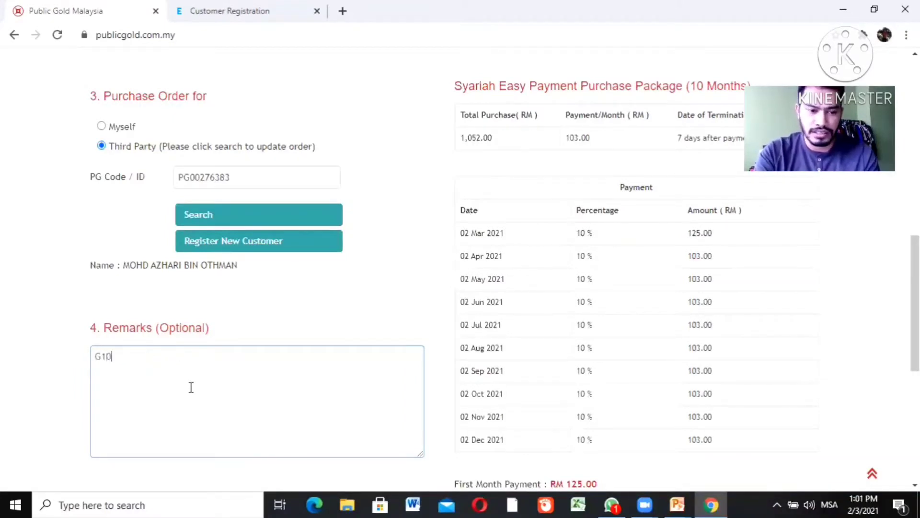
text(0 LIVE PROMO)
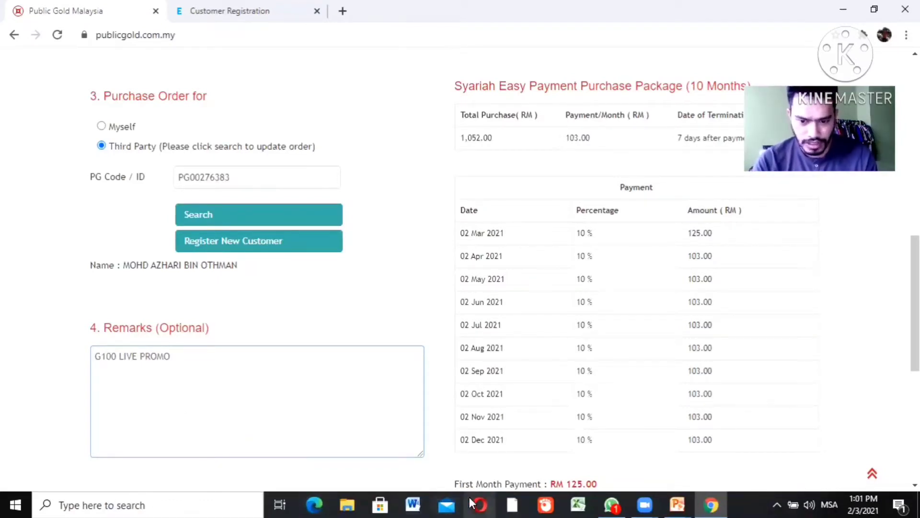
Go from the main site's MY GAP area to the new GAP portal dashboard
scroll(445, 165, up, 10)
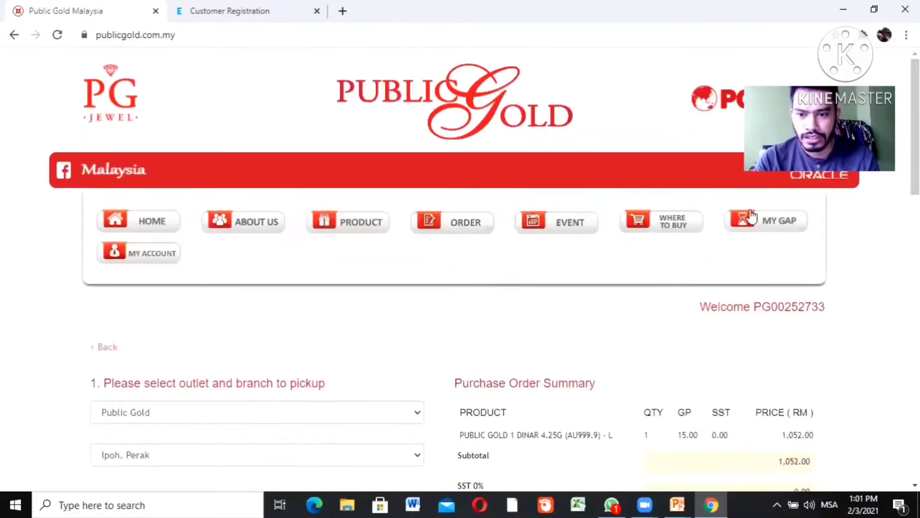
click(760, 222)
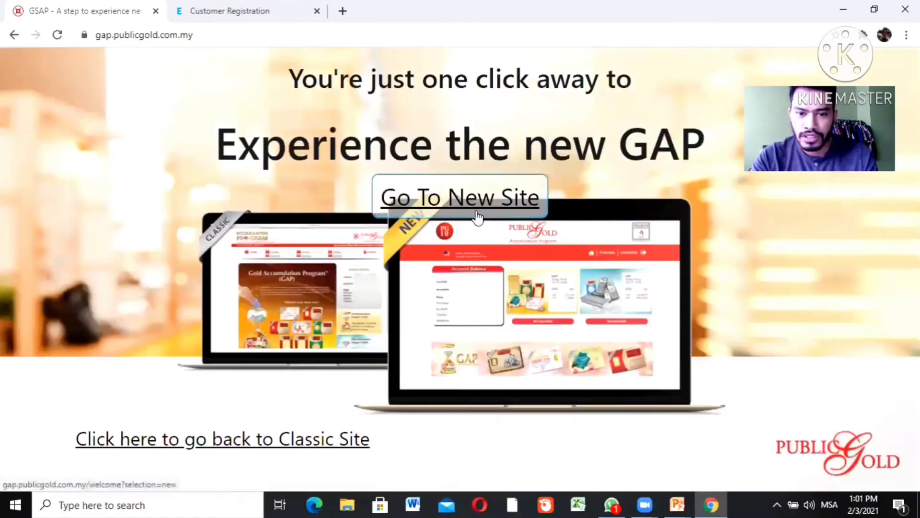
click(477, 210)
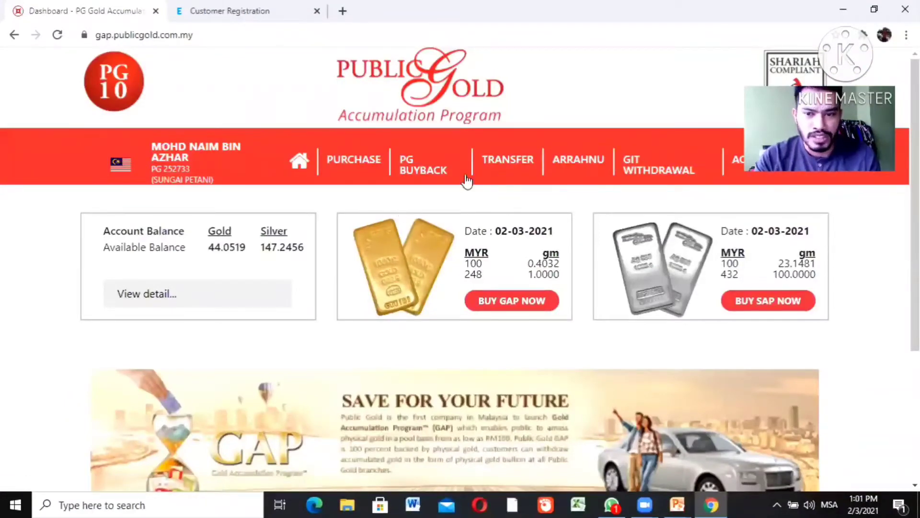
Begin a GAP purchase with Pay Online (FPX) as the payment mode
click(501, 309)
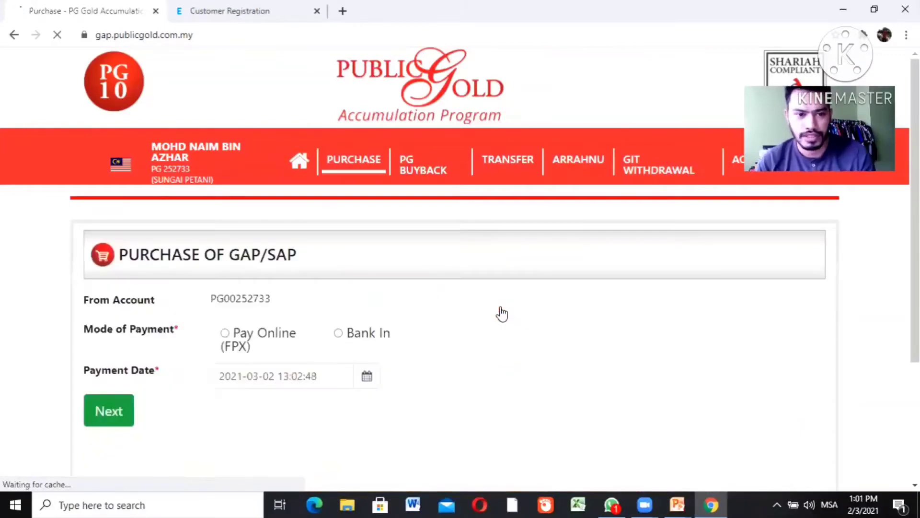
click(225, 334)
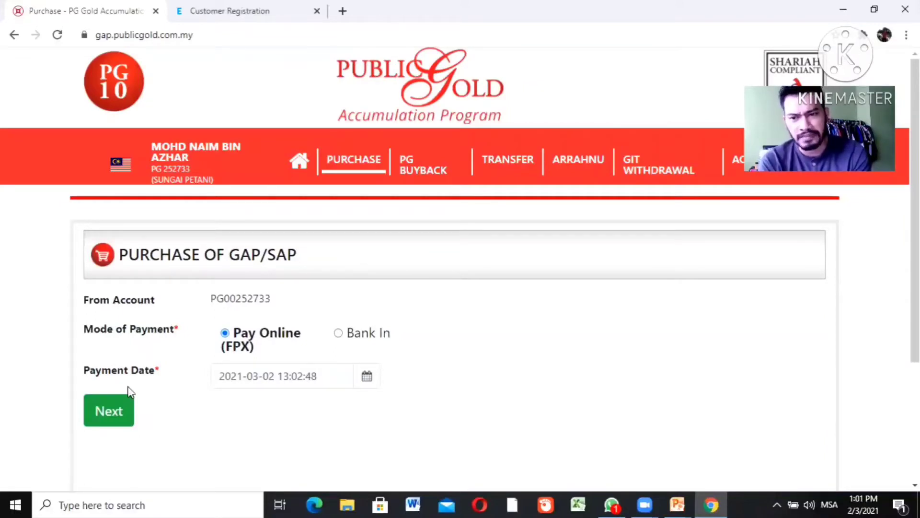
click(112, 414)
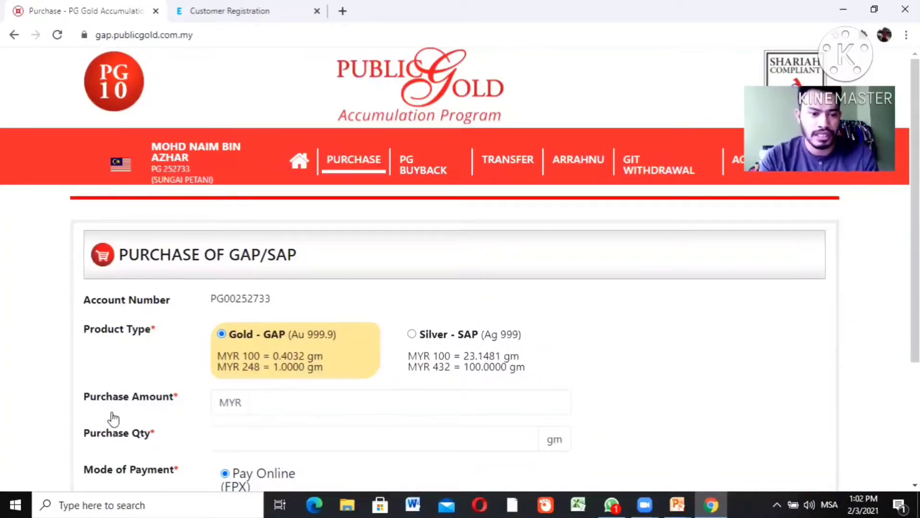
scroll(913, 215, down, 2)
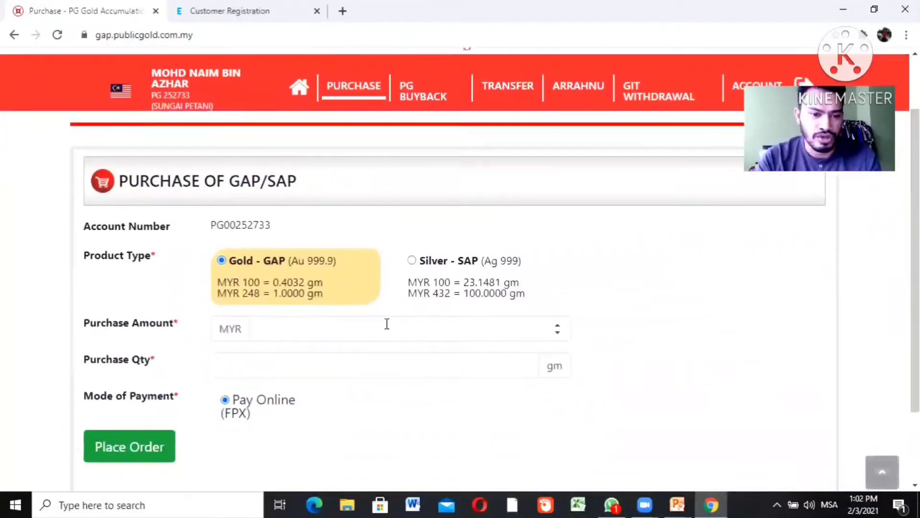
Enter a purchase quantity of 1 gm instead of an amount, giving MYR 248.00
click(339, 328)
text(100)
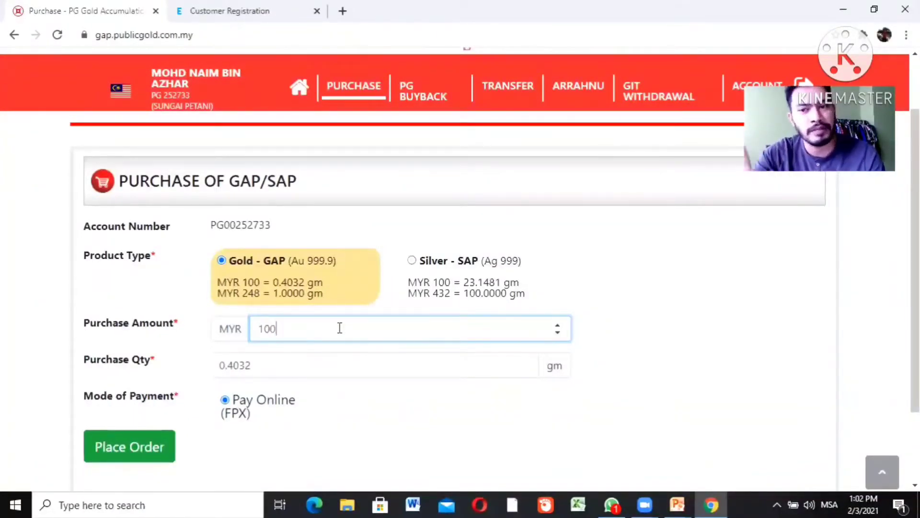
key(BackSpace)
key(BackSpace)
key(BackSpace)
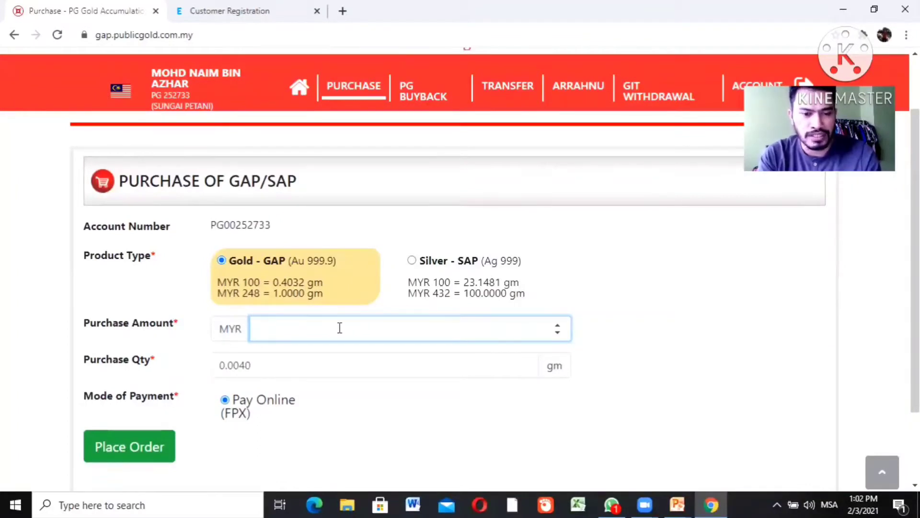
click(314, 364)
key(BackSpace)
key(BackSpace)
key(BackSpace)
key(BackSpace)
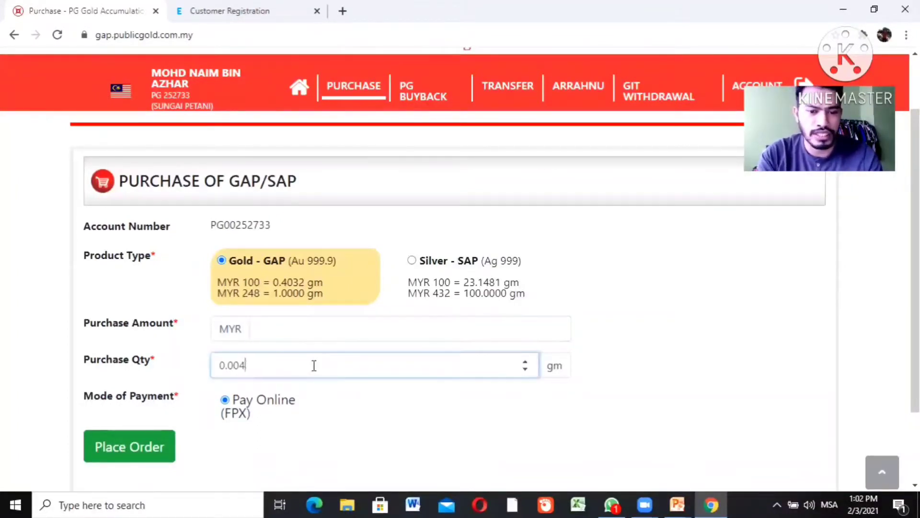
key(BackSpace)
key(BackSpace)
text(1)
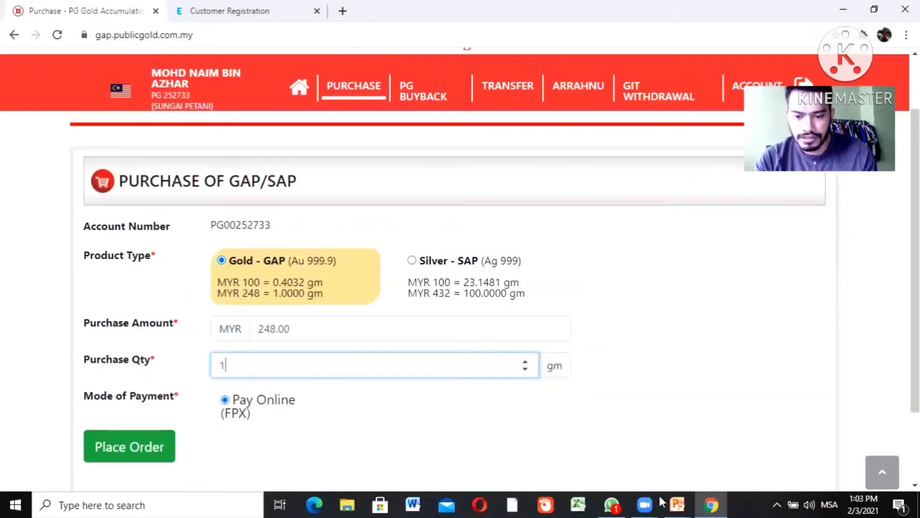
Return to the PowerPoint slide show on the '3 BELIAN EMAS DENGAN PUBLIC GOLD' slide
click(673, 503)
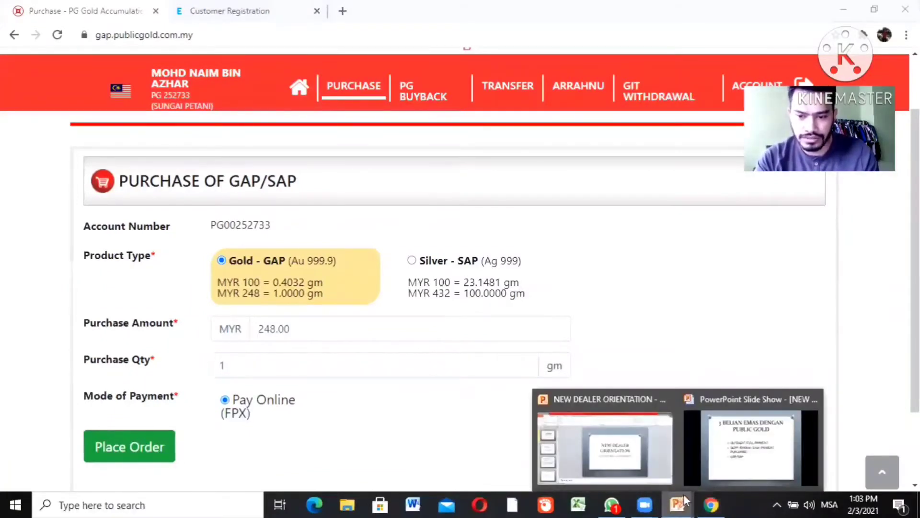
click(712, 470)
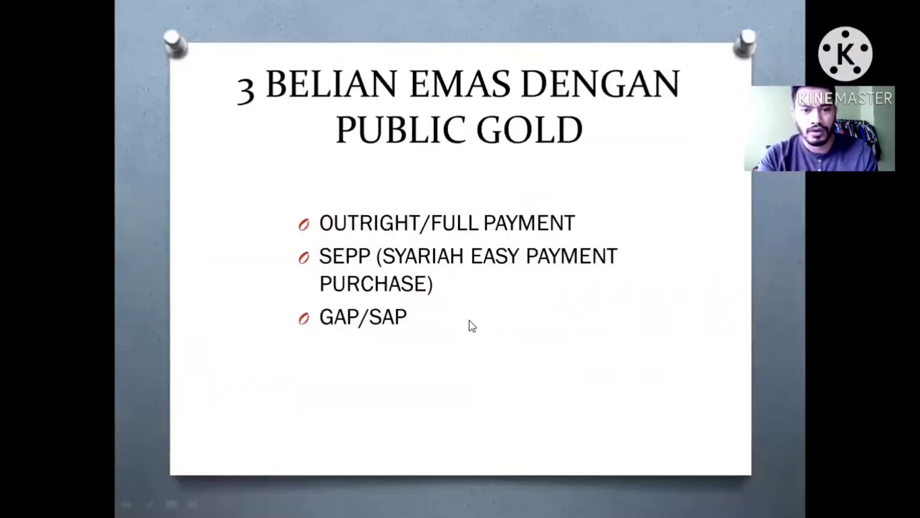
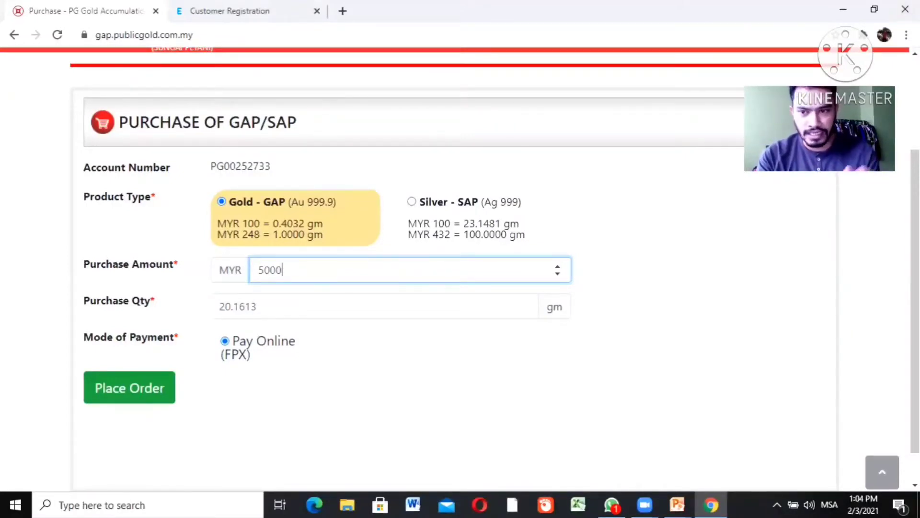
Scroll back to the top of the MYR 5000 Gold GAP purchase form (20.1613 gm, FPX)
scroll(461, 258, up, 3)
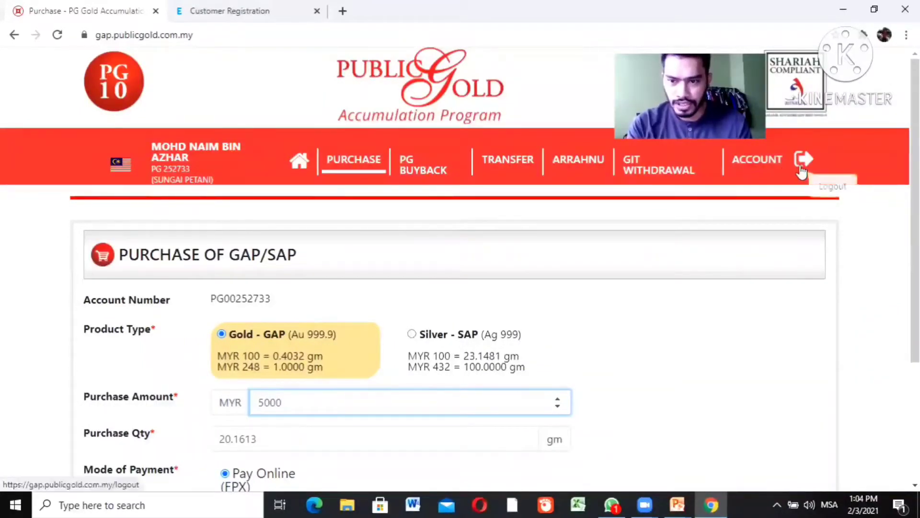
Log out of the GAP portal and browse the Gold catalogue for the 0.5g LBMA Wealth Card bar
click(801, 165)
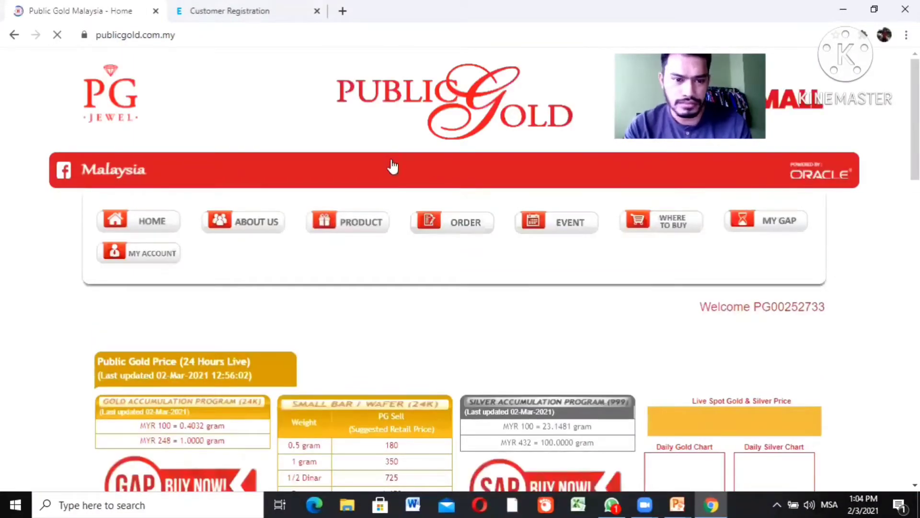
click(348, 230)
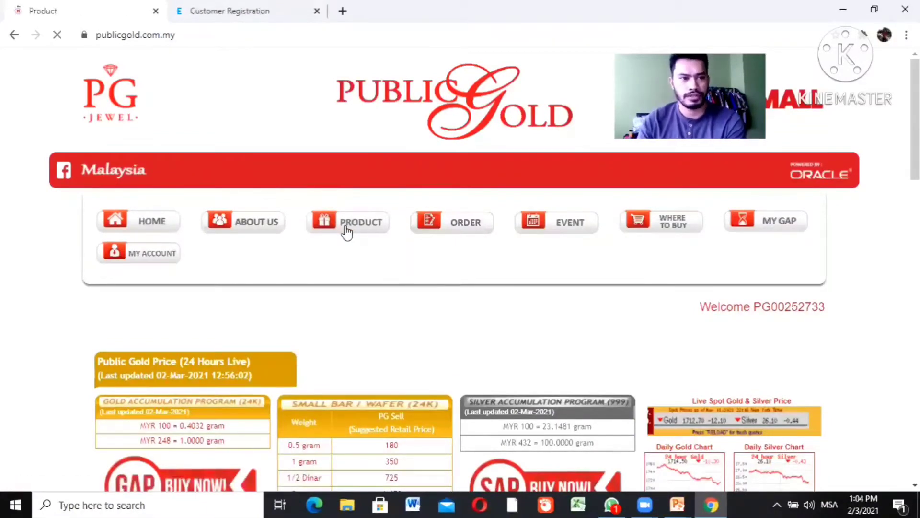
scroll(915, 192, down, 5)
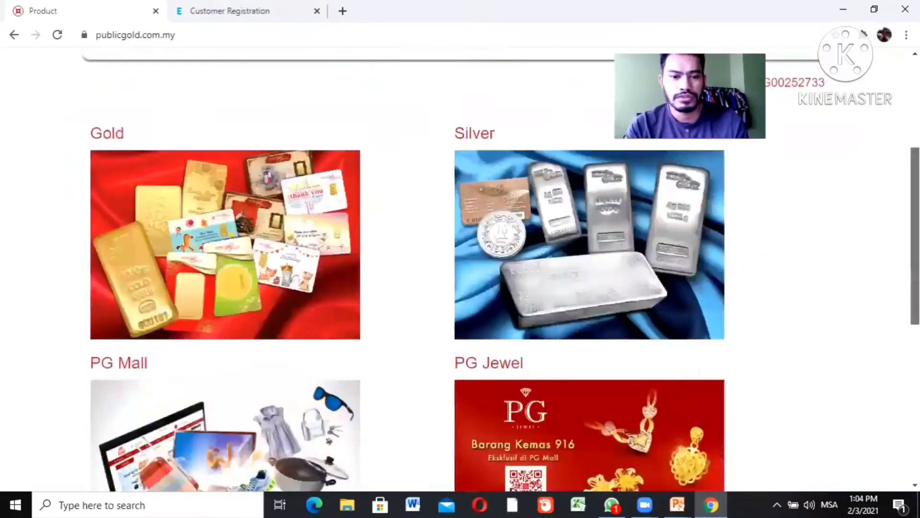
scroll(225, 223, down, 1)
click(225, 223)
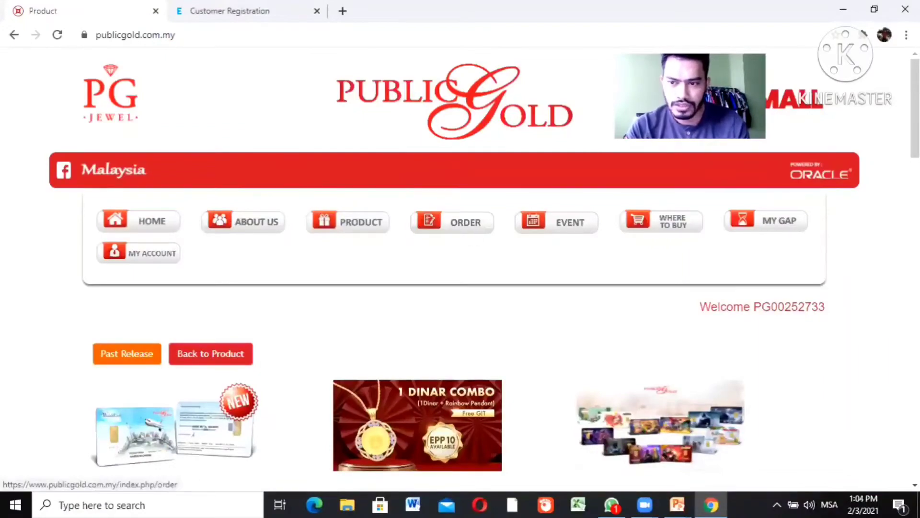
scroll(460, 269, down, 10)
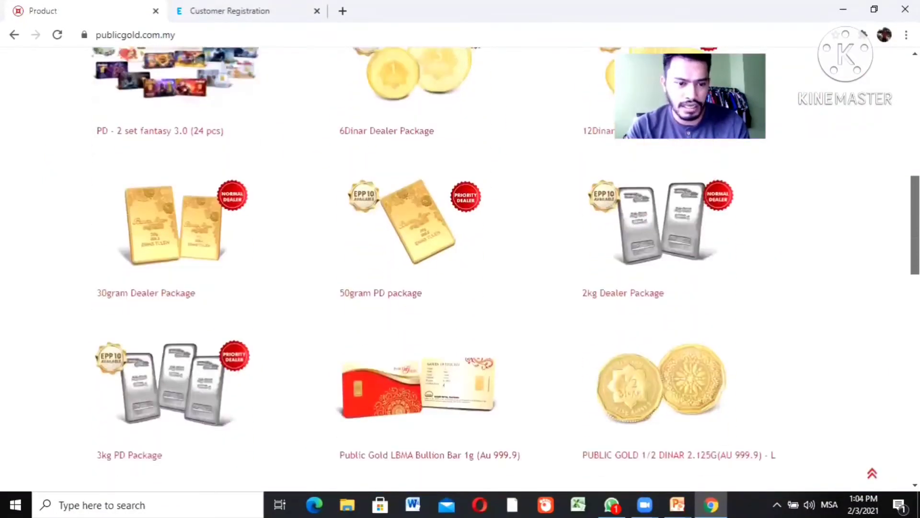
scroll(460, 269, down, 15)
scroll(460, 268, up, 10)
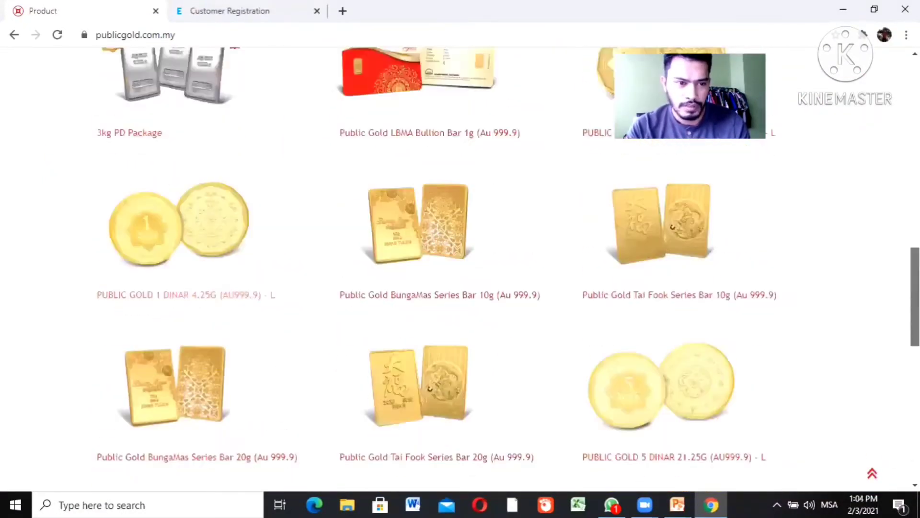
scroll(202, 390, up, 10)
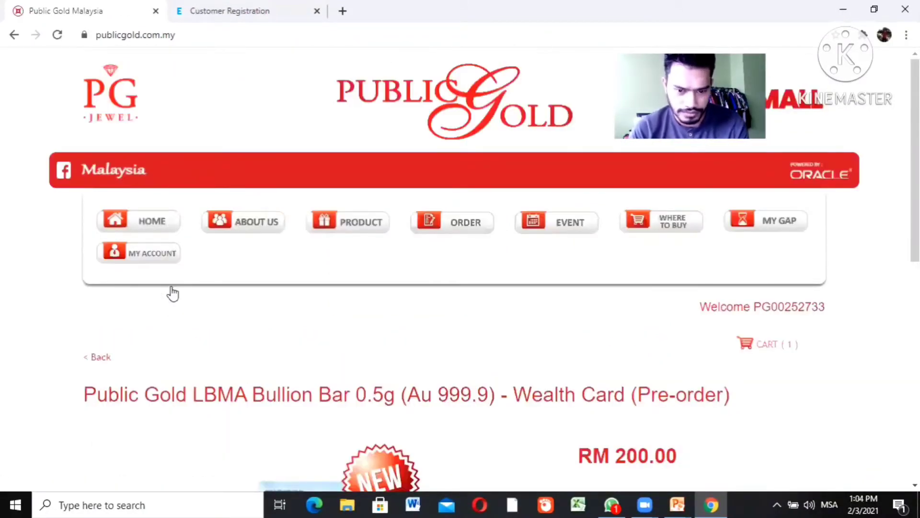
Add one 0.5g LBMA Wealth Card bullion bar (RM 200.00) to the cart
scroll(582, 295, down, 7)
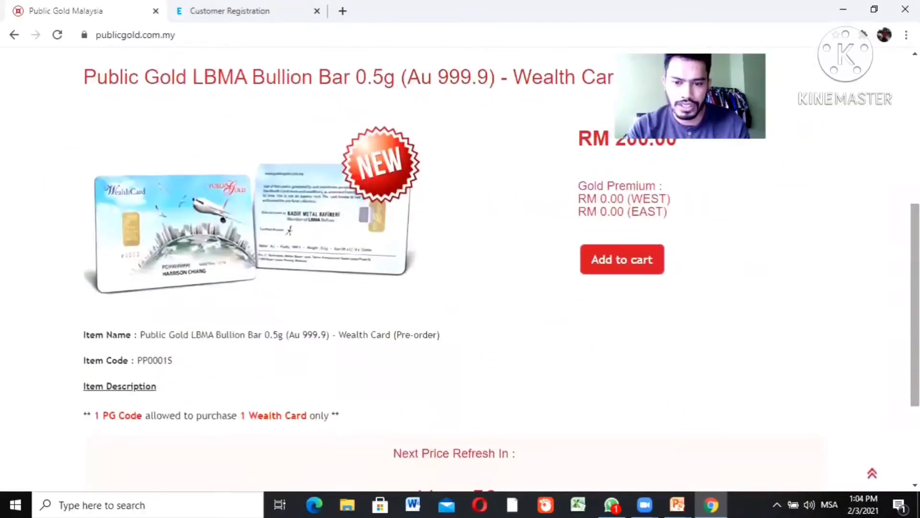
click(596, 260)
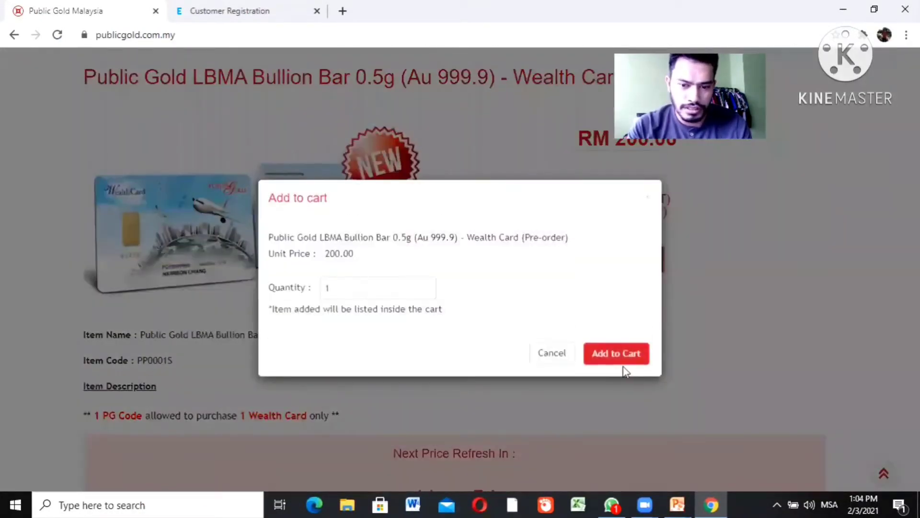
click(625, 363)
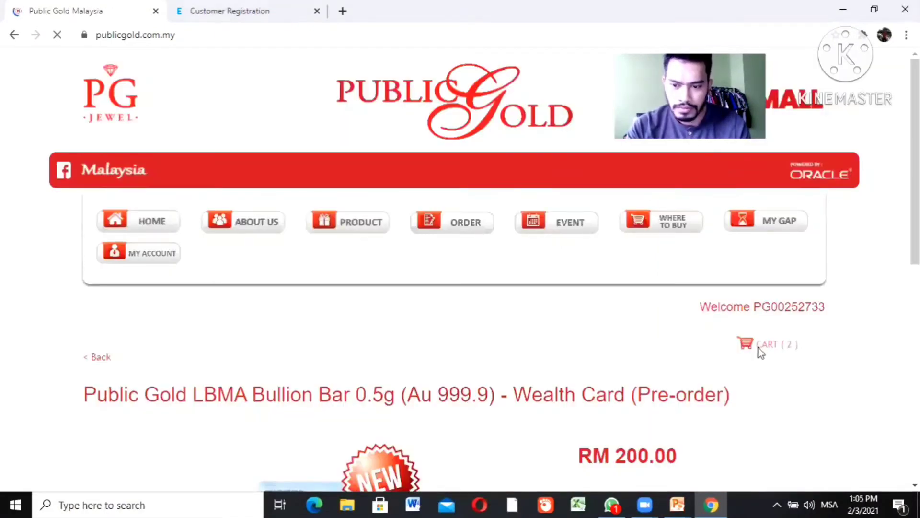
Remove the 1 Dinar coin from the cart and proceed to checkout with only the Wealth Card
click(766, 345)
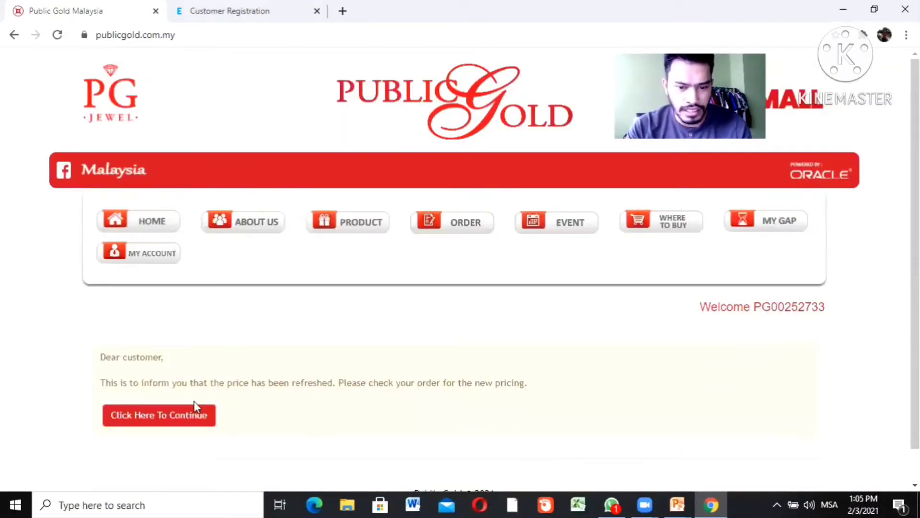
click(177, 415)
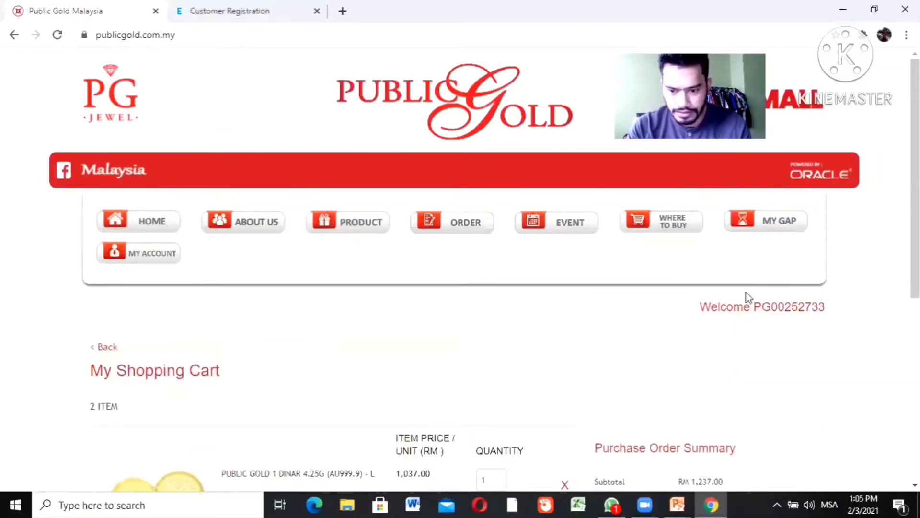
scroll(460, 268, down, 4)
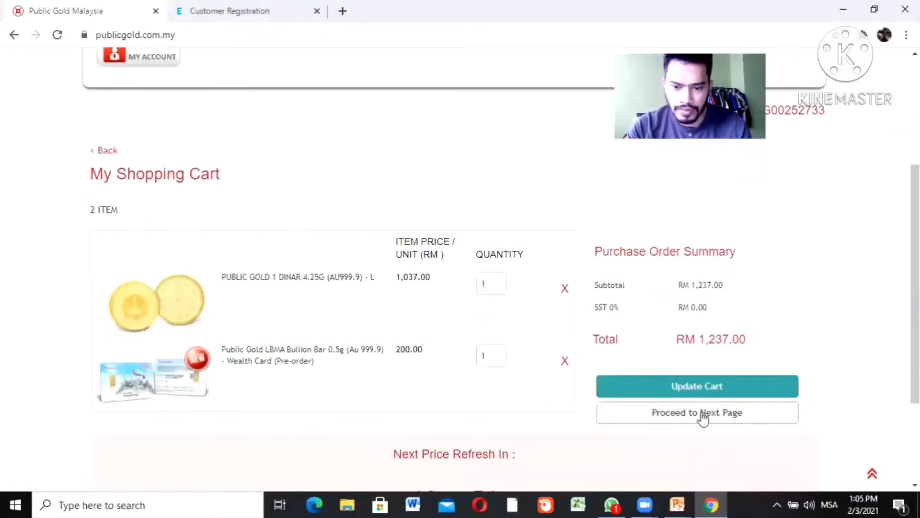
click(566, 292)
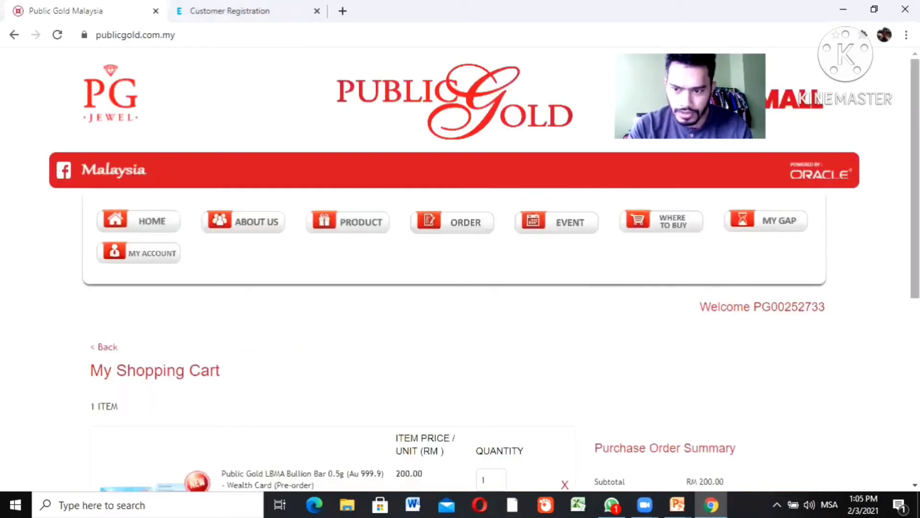
scroll(712, 362, down, 4)
click(675, 405)
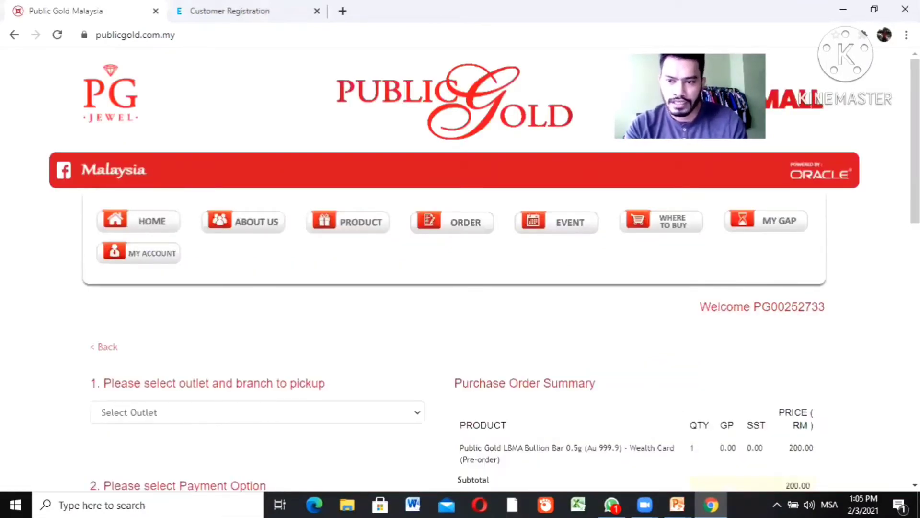
Set pickup at the Public Gold outlet in Ipoh, Perak, with Full Payment
scroll(460, 268, down, 8)
scroll(460, 268, up, 7)
scroll(460, 269, down, 1)
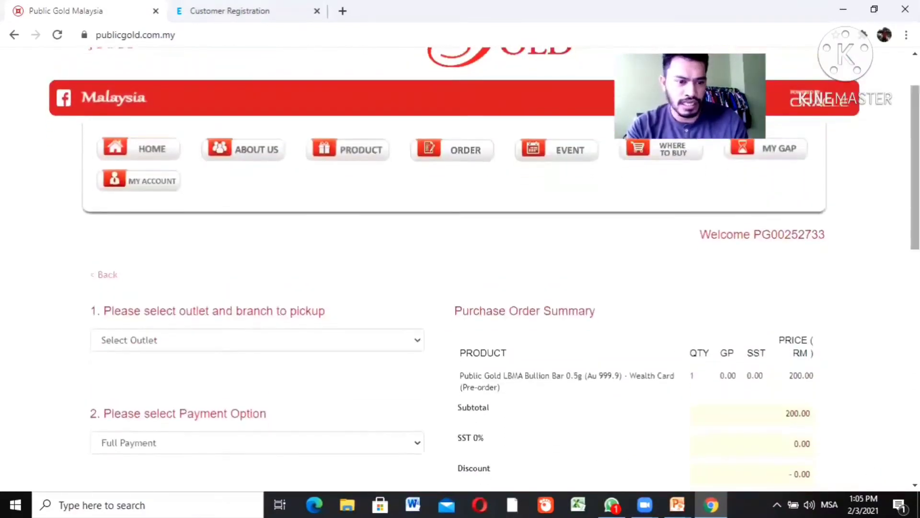
click(188, 349)
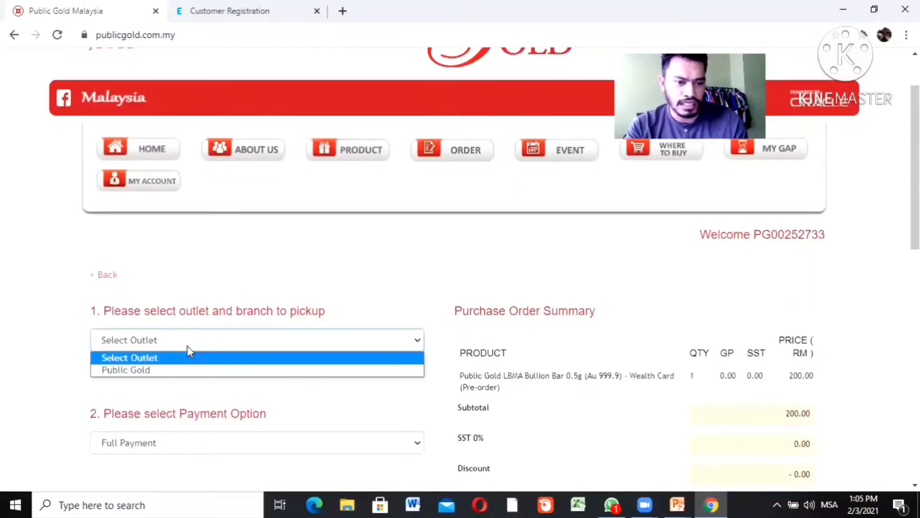
click(165, 370)
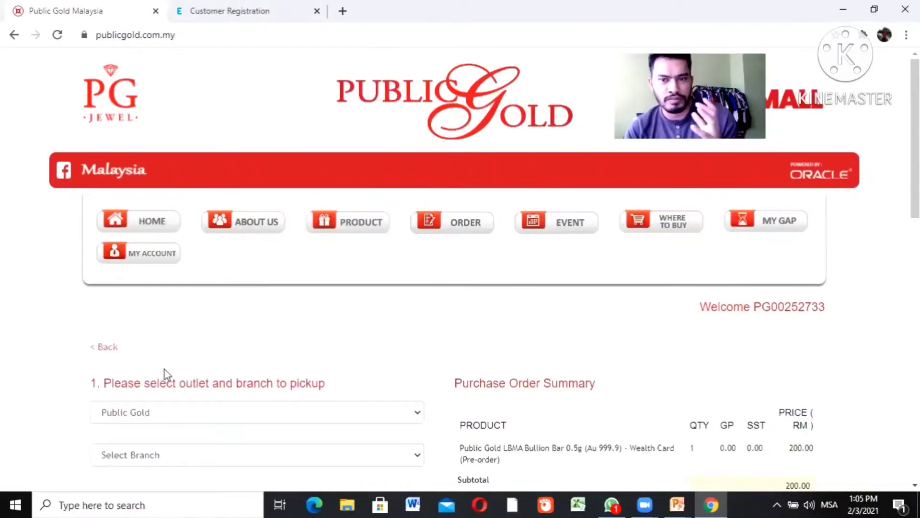
click(161, 457)
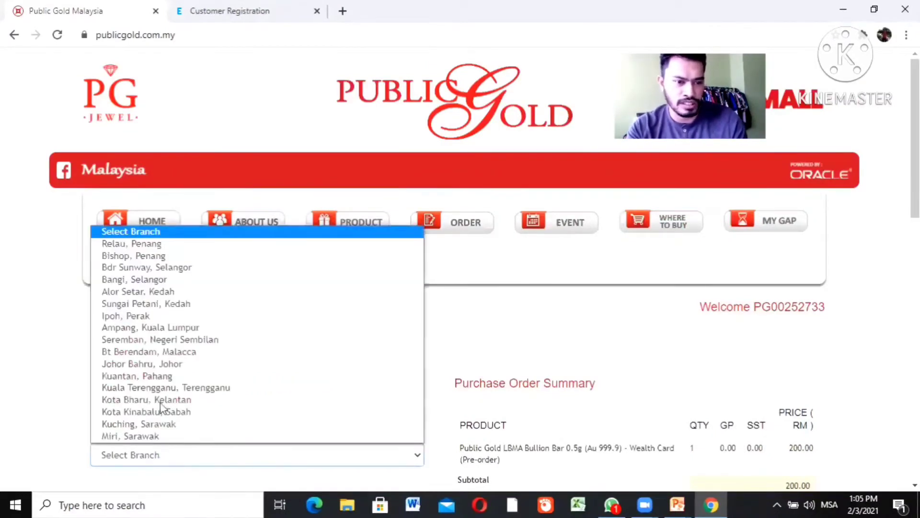
click(161, 316)
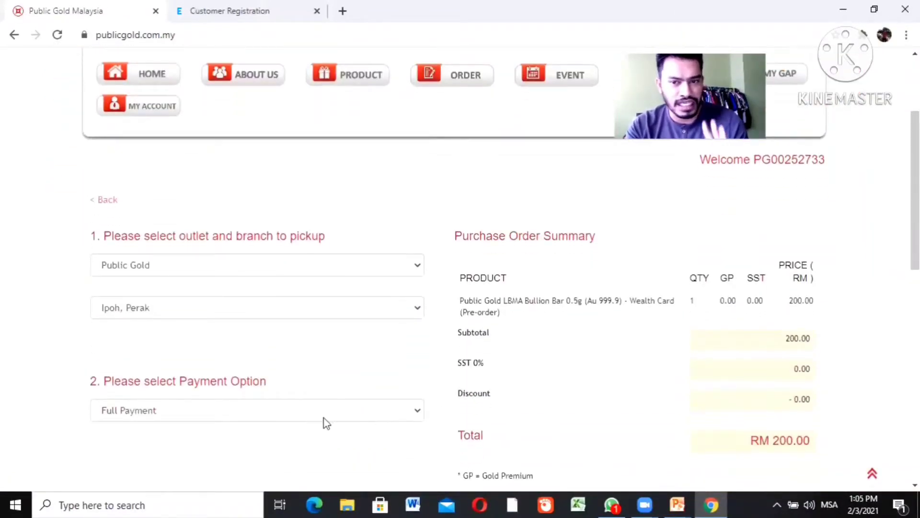
scroll(878, 210, down, 4)
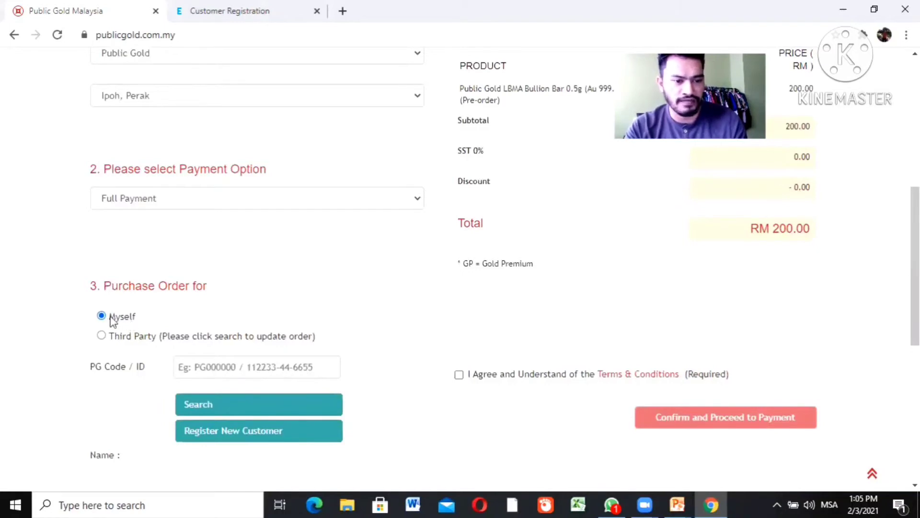
Assign the order to a third party by entering and searching the customer's PG code
click(102, 336)
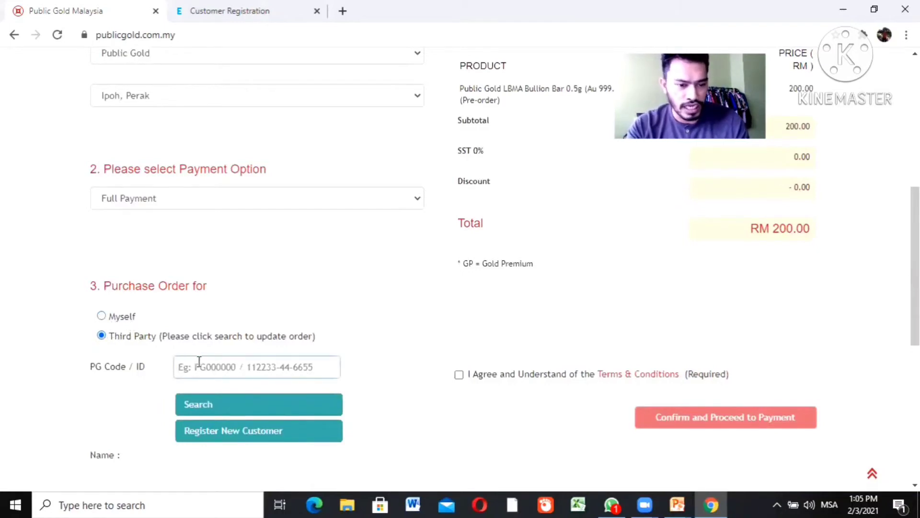
text(PG)
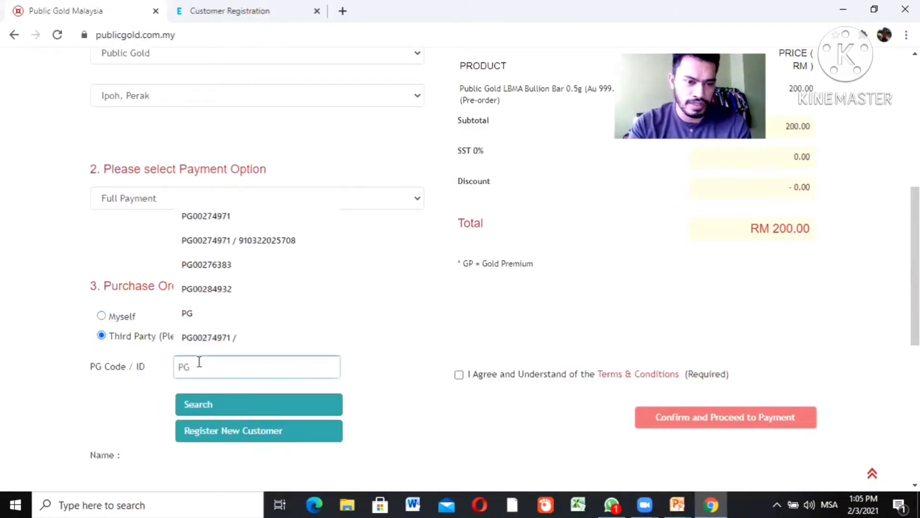
key(Up)
key(Up)
key(Up)
key(Up)
key(Return)
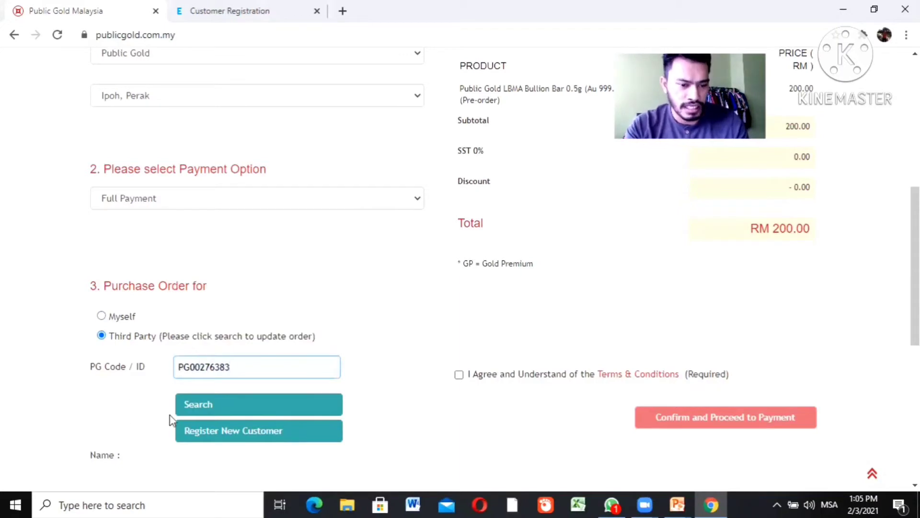
click(202, 405)
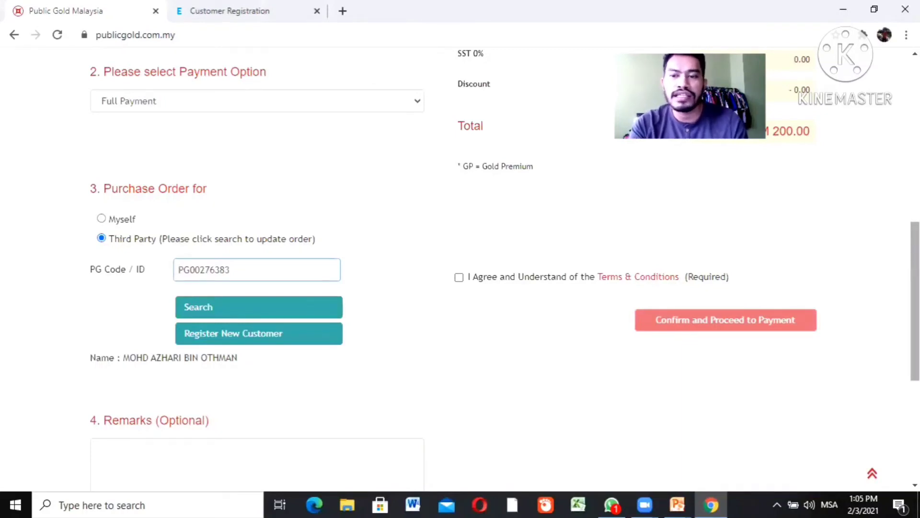
Add a remark about the live FB offer and accept the Terms & Conditions
scroll(460, 269, down, 1)
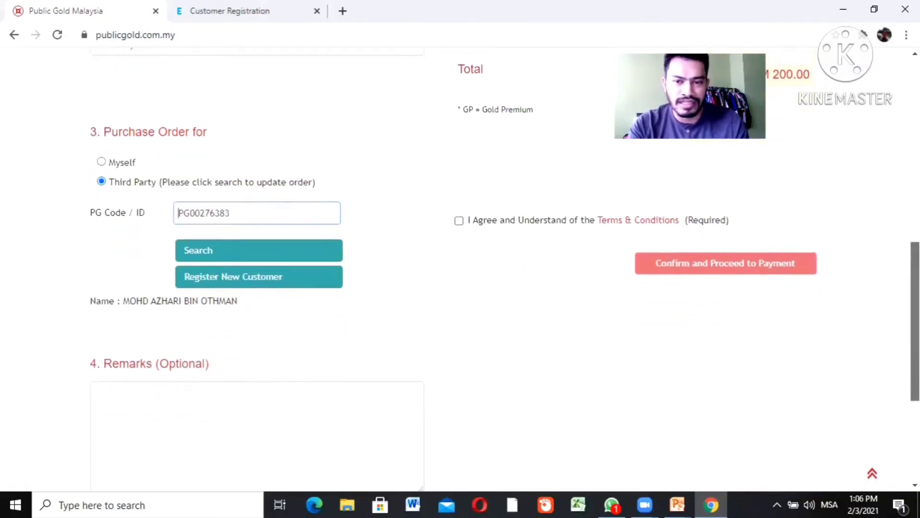
scroll(782, 285, down, 1)
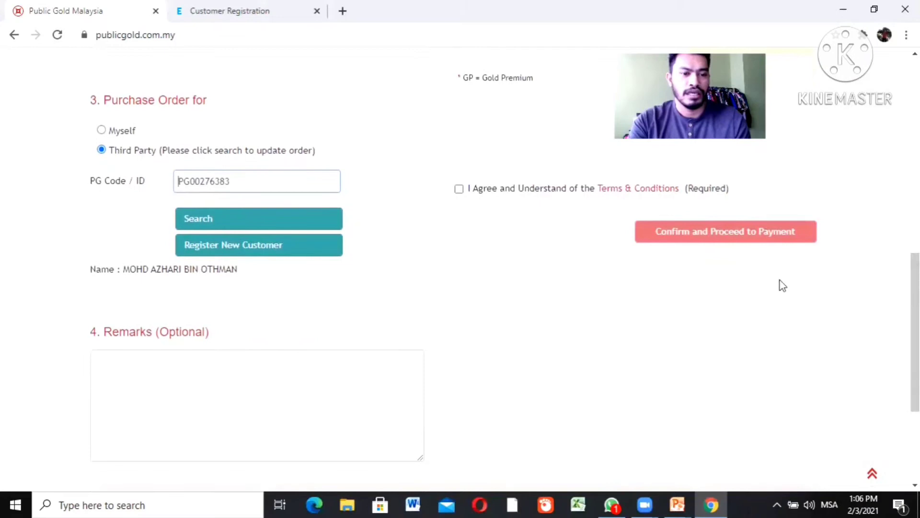
click(245, 365)
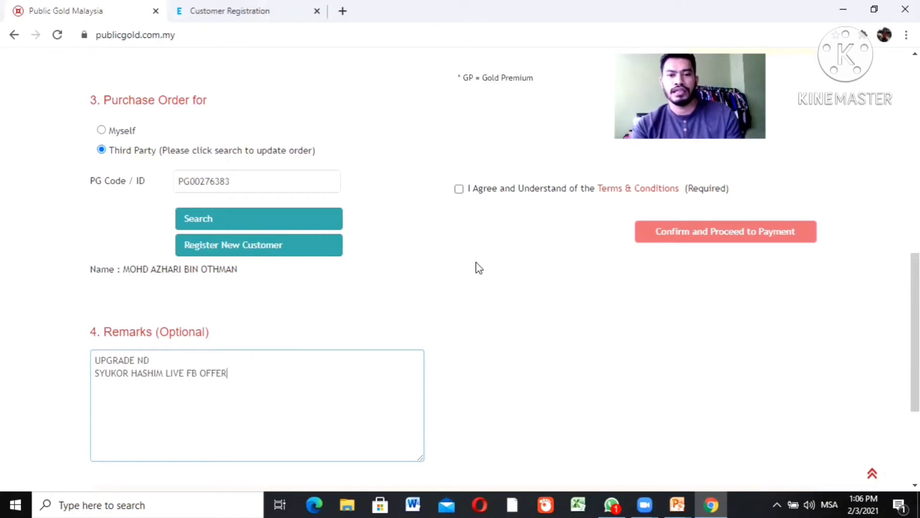
click(459, 189)
click(460, 189)
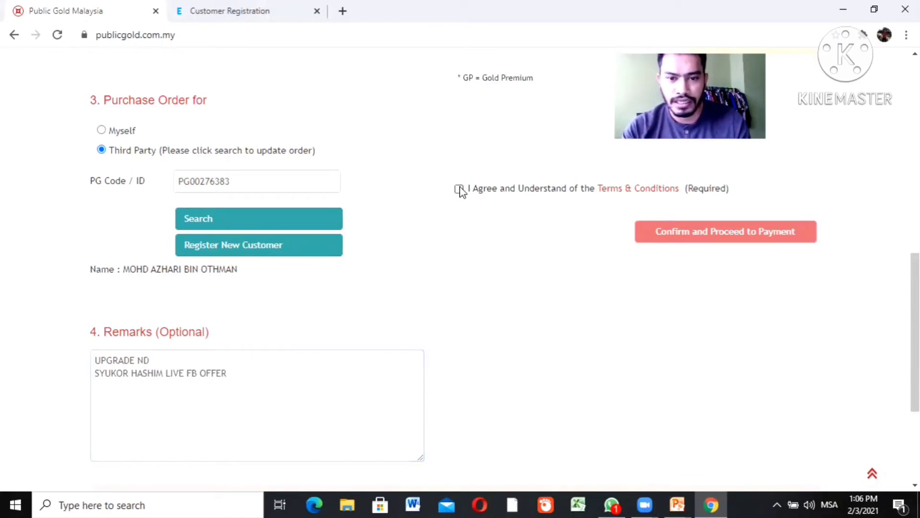
click(459, 189)
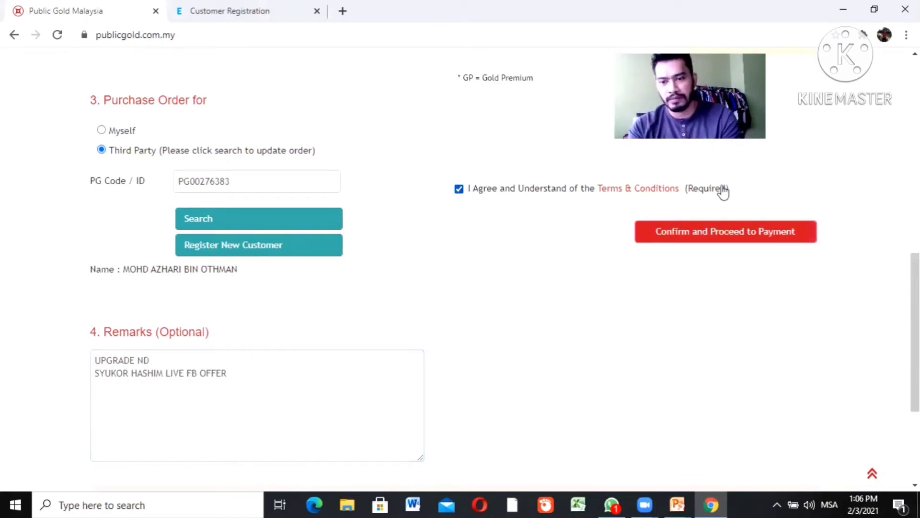
scroll(460, 268, up, 10)
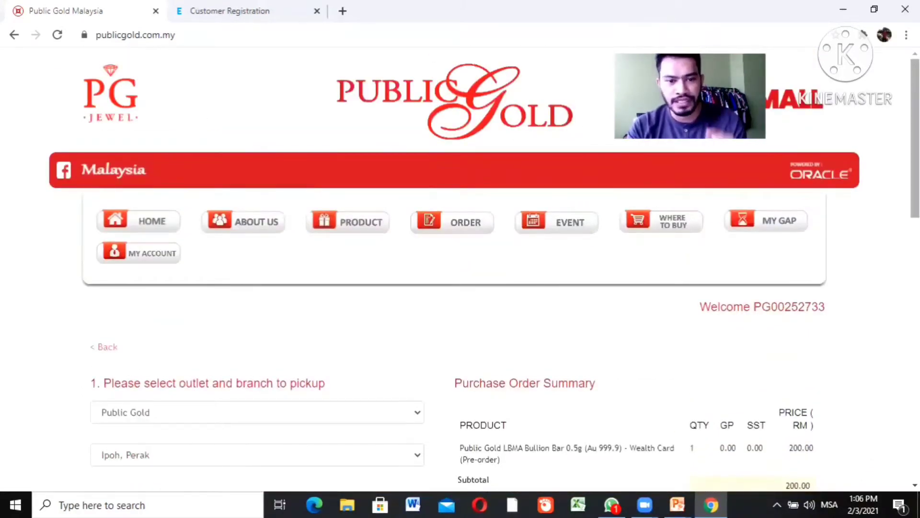
Open the 6Dinar Dealer Package page (RM 6,221.00) from the Gold product catalogue
click(368, 229)
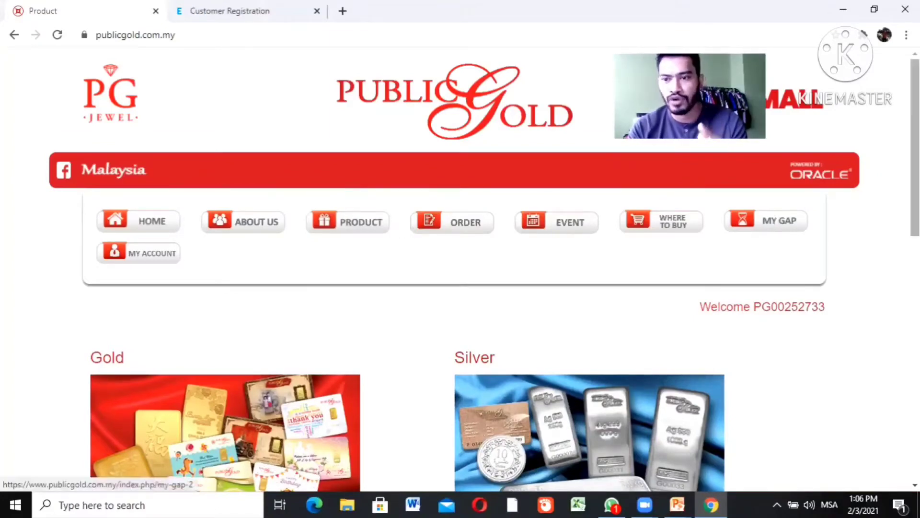
scroll(460, 268, down, 2)
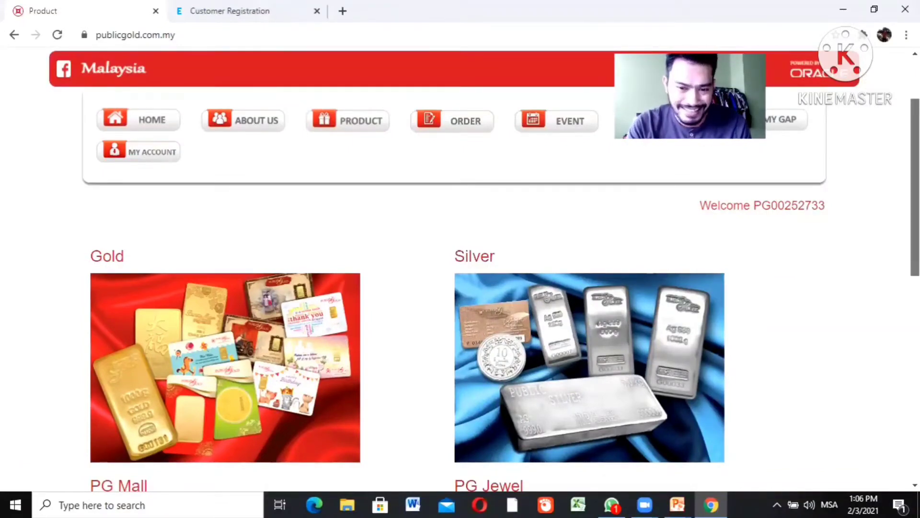
scroll(460, 268, down, 2)
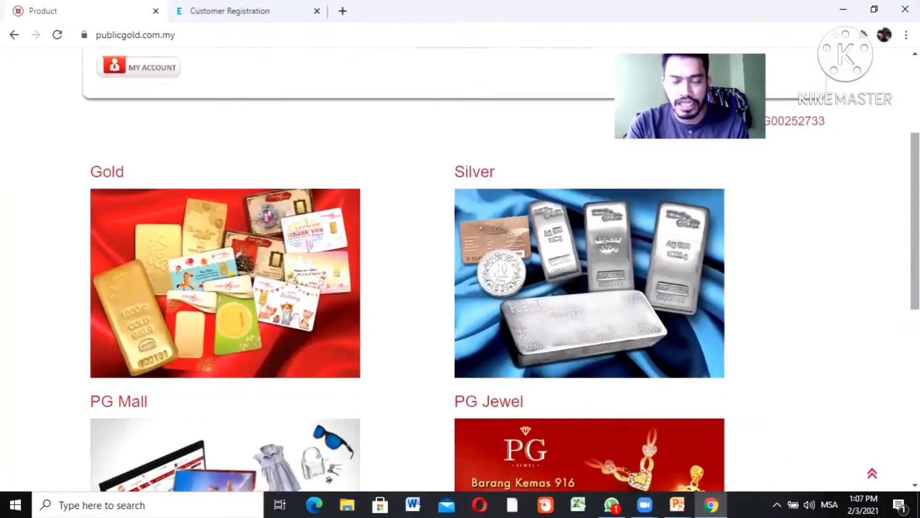
click(205, 263)
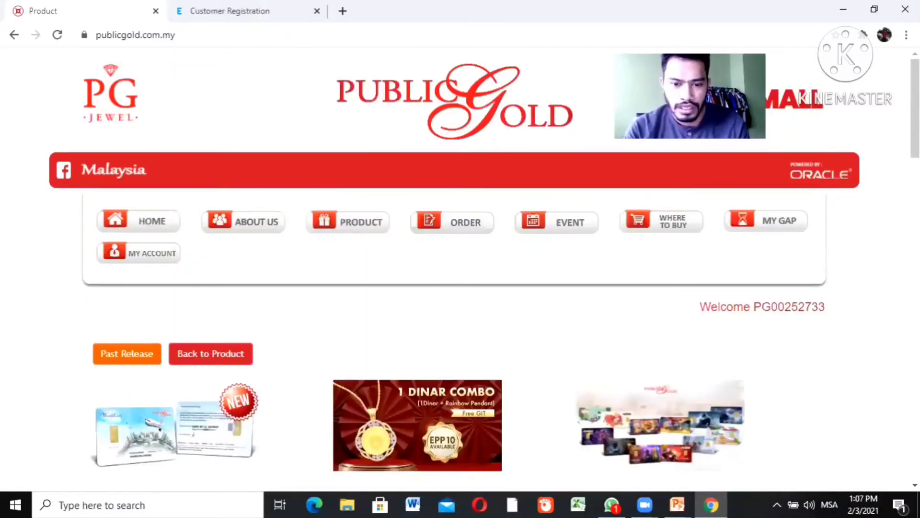
scroll(460, 264, down, 8)
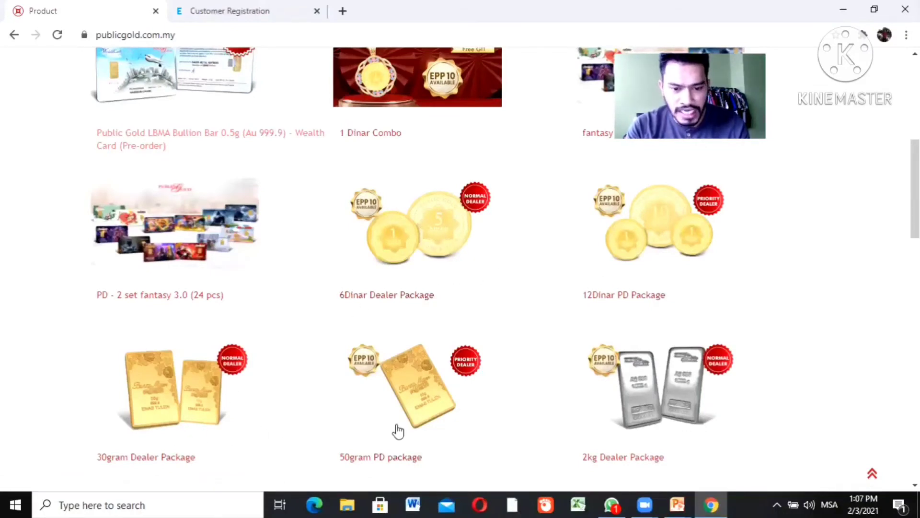
click(411, 245)
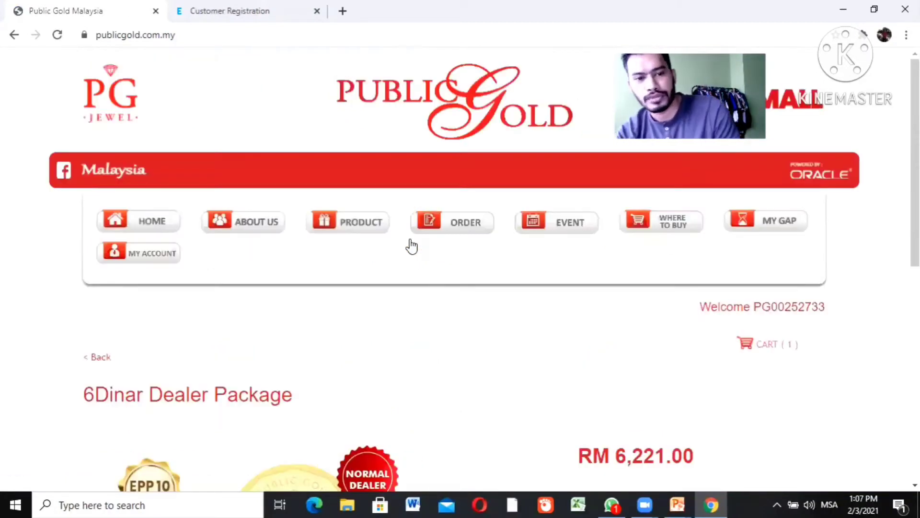
Add one 6Dinar Dealer Package to the cart
scroll(460, 269, down, 4)
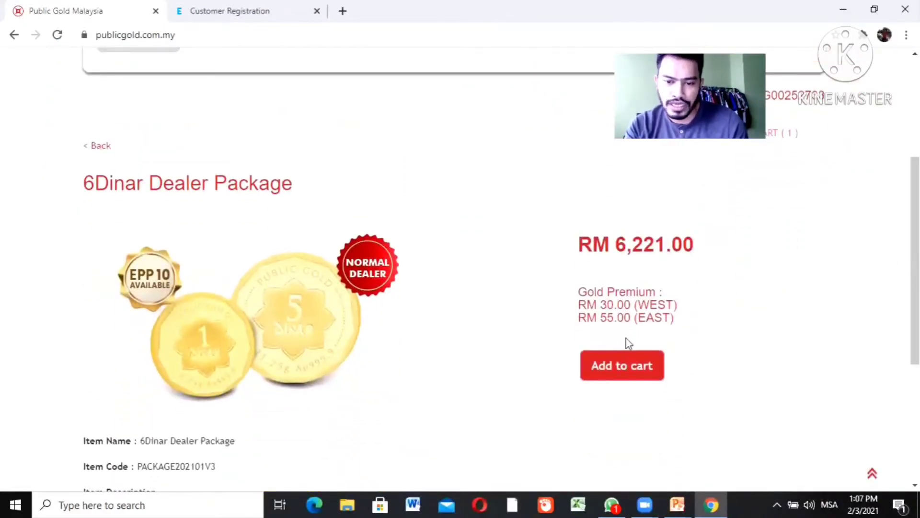
click(615, 373)
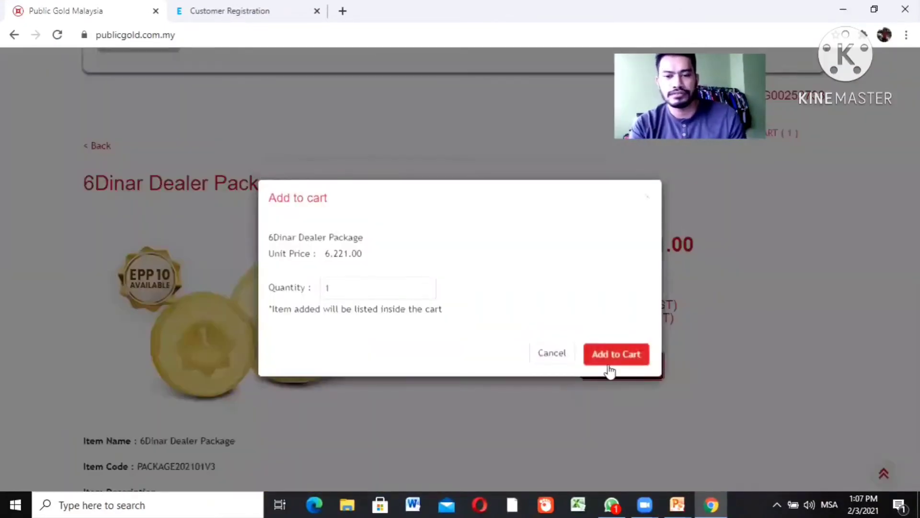
click(610, 358)
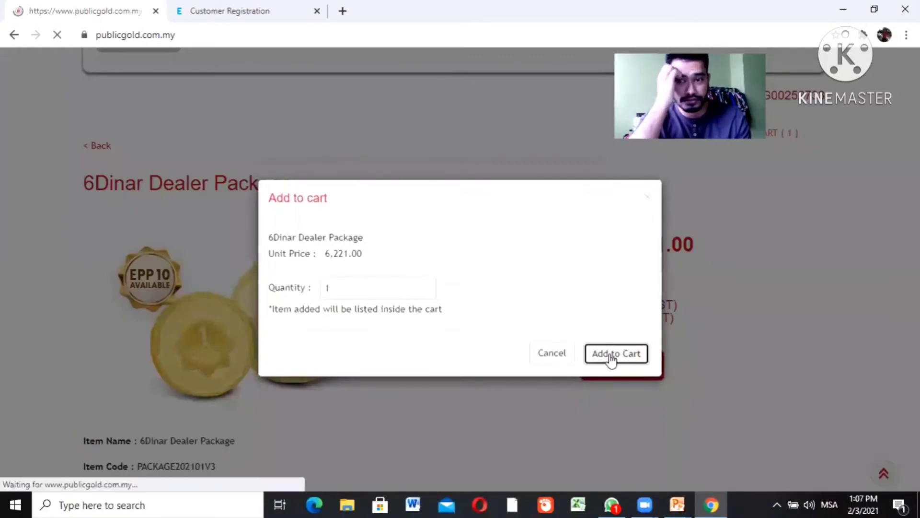